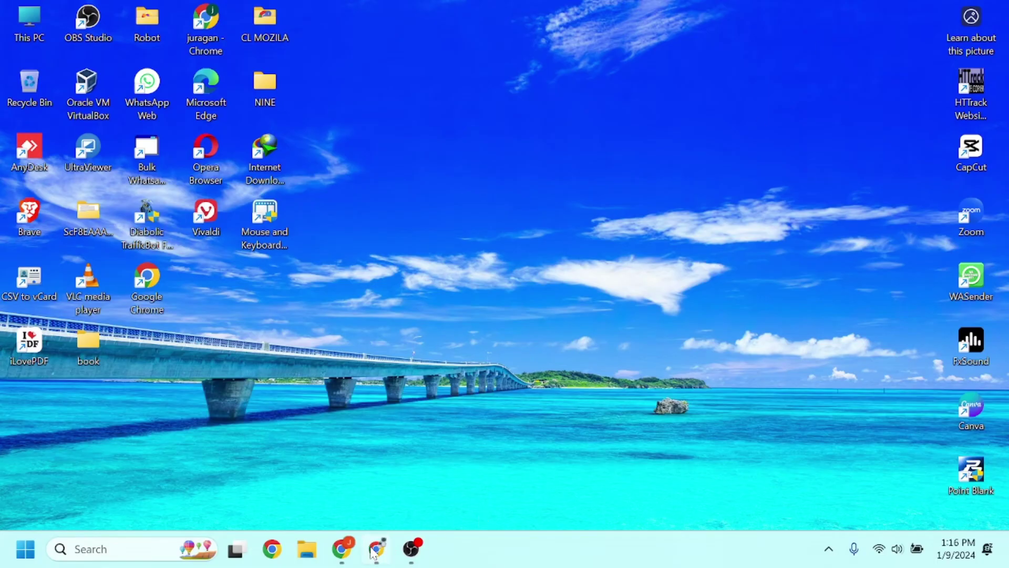
Step: Bring up the cPanel Tools page in Chrome and scroll down to the Databases tools
left_click(376, 549)
scroll(370, 376, "up", 2)
scroll(367, 366, "up", 4)
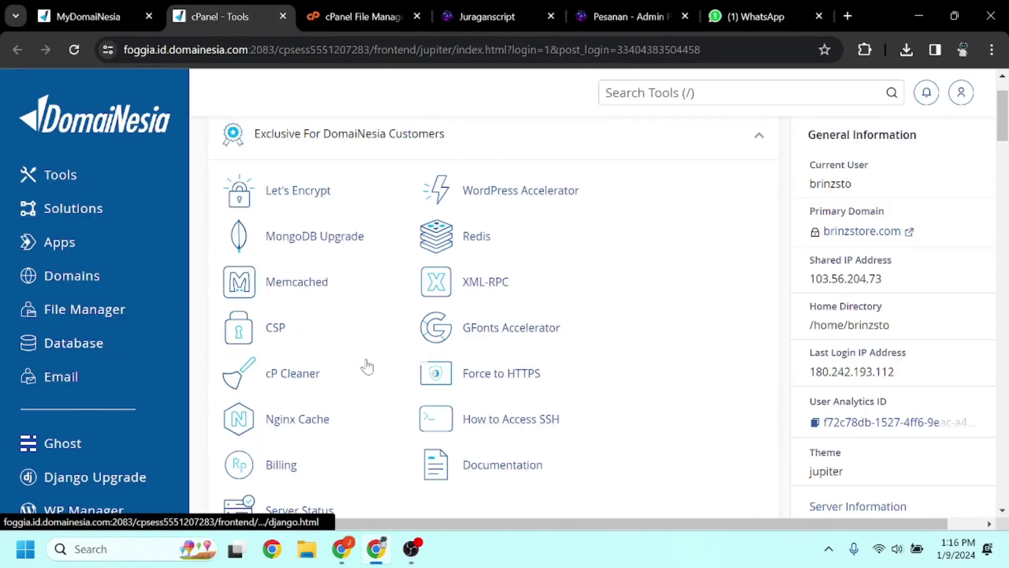
scroll(367, 366, "up", 2)
scroll(366, 366, "down", 6)
scroll(367, 366, "down", 3)
scroll(367, 367, "down", 4)
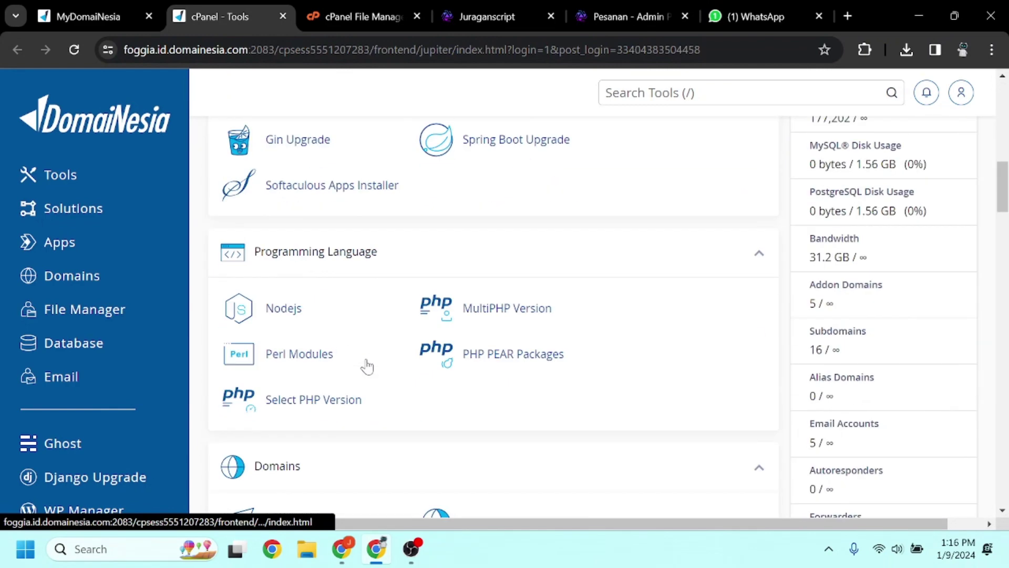
scroll(367, 366, "down", 3)
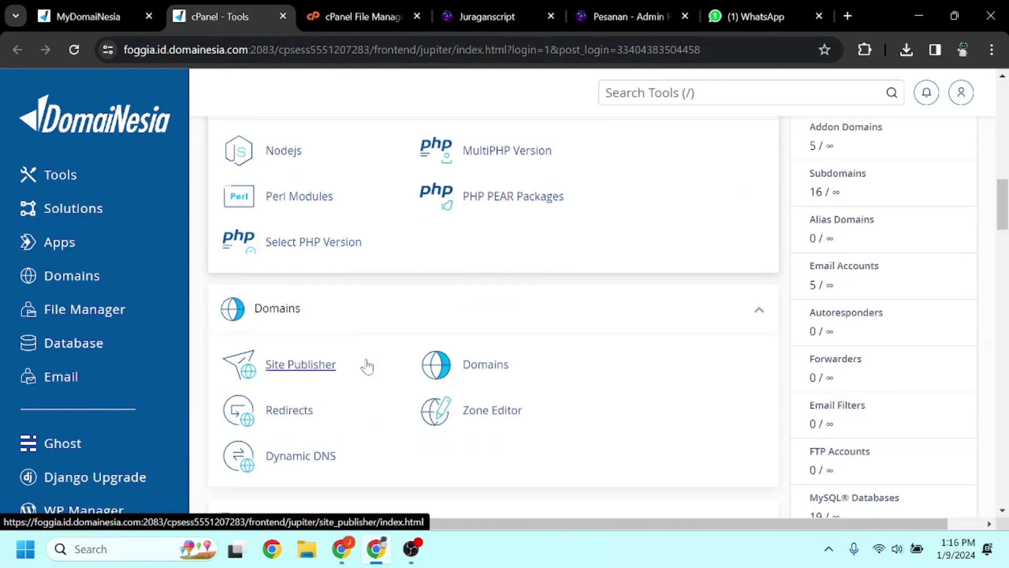
scroll(474, 363, "down", 3)
scroll(474, 360, "down", 3)
scroll(474, 360, "down", 2)
scroll(474, 359, "down", 1)
middle_click(474, 357)
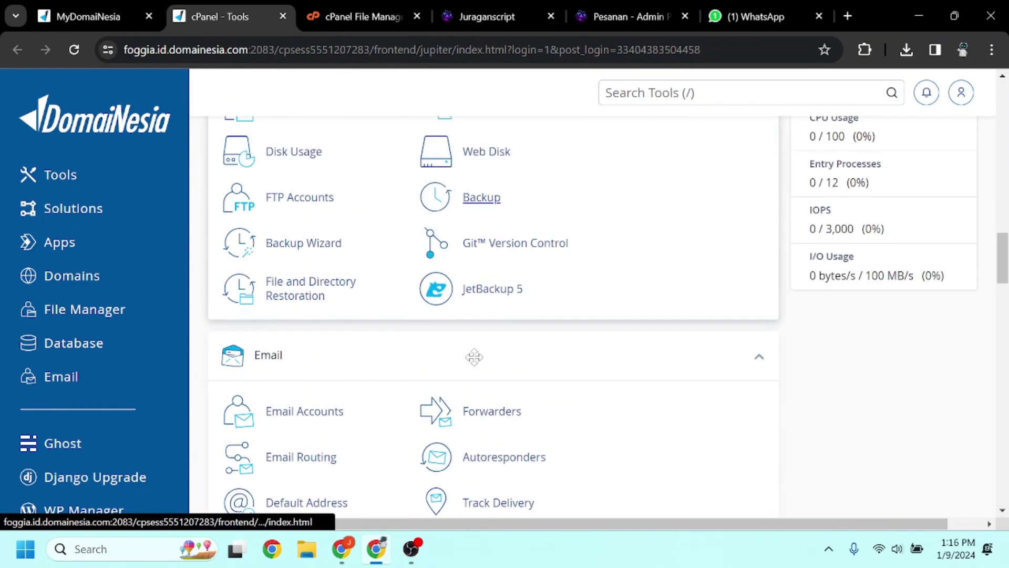
scroll(473, 357, "down", 3)
scroll(473, 356, "down", 4)
middle_click(507, 423)
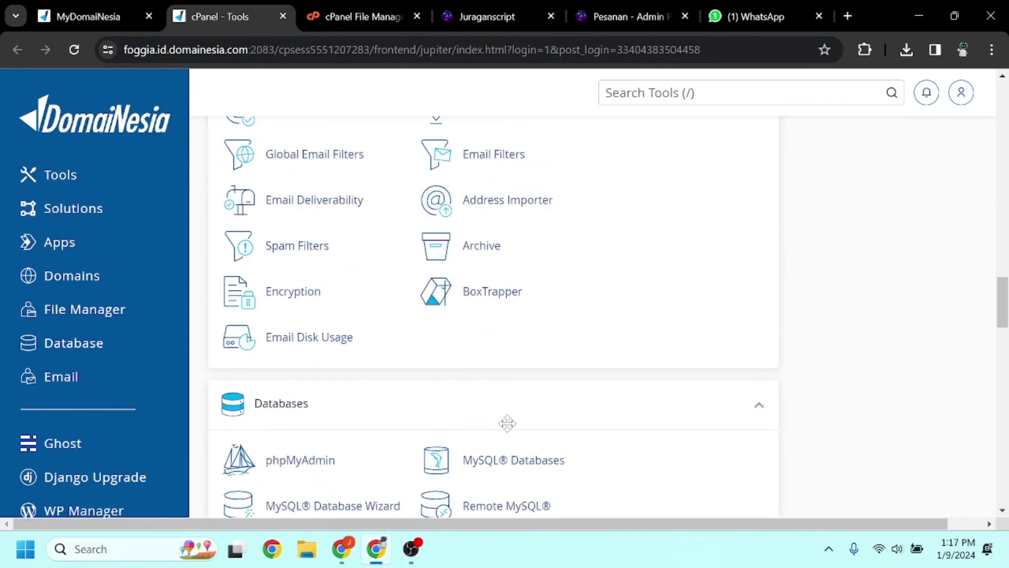
middle_click(507, 423)
Step: Open MySQL Databases and start a new database name beginning with 'ju'
left_click(523, 457)
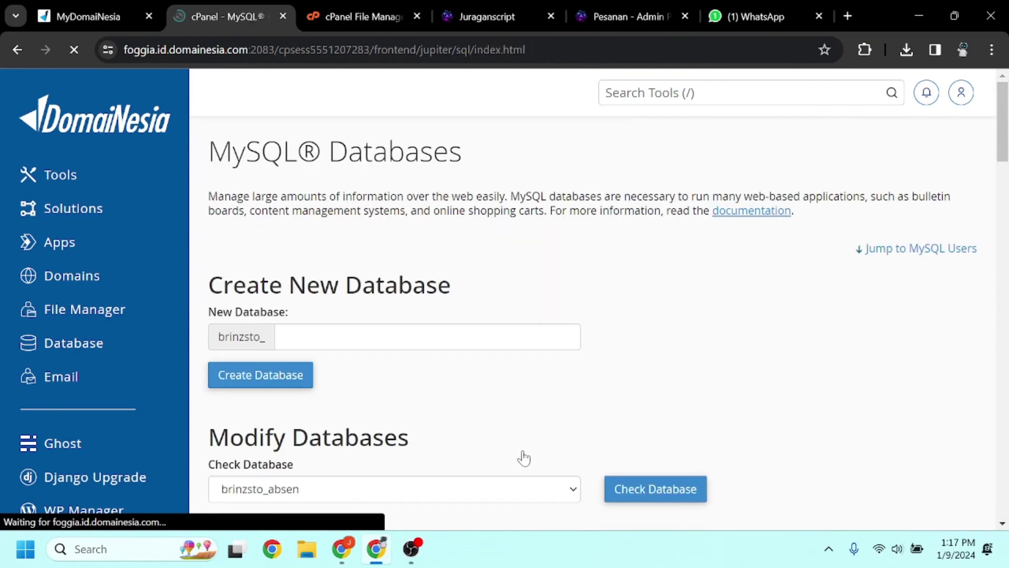
scroll(366, 370, "down", 4)
scroll(367, 370, "up", 5)
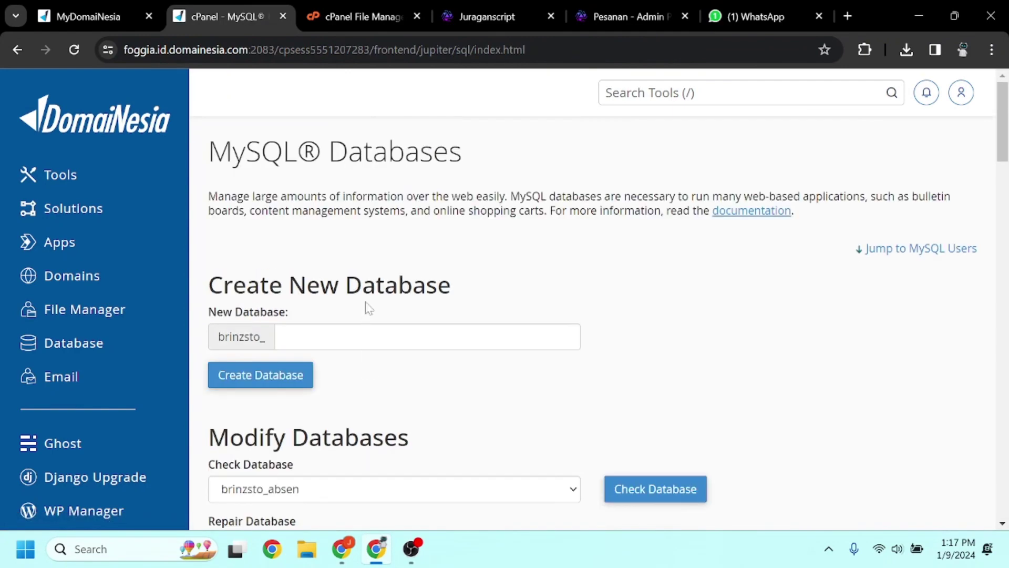
left_click(368, 336)
type("juragagame")
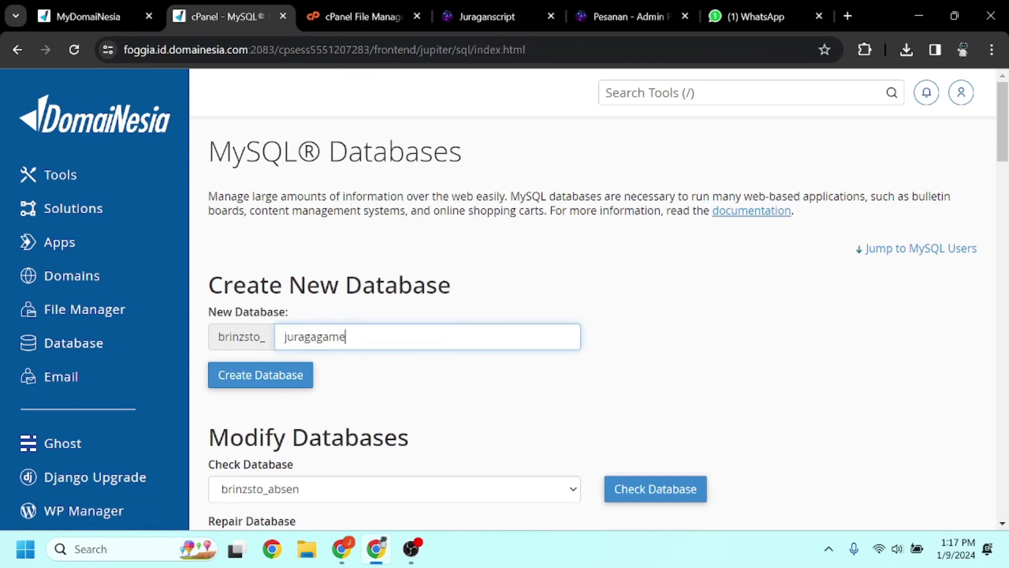
Step: Fill in MySQL user juragangame with a short password entered in both password fields
scroll(379, 395, "down", 3)
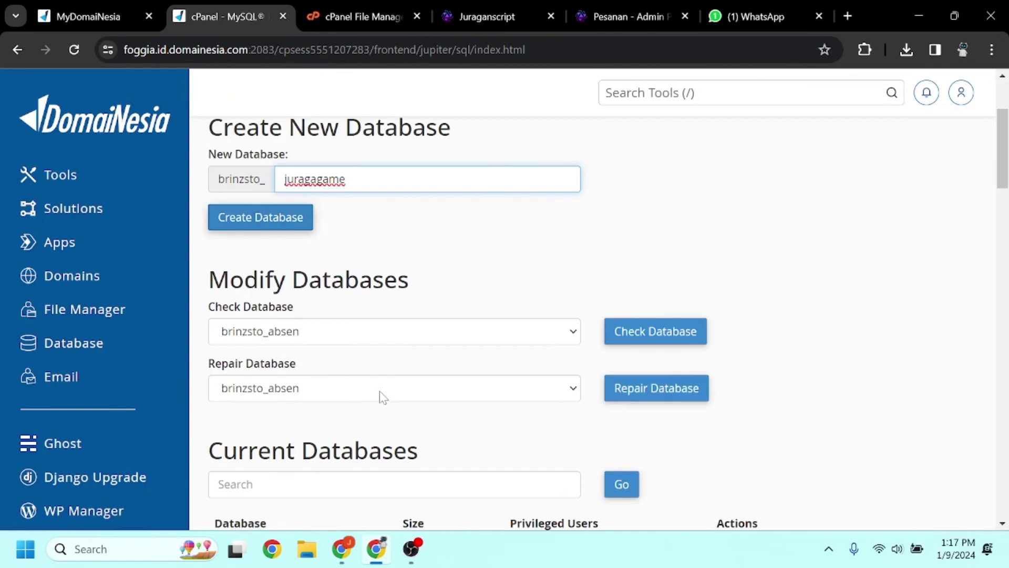
scroll(381, 390, "down", 5)
scroll(381, 390, "down", 10)
scroll(388, 294, "down", 2)
left_click(394, 265)
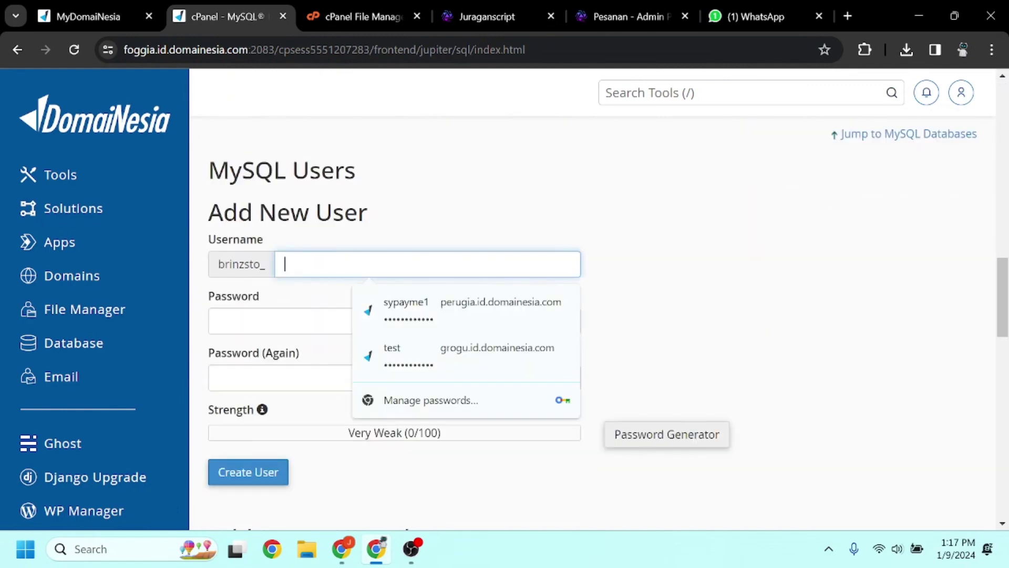
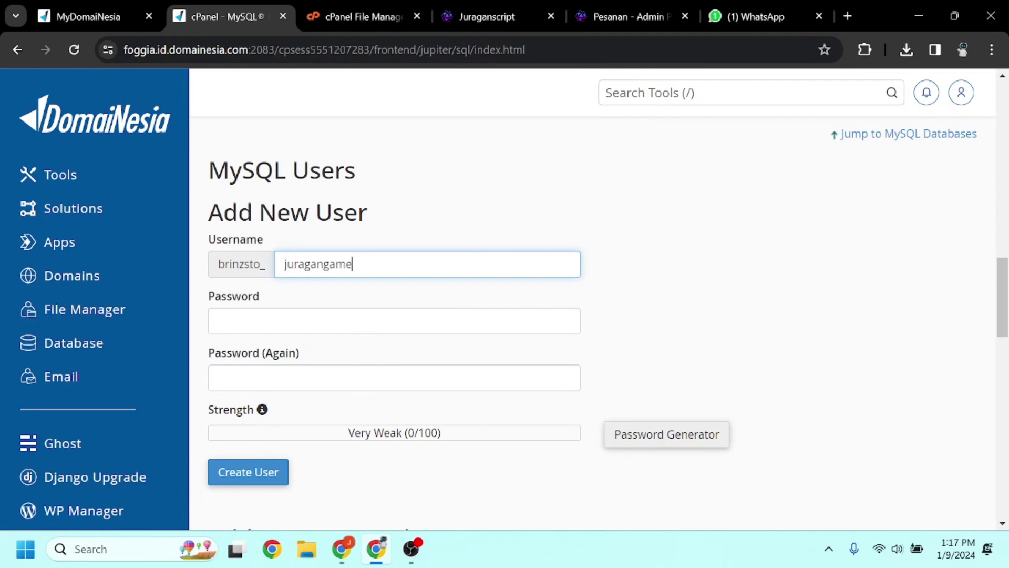
left_click(219, 320)
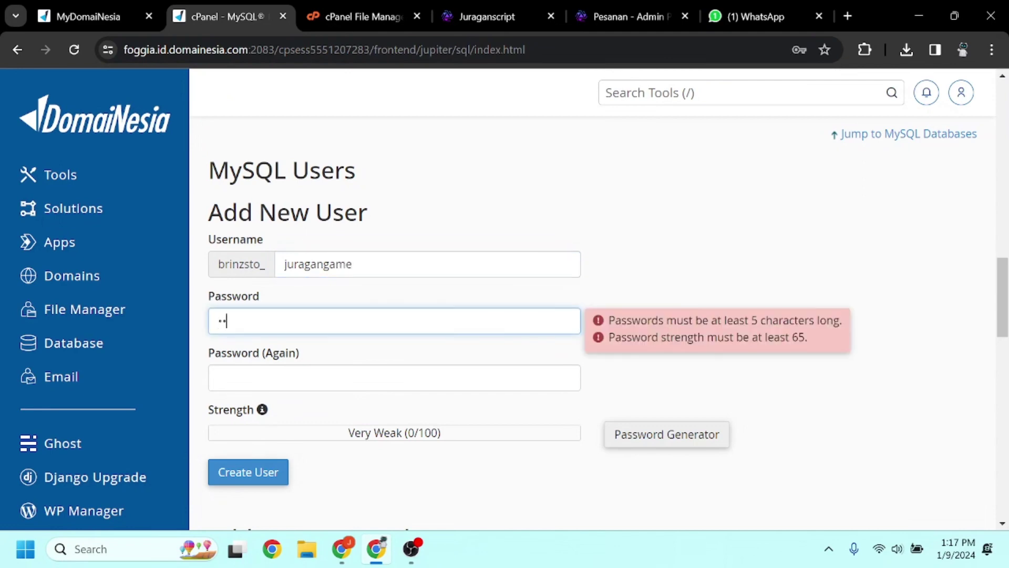
key("Tab")
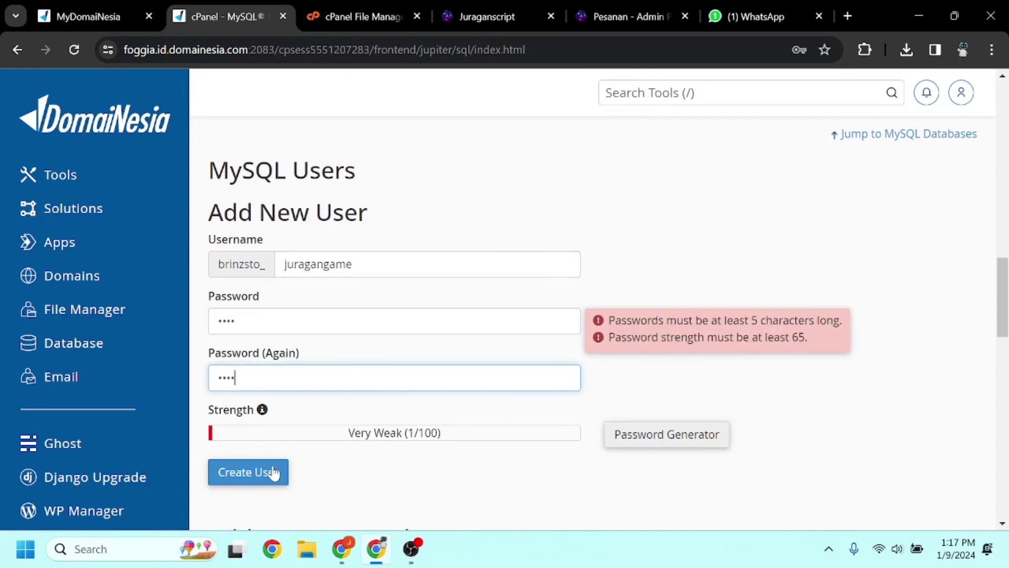
Step: Choose brinzsto_game as both user and database under Add User To Database, then return to Tools
left_click(553, 491)
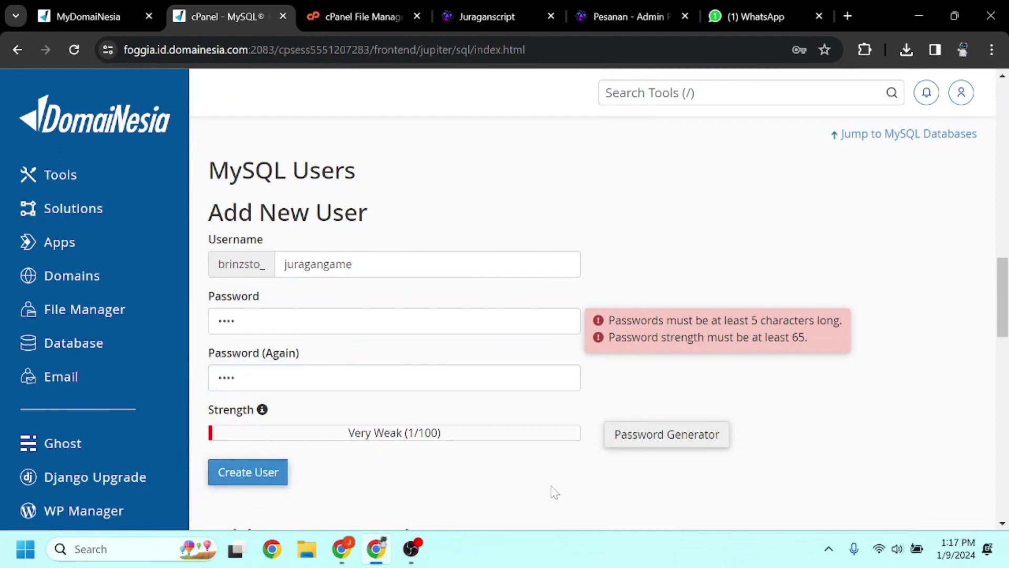
scroll(557, 483, "down", 5)
left_click(456, 274)
scroll(390, 162, "down", 1)
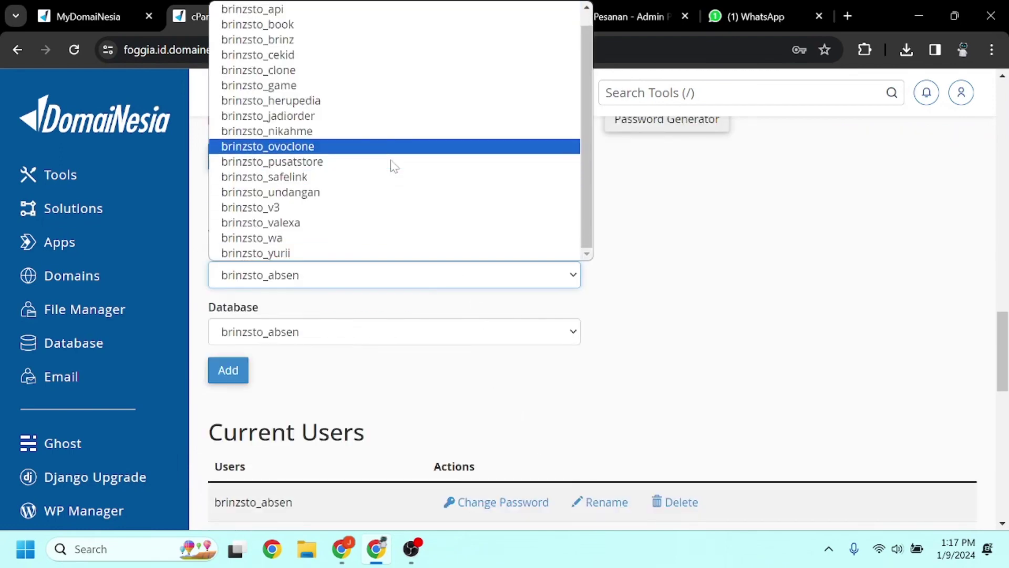
scroll(333, 219, "up", 1)
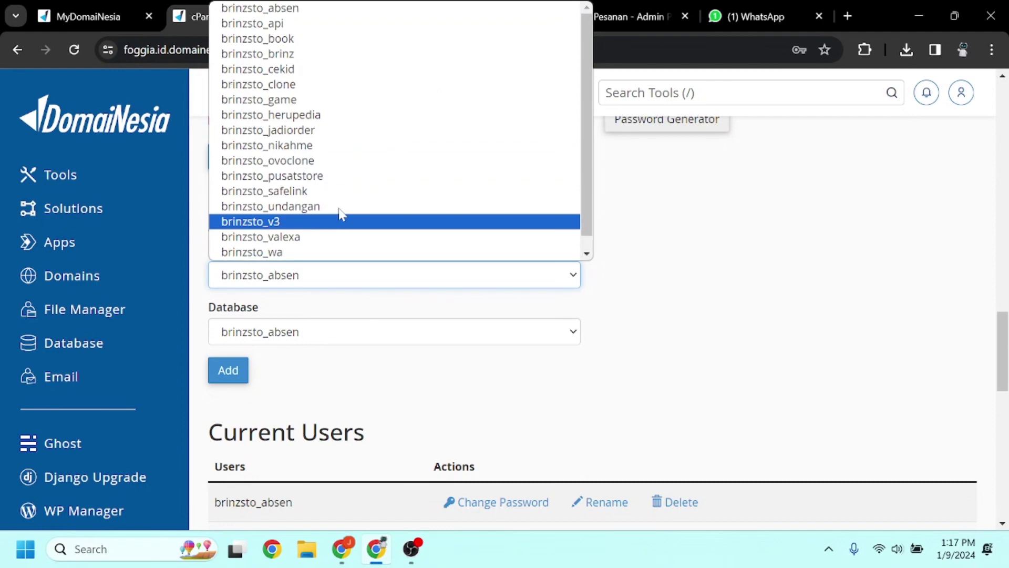
left_click(323, 100)
left_click(336, 332)
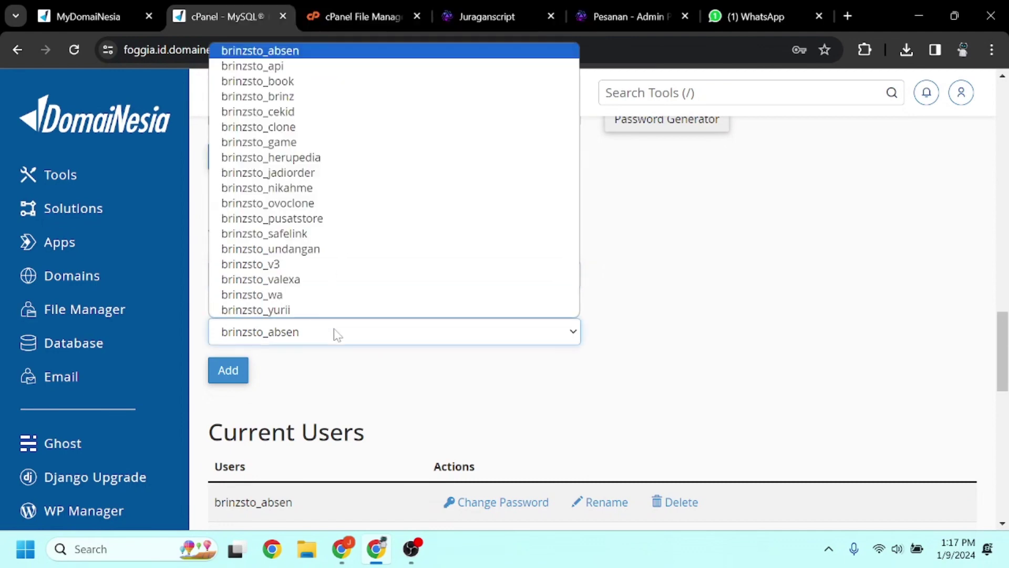
left_click(323, 140)
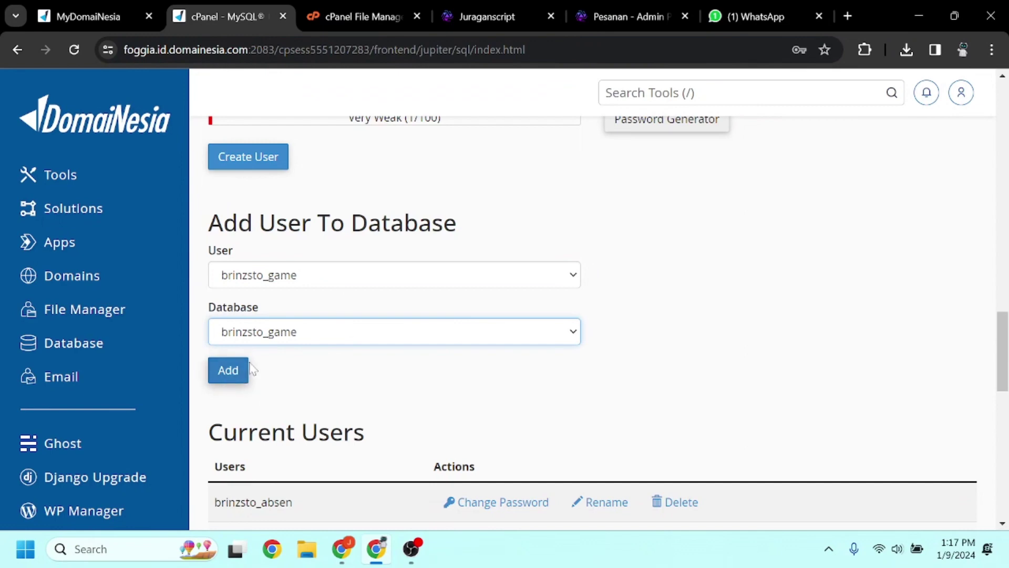
left_click(105, 127)
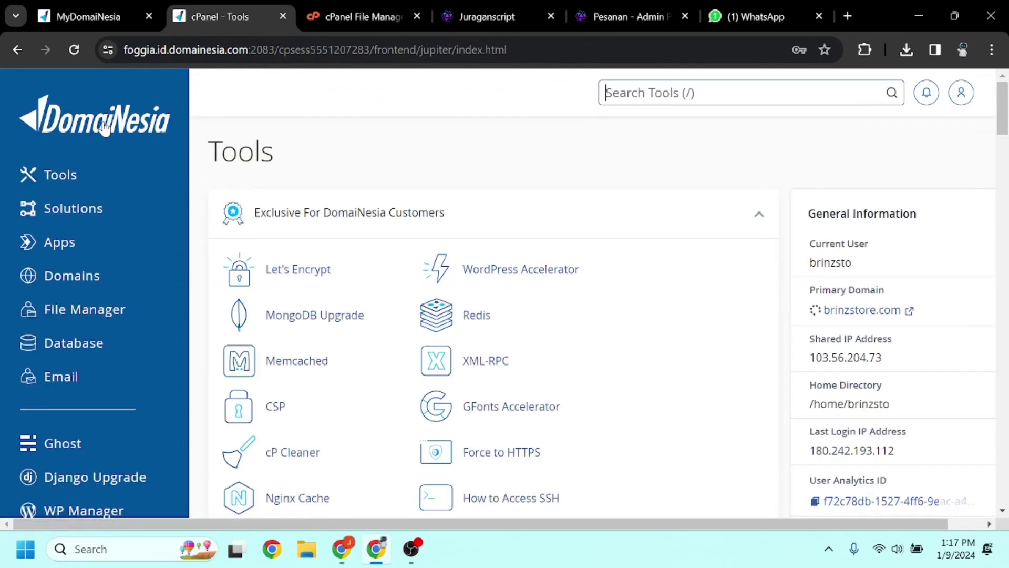
Step: Scroll the Tools page and glance at the File Manager tab before returning to Tools
scroll(347, 94, "down", 5)
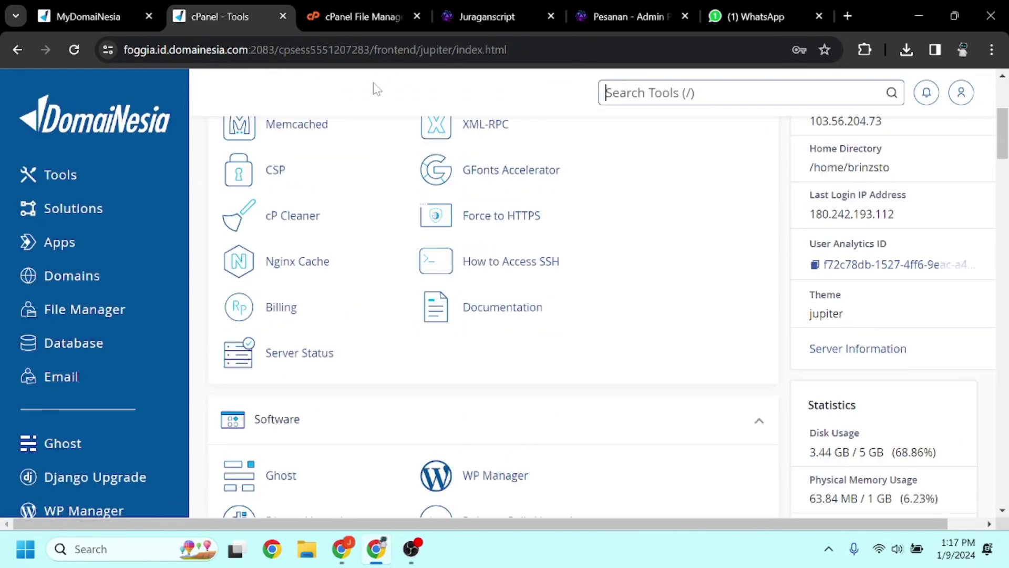
scroll(346, 115, "down", 5)
scroll(308, 209, "down", 5)
scroll(322, 291, "down", 2)
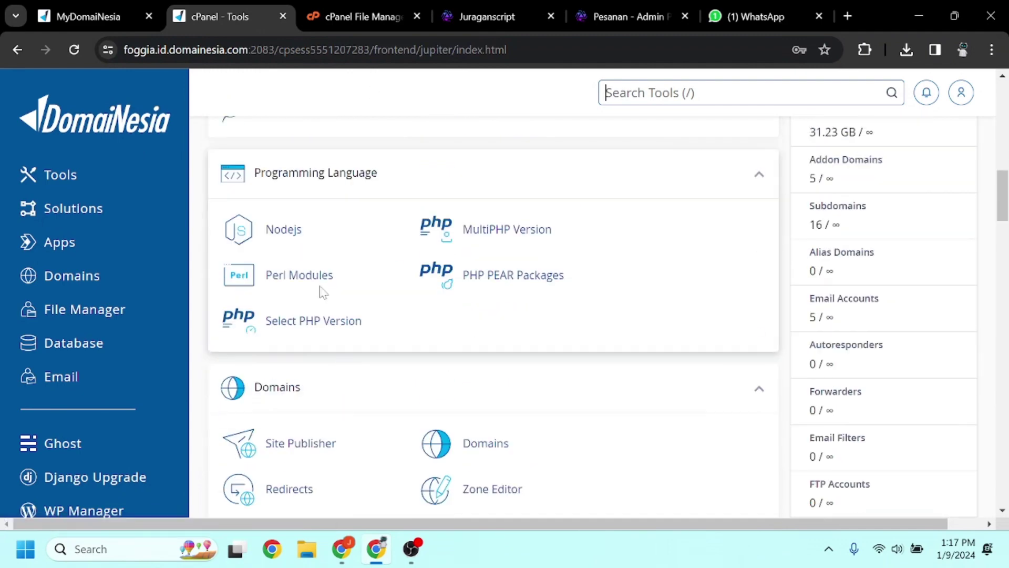
scroll(320, 292, "down", 3)
scroll(347, 286, "up", 3)
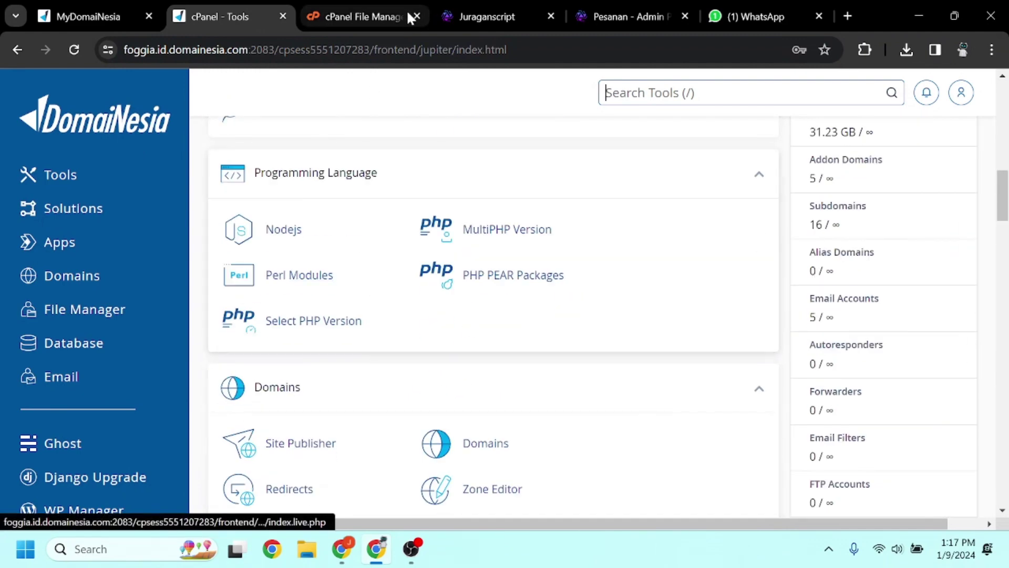
left_click(376, 7)
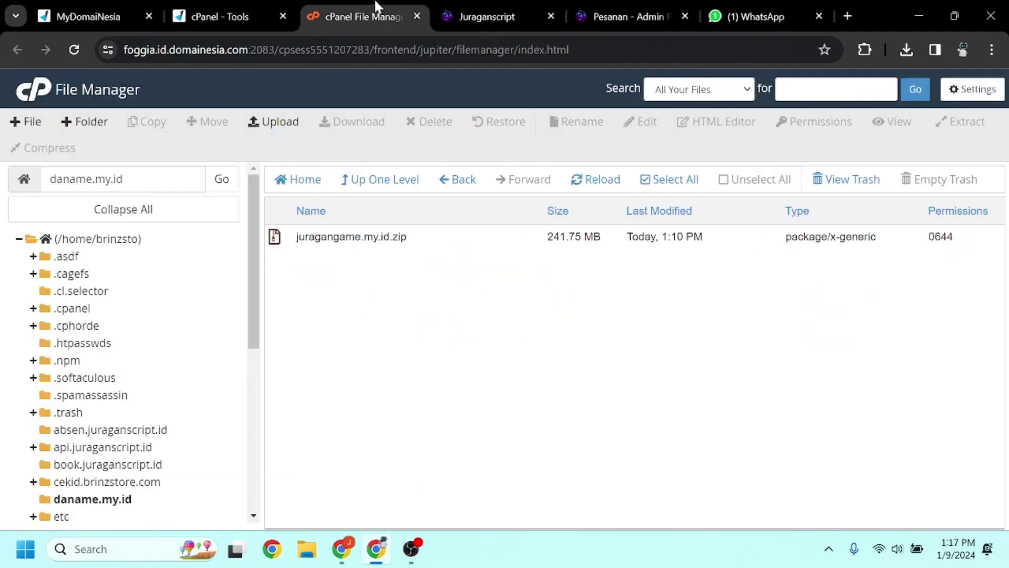
left_click(203, 8)
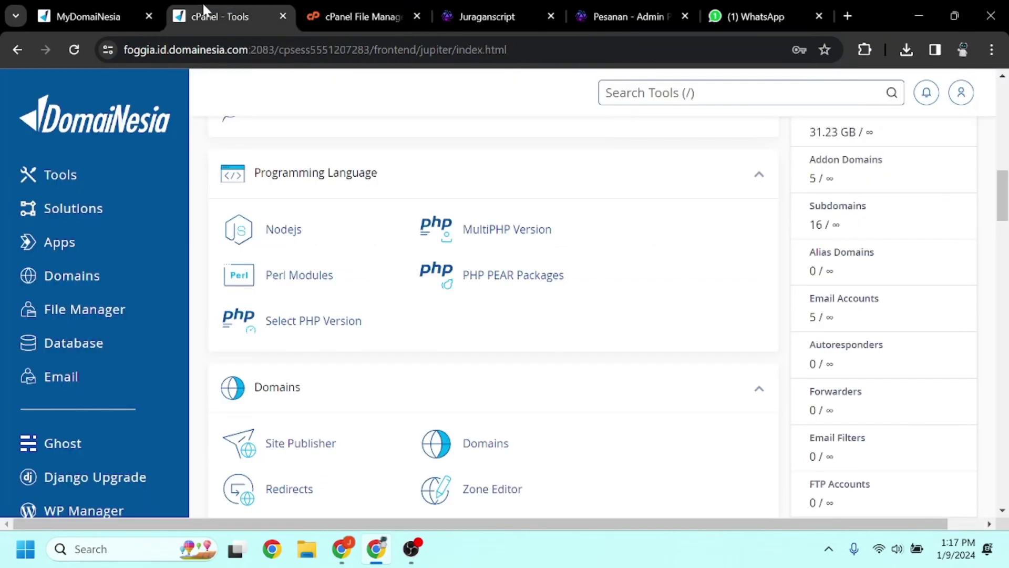
Step: Set daname.my.id to php81 in MultiPHP Manager and go back to the File Manager
left_click(513, 235)
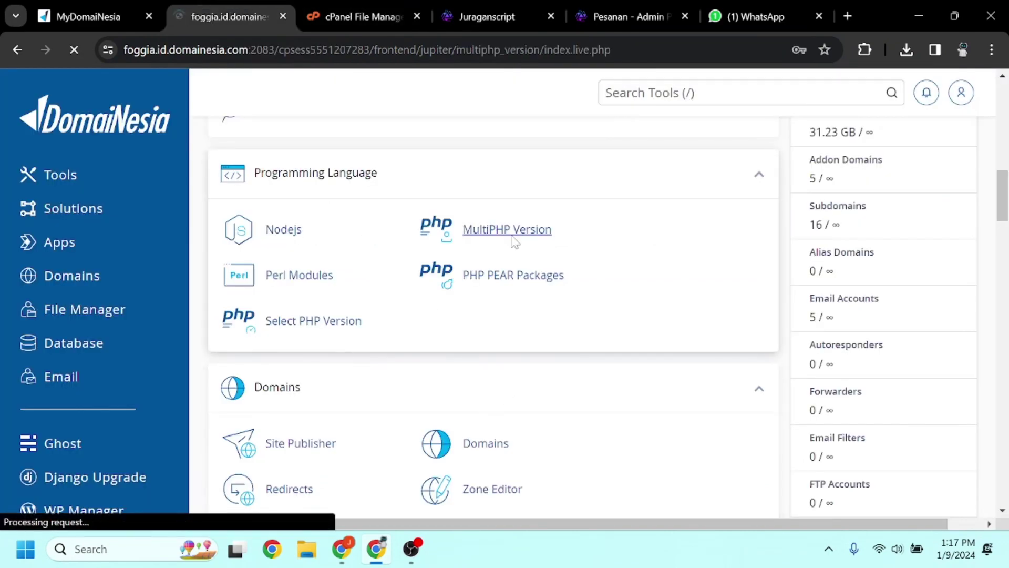
scroll(511, 241, "down", 3)
scroll(476, 264, "down", 3)
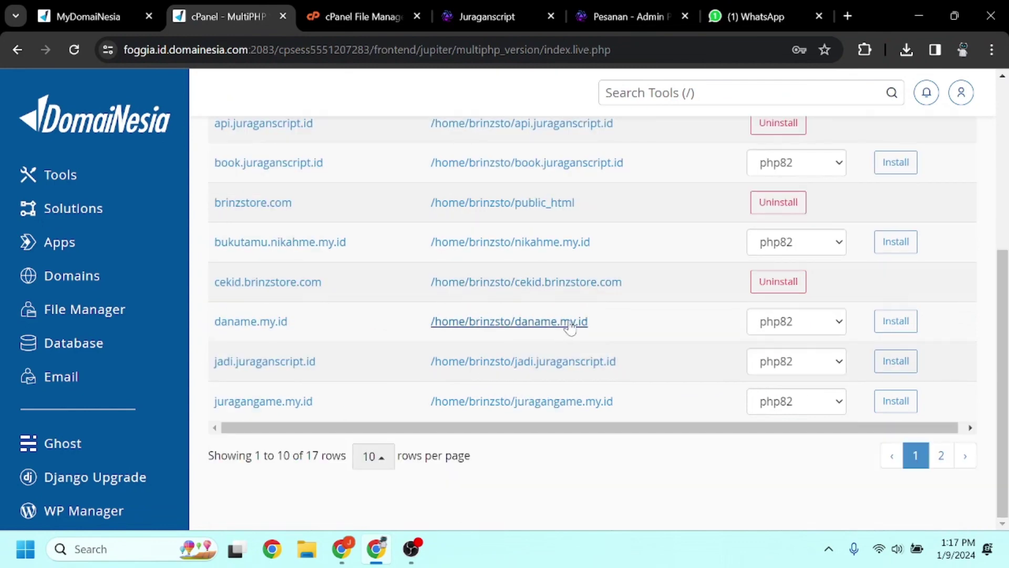
left_click(790, 330)
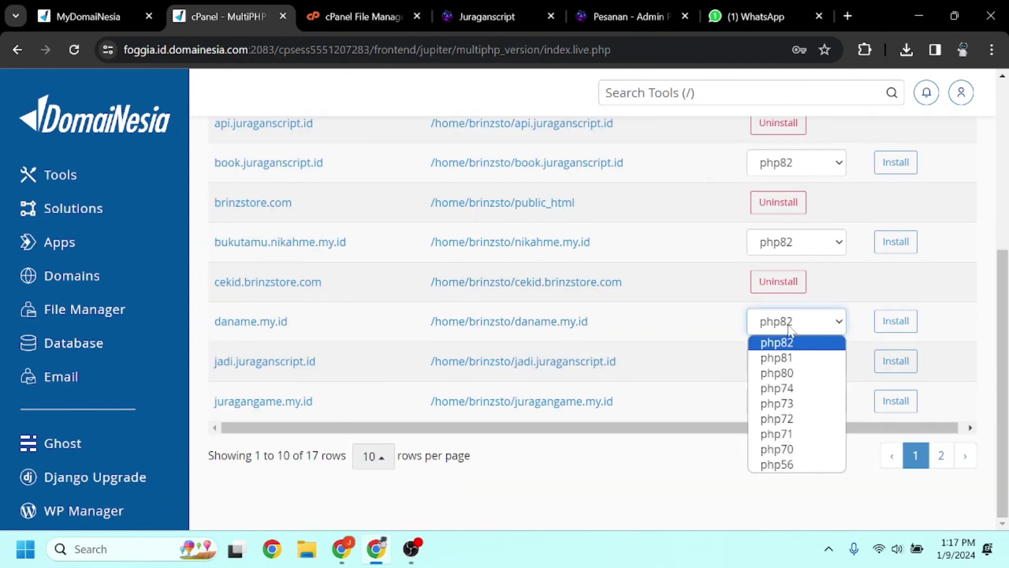
left_click(778, 357)
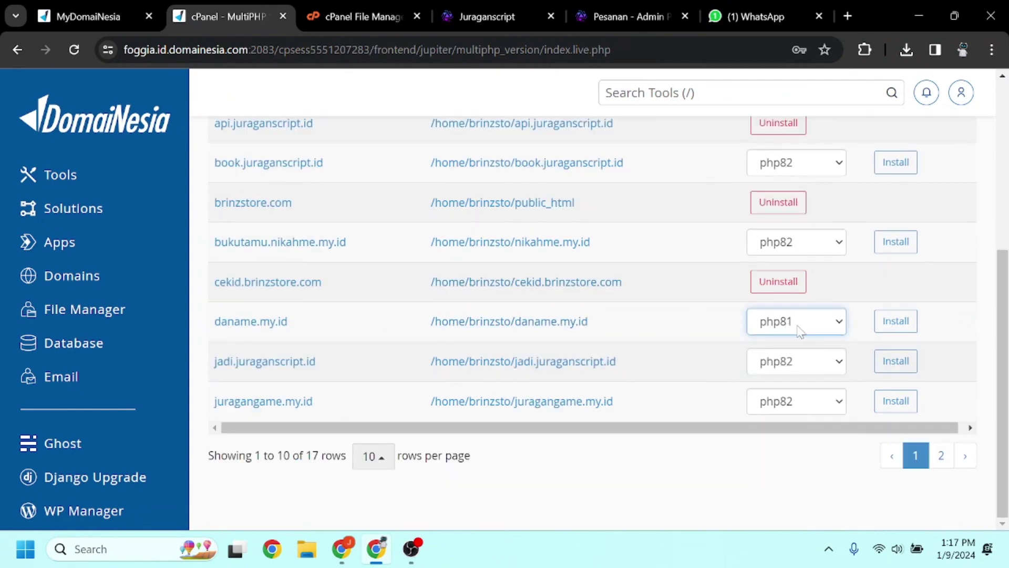
left_click(895, 321)
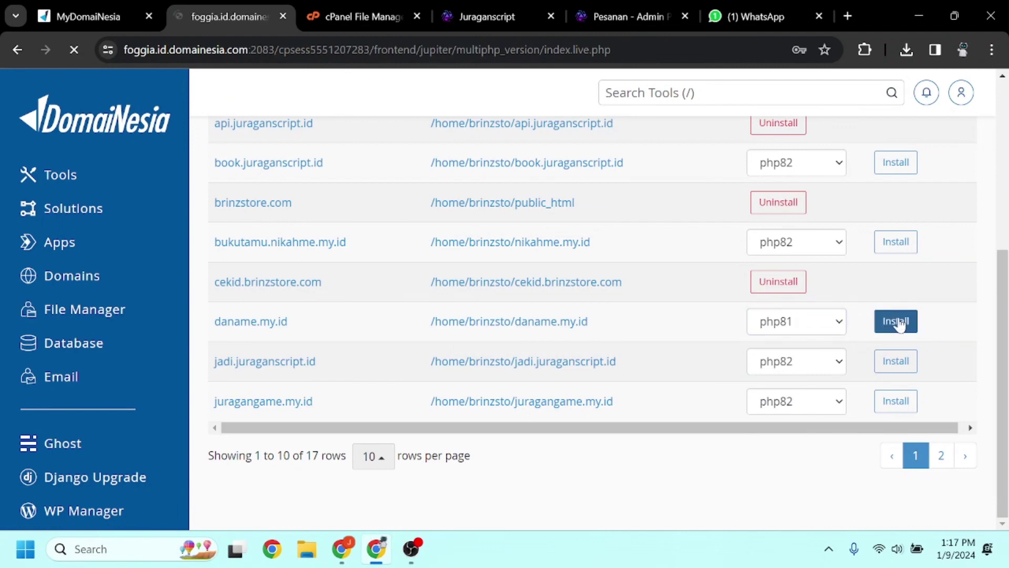
left_click(351, 7)
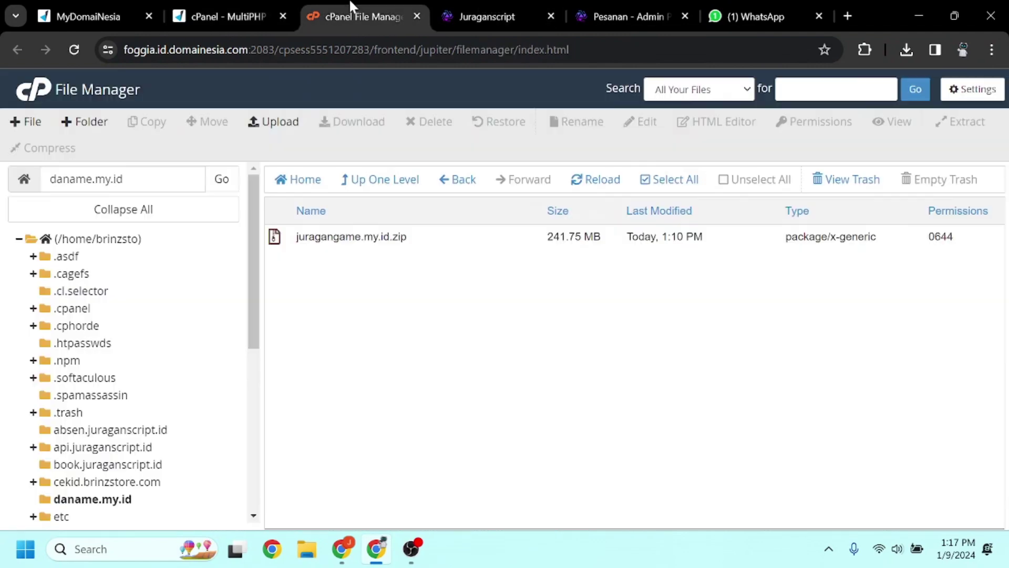
Step: Extract juragangame.my.id.zip into daname.my.id and close the extraction results
left_click(282, 237)
right_click(281, 237)
left_click(334, 408)
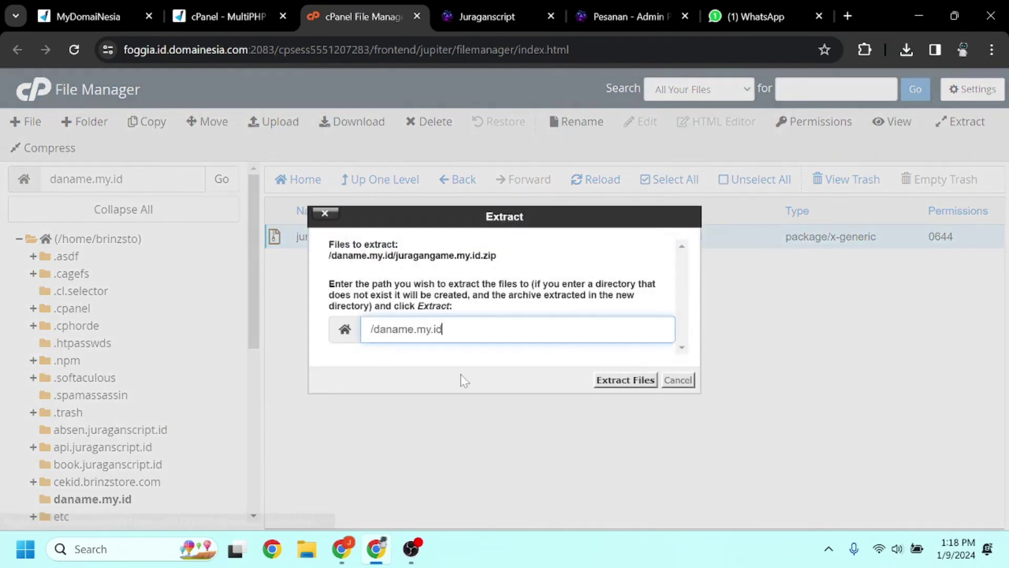
left_click(624, 379)
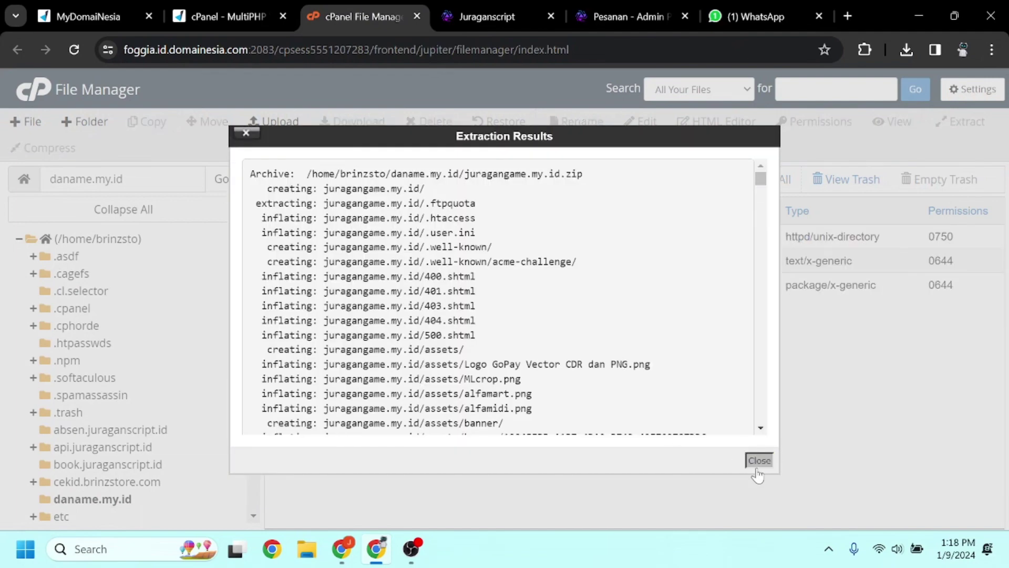
left_click(759, 461)
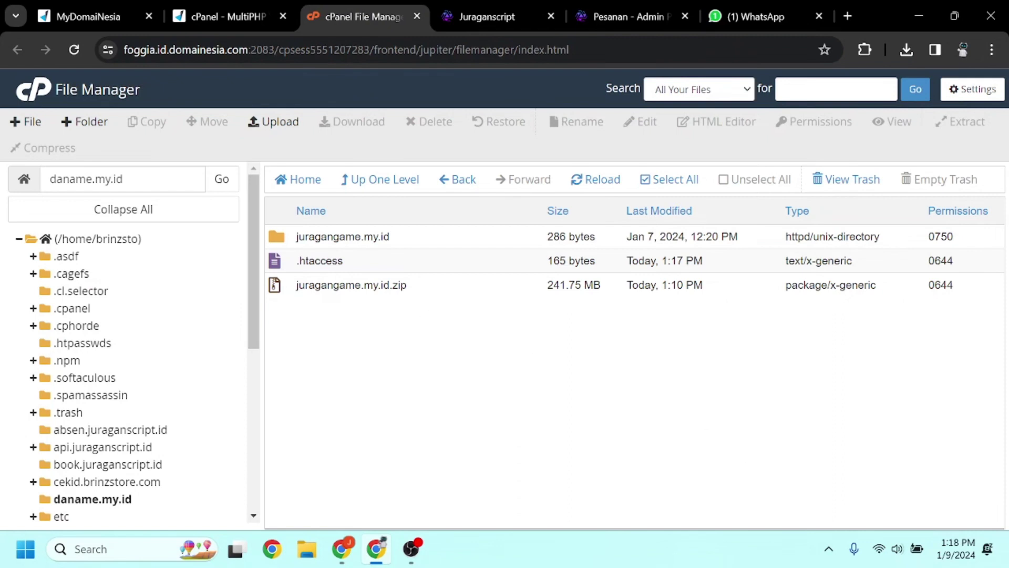
Step: Permanently delete the extracted .htaccess file, skipping the trash
left_click(284, 261)
right_click(284, 262)
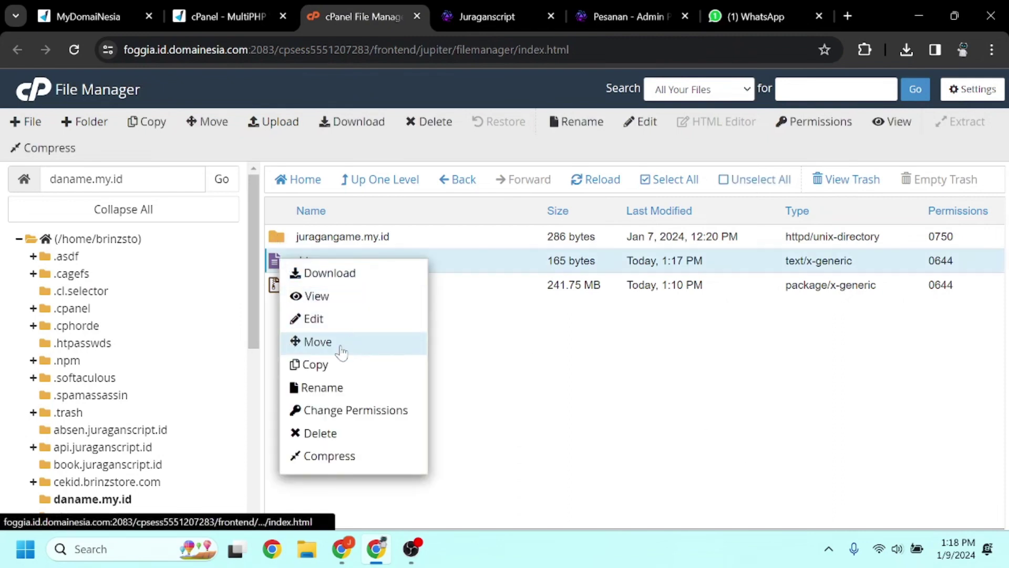
left_click(326, 431)
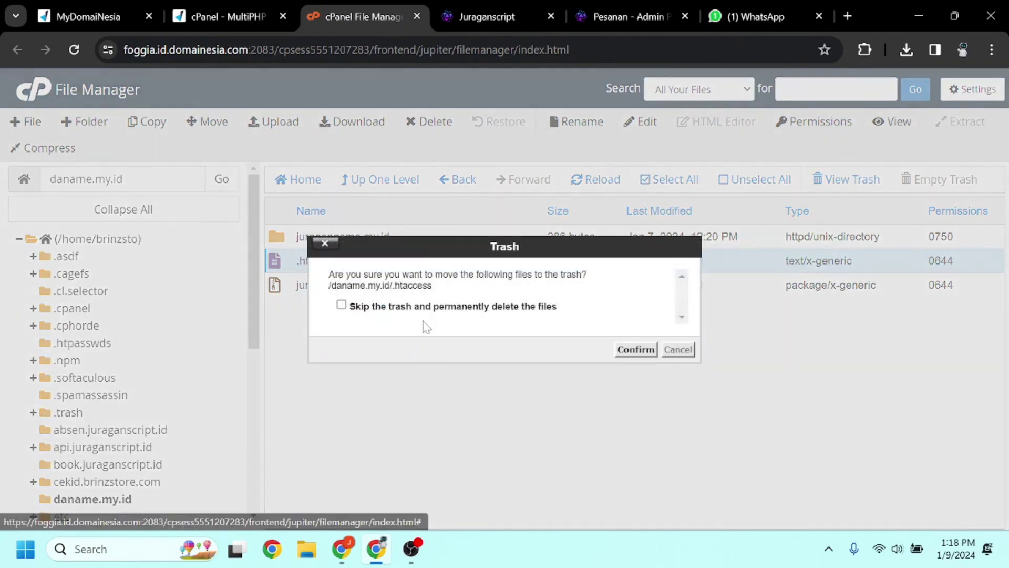
left_click(442, 306)
left_click(634, 350)
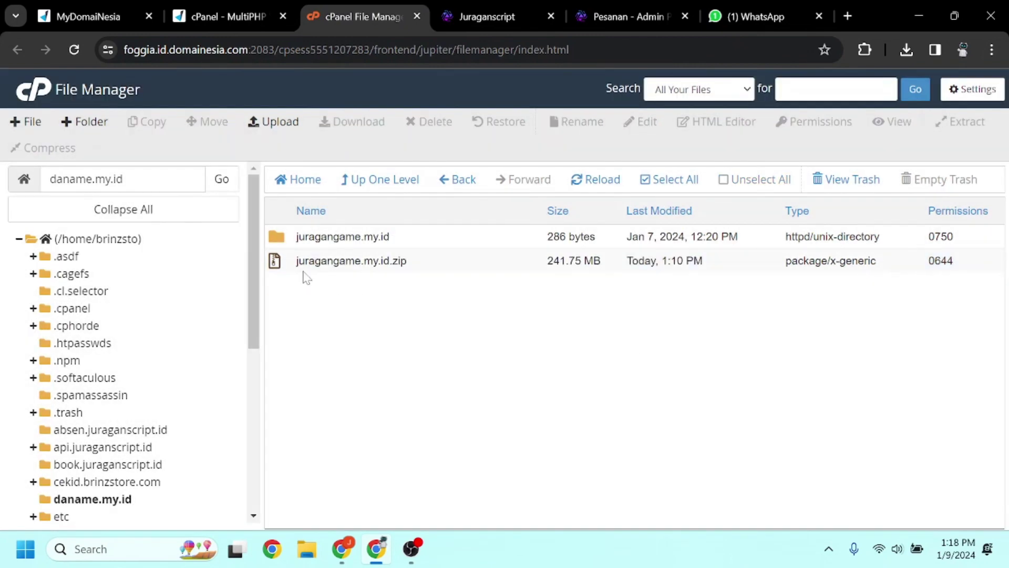
double_click(296, 239)
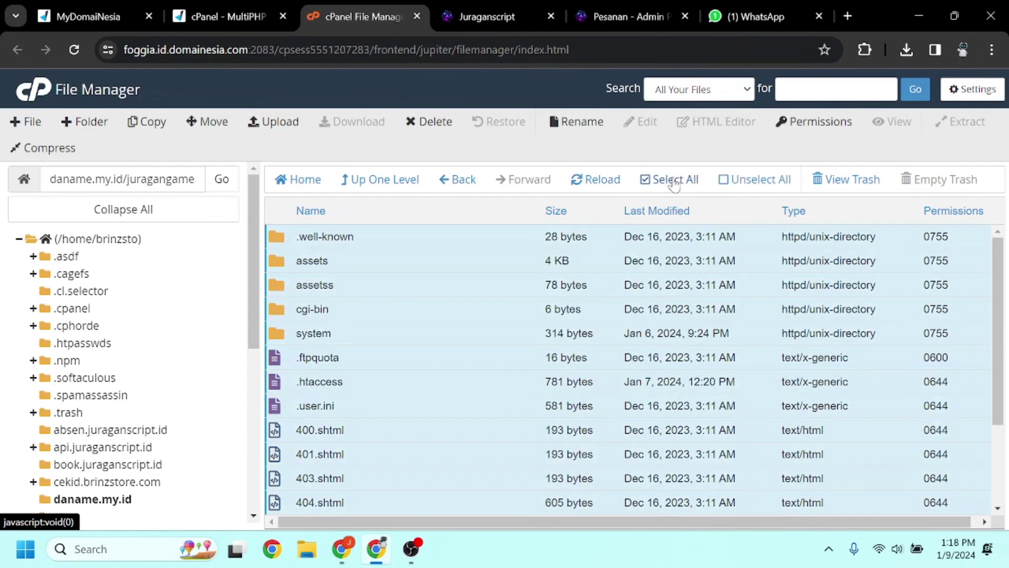
Step: Move every file in juragangame.my.id up into /daname.my.id/ and return to the parent folder
left_click(670, 181)
right_click(457, 289)
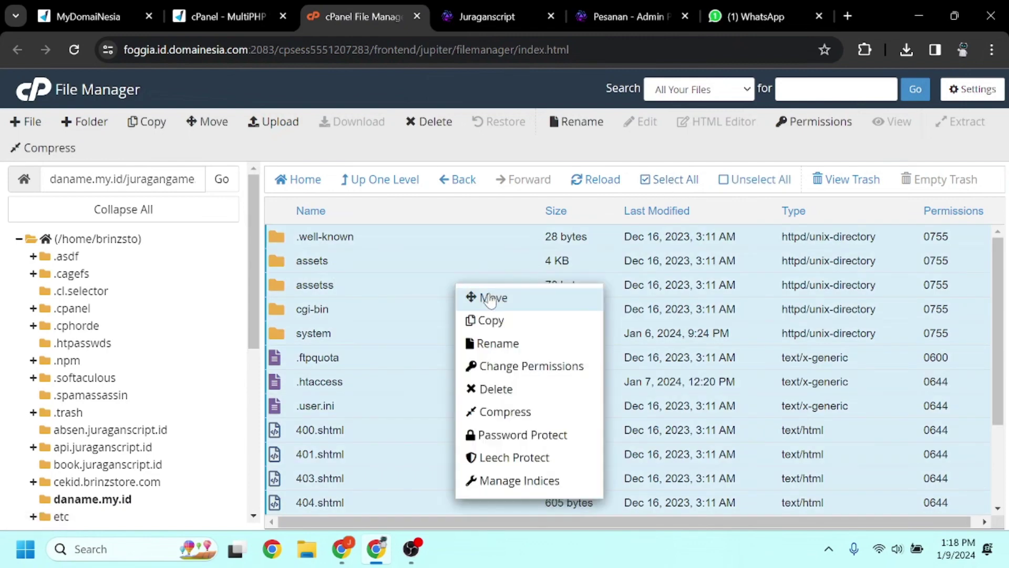
left_click(488, 295)
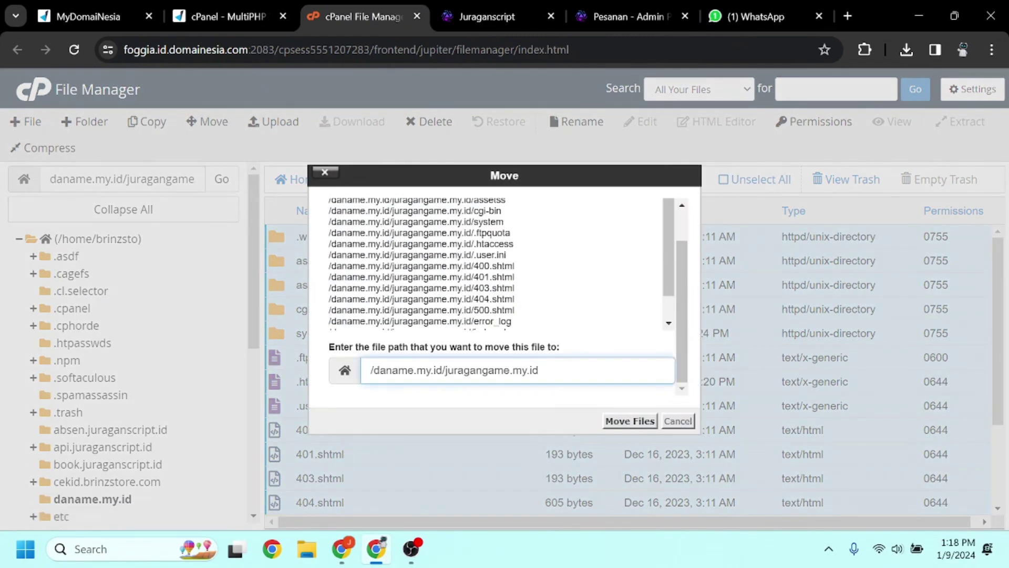
key("shift+Left")
key("shift+Left")
key("shift+Left")
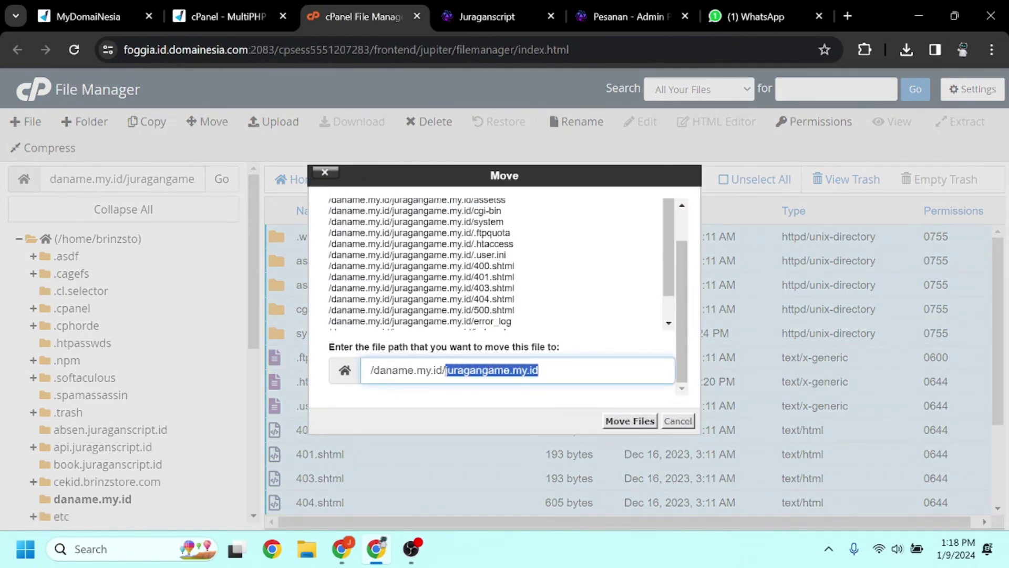
key("BackSpace")
key("Return")
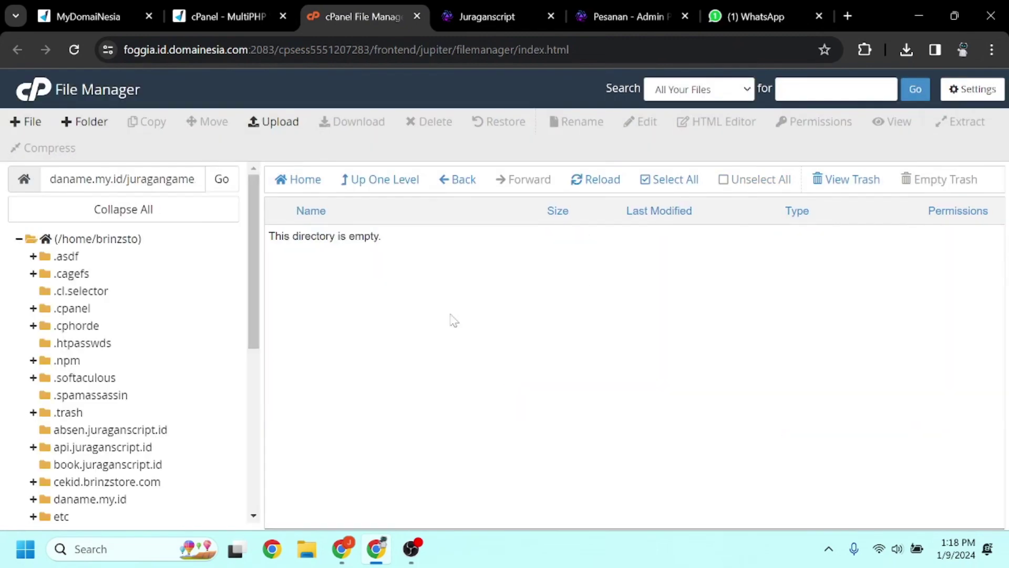
left_click(380, 180)
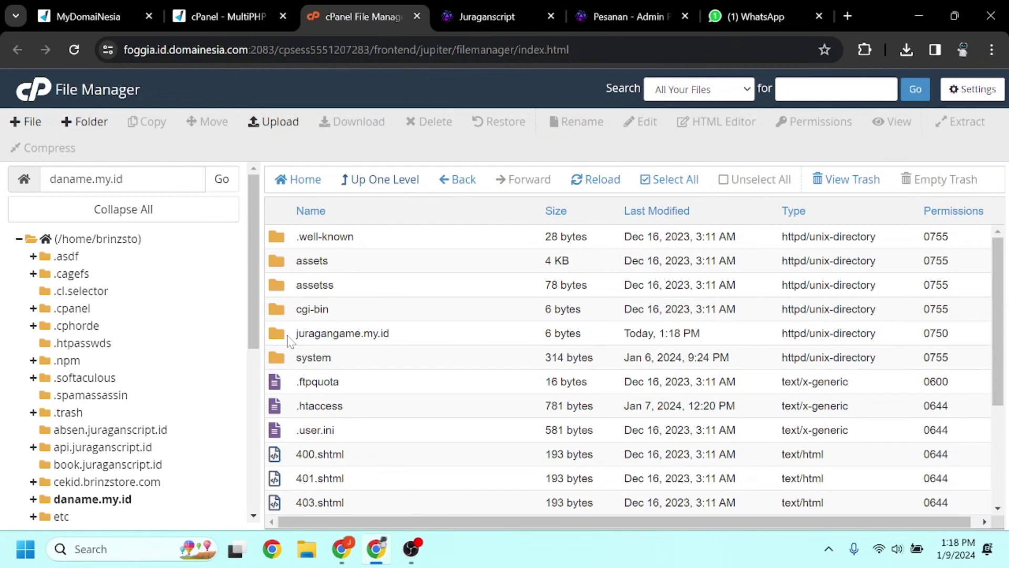
left_click(289, 341)
scroll(285, 367, "down", 3)
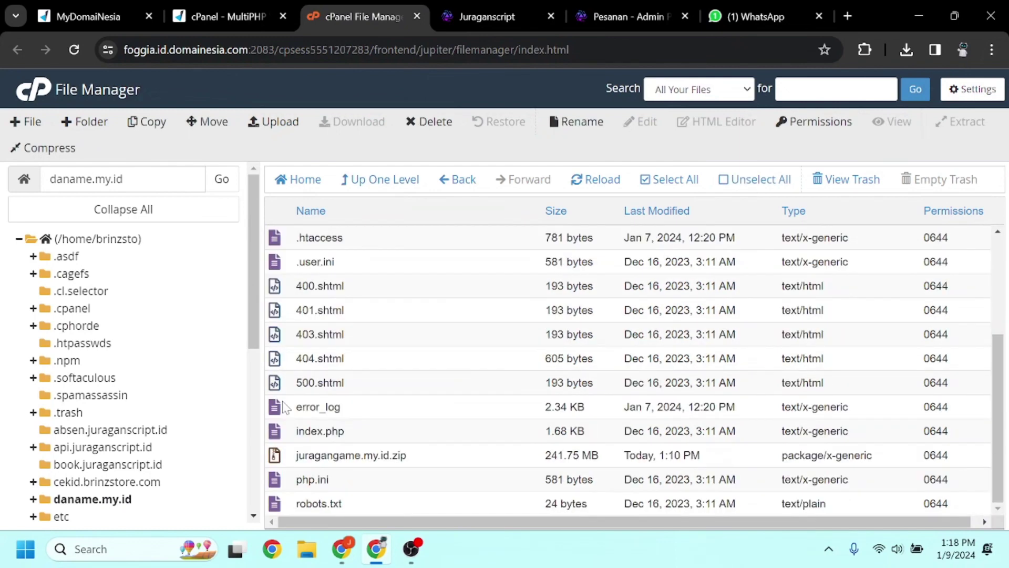
Step: Permanently delete the empty juragangame.my.id folder and the zip archive, skipping the trash
left_click(284, 458, "ctrl")
right_click(283, 457)
left_click(310, 457)
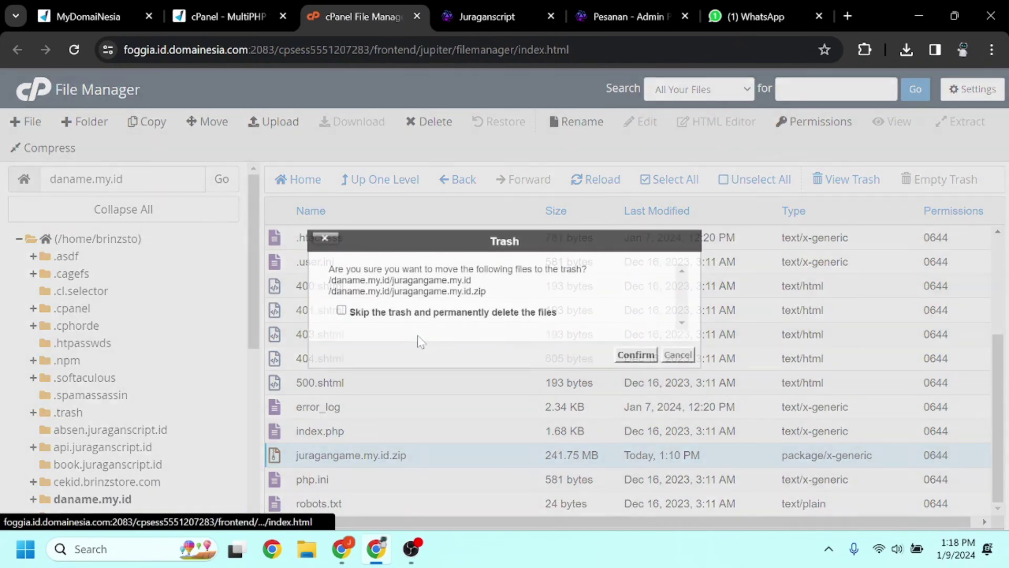
left_click(342, 310)
left_click(636, 355)
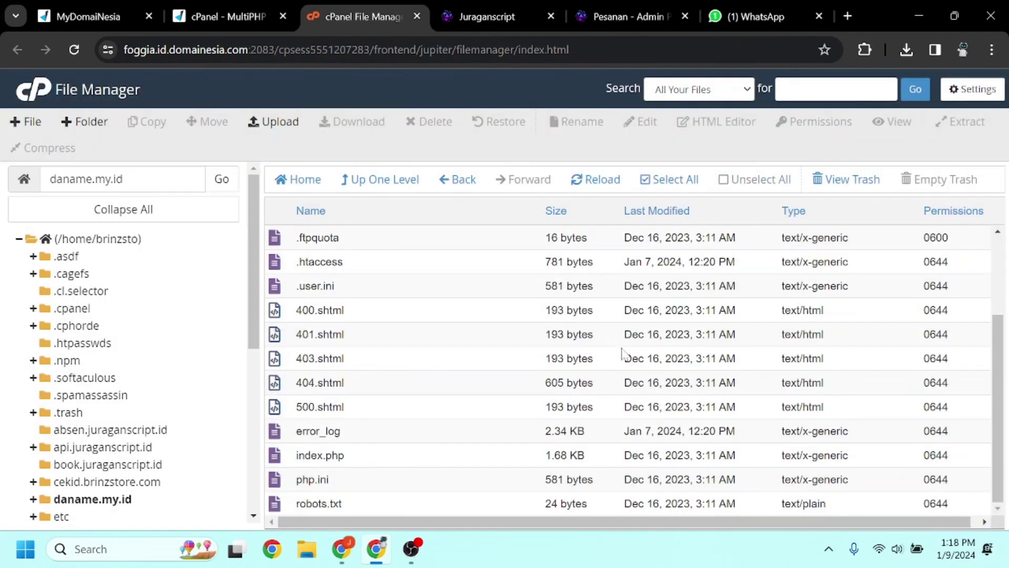
Step: Open the system folder and choose to edit its .env file
scroll(578, 354, "up", 3)
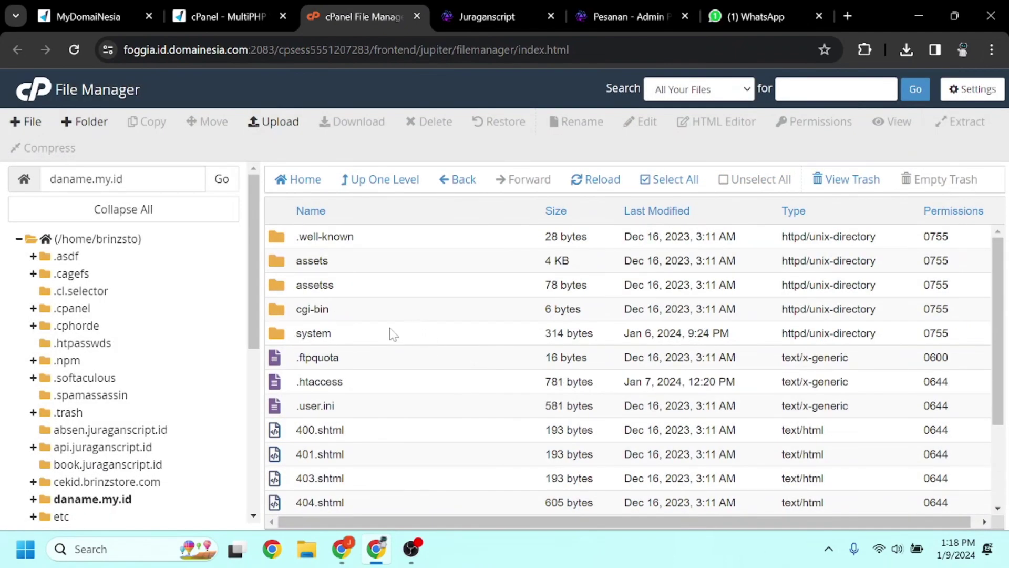
double_click(288, 333)
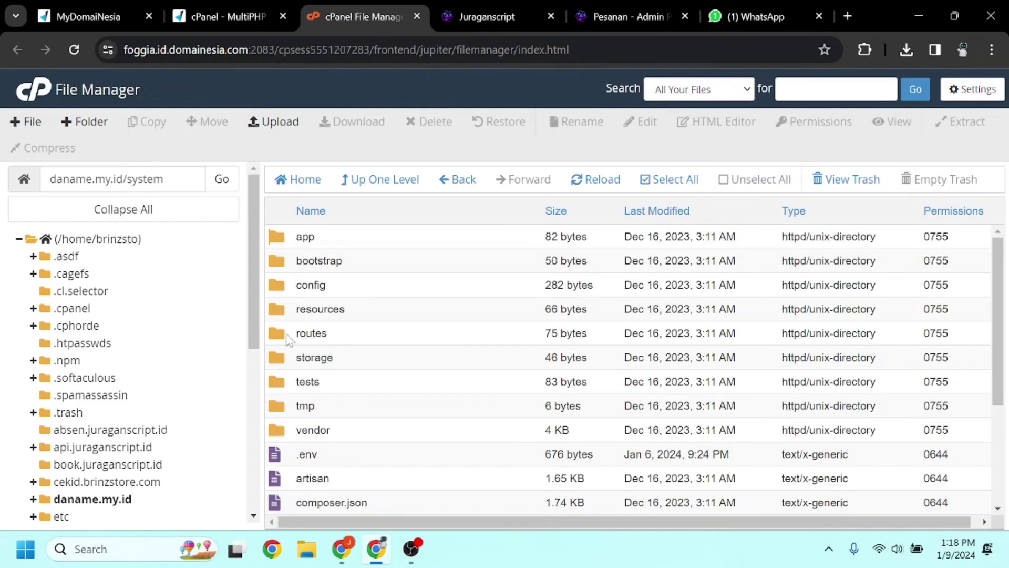
scroll(275, 331, "down", 3)
right_click(277, 295)
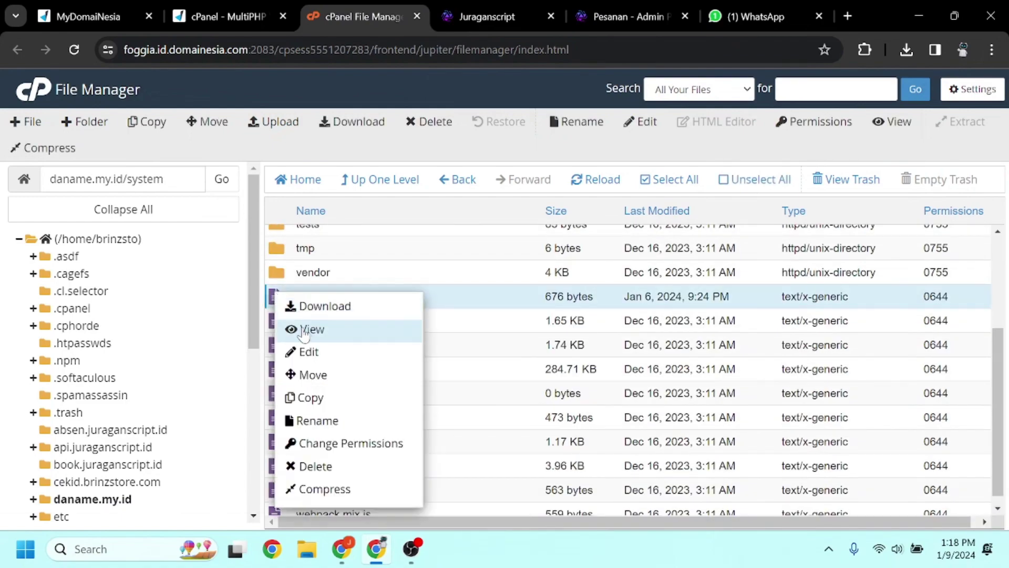
left_click(308, 352)
Step: Open .env in the editor and change juragangame to daname in APP_URL
left_click(645, 420)
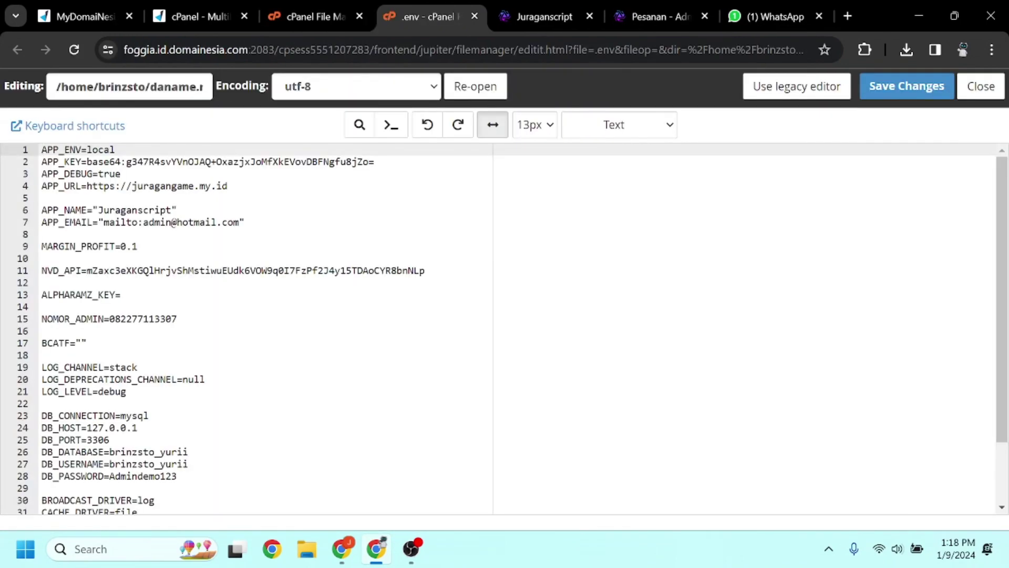
left_click(228, 186)
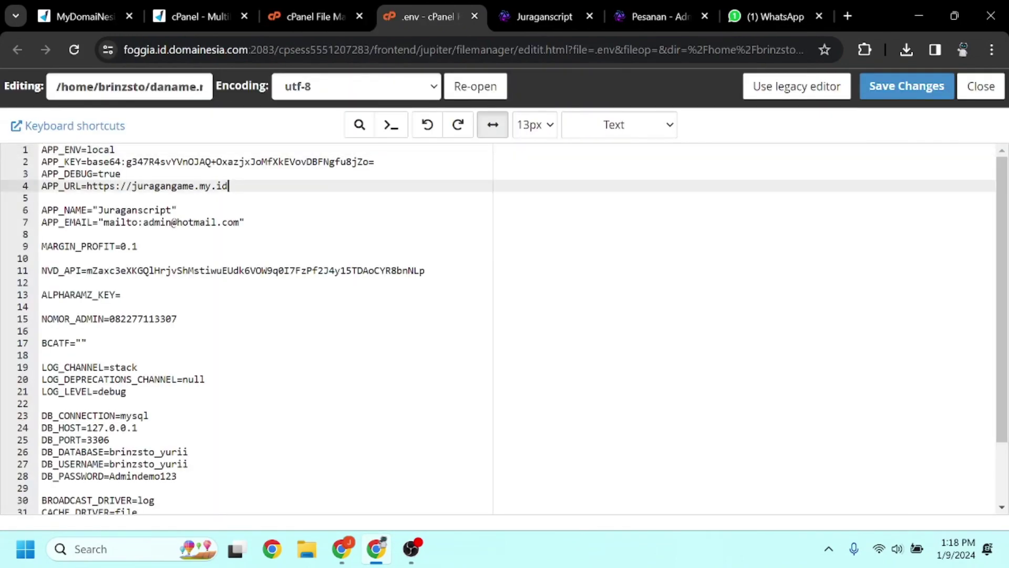
left_click_drag(193, 186, 143, 186)
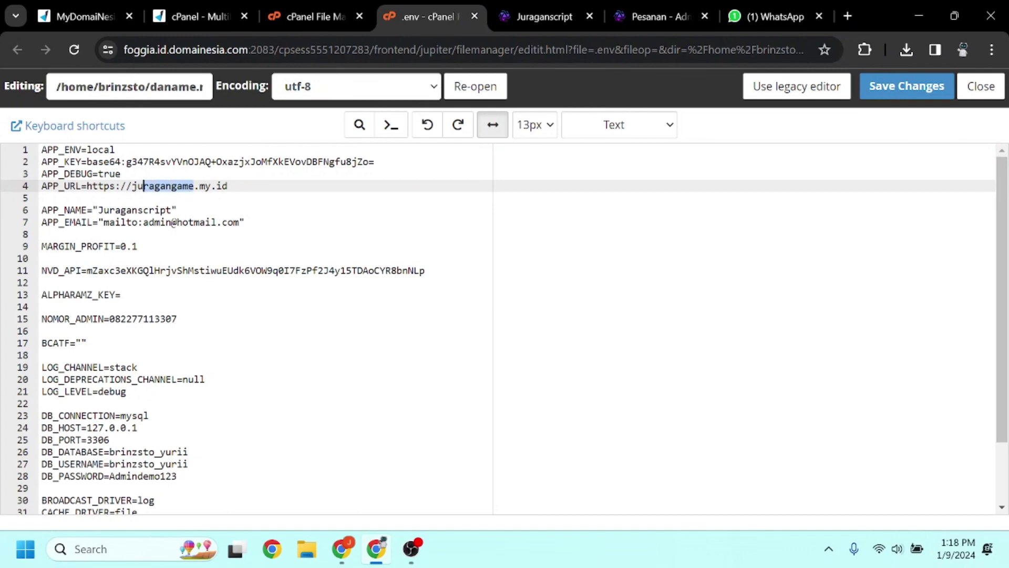
type("da")
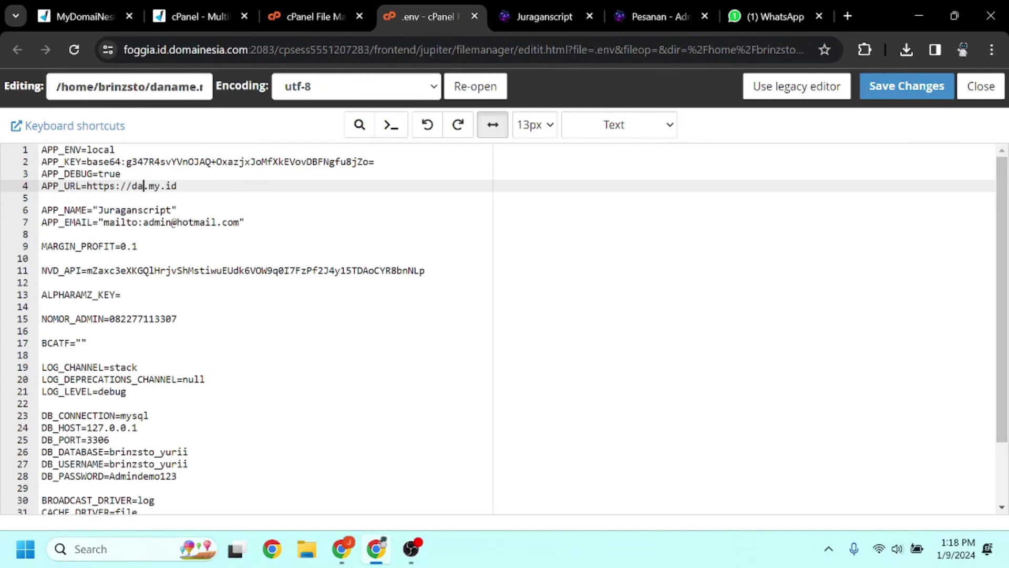
type("name")
Step: Step through the .env settings from APP_NAME past MARGIN_PROFIT and the admin number
key("Down")
key("Down")
key("Down")
key("Down")
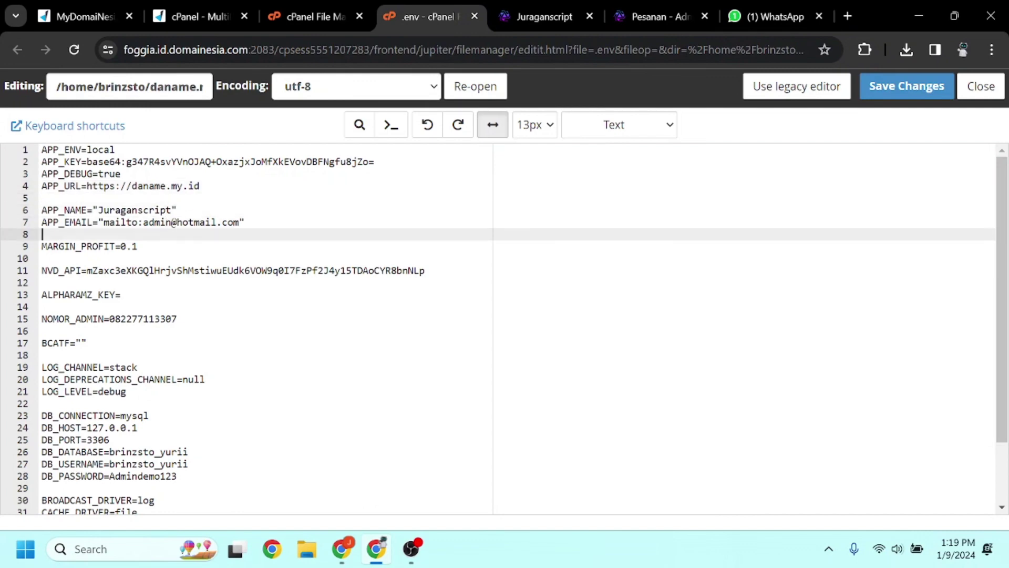
key("Up")
key("Up")
key("Down")
key("Down")
key("Up")
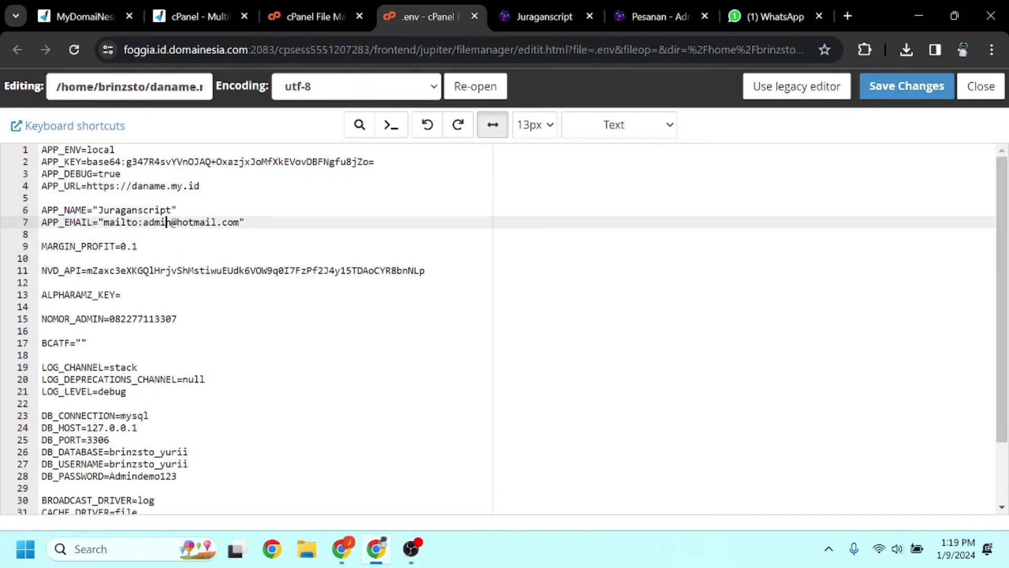
key("Down")
key("Down")
key("Down")
key("Down")
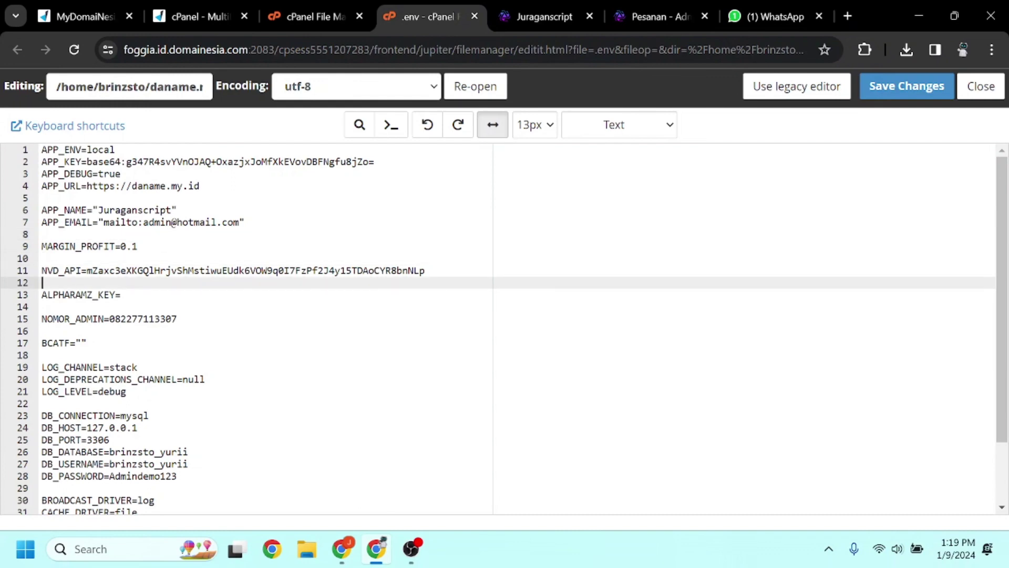
key("Down")
key("Down")
key("Down")
key("Down")
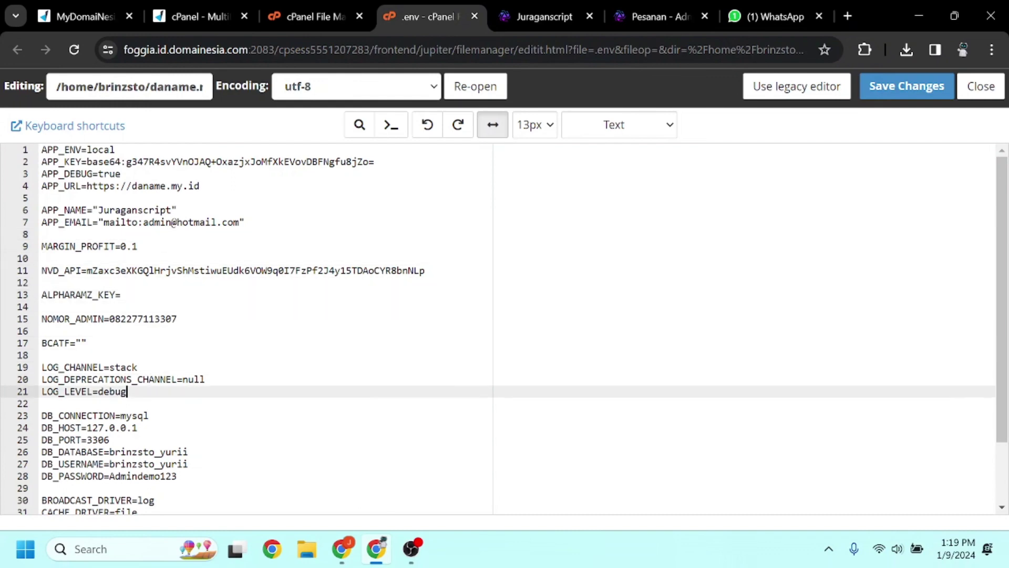
key("Down")
key("Up")
key("Up")
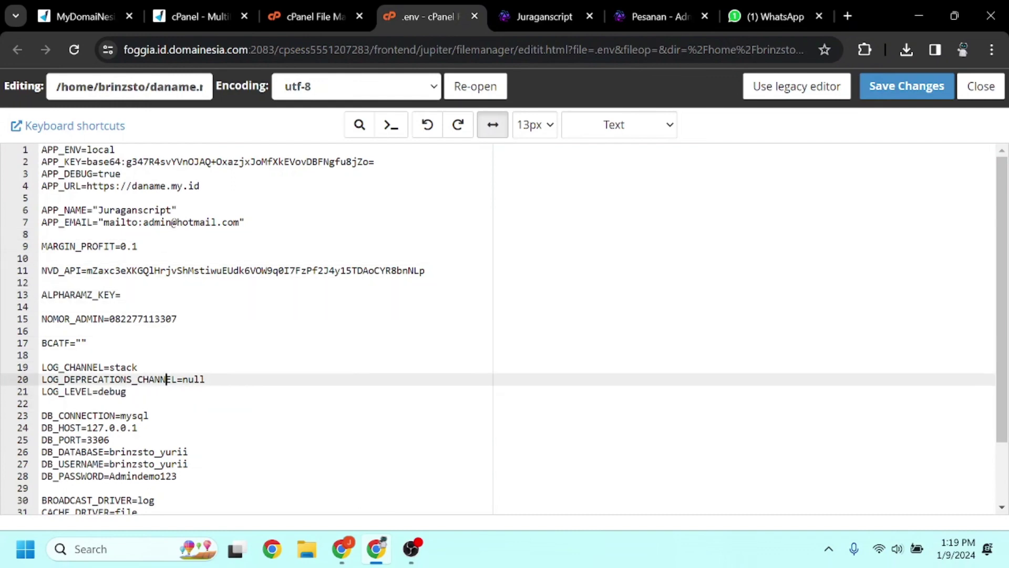
key("Up")
key("Up")
key("Up")
key("Up")
key("Up")
key("Up")
key("Up")
key("Up")
key("Down")
key("End")
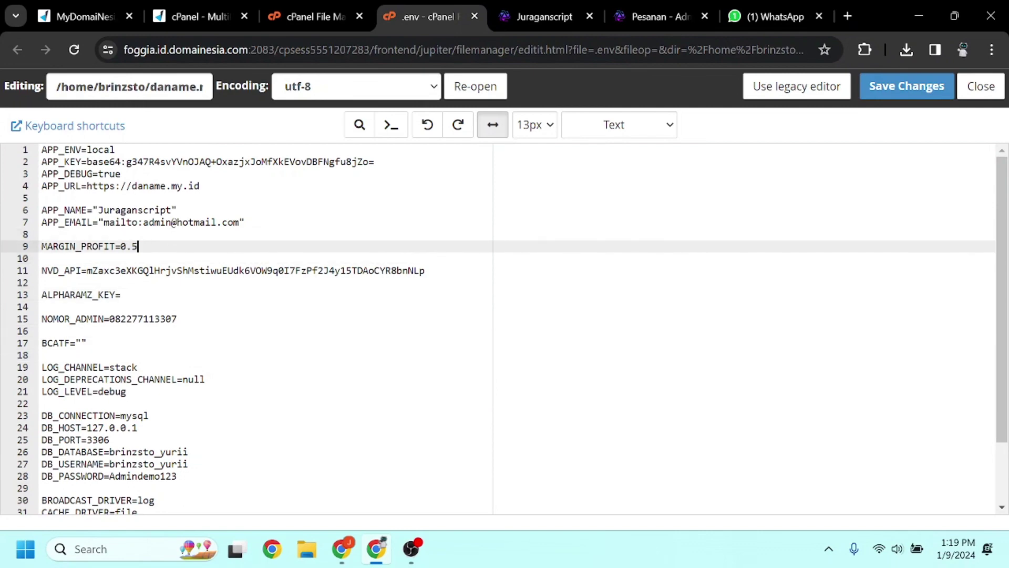
key("Down")
key("Down")
key("Down")
key("Down")
key("Down")
key("Down")
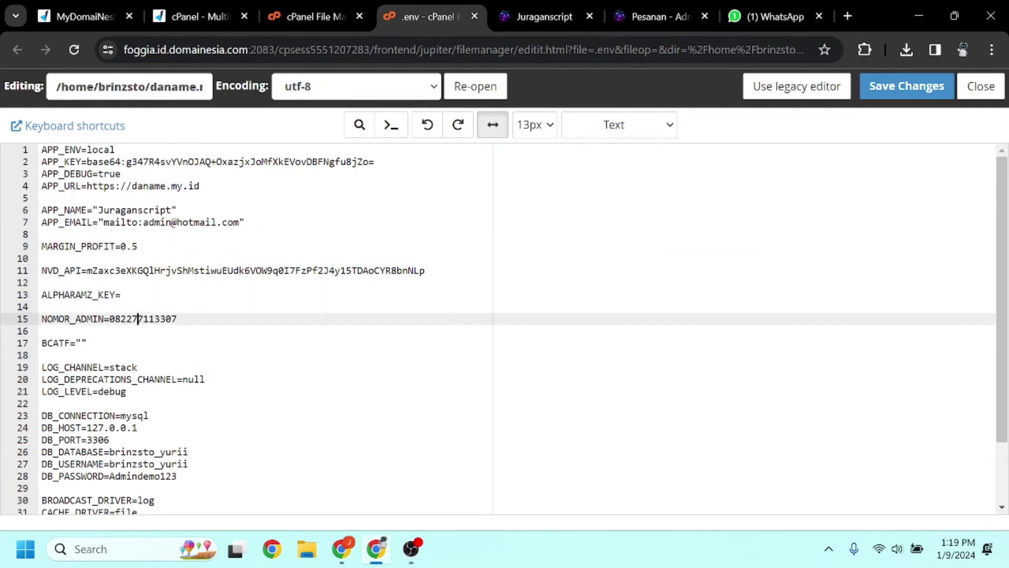
key("Down")
key("Down")
key("Down")
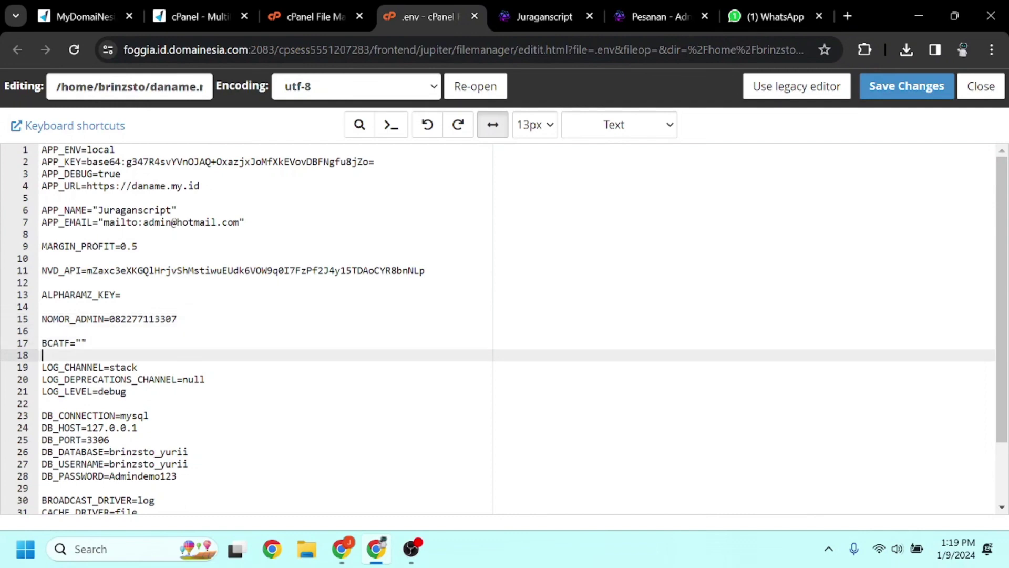
key("Down")
key("Down")
key("Down")
key("Down")
key("Down")
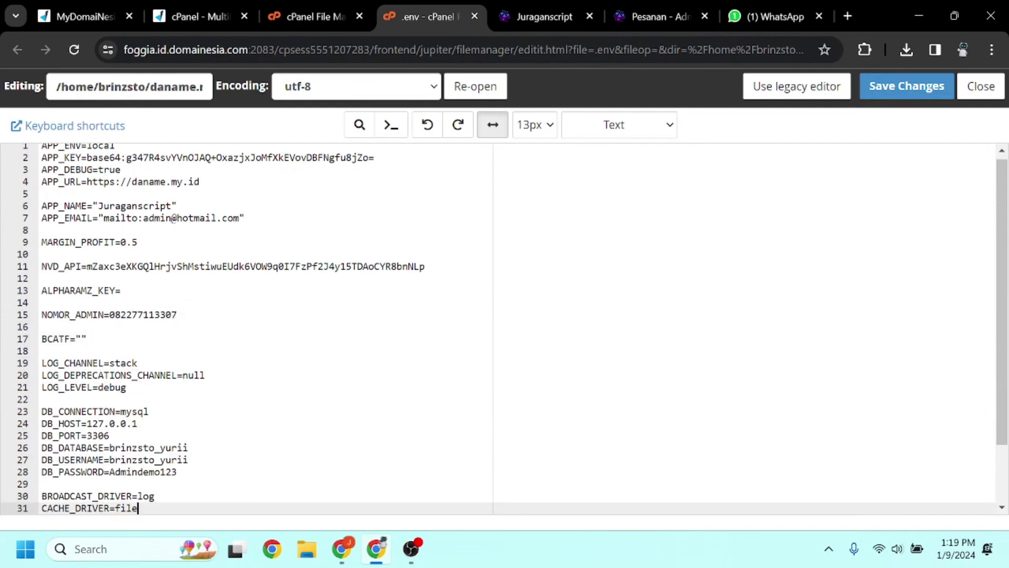
key("Down")
key("Down")
key("Down")
key("Down")
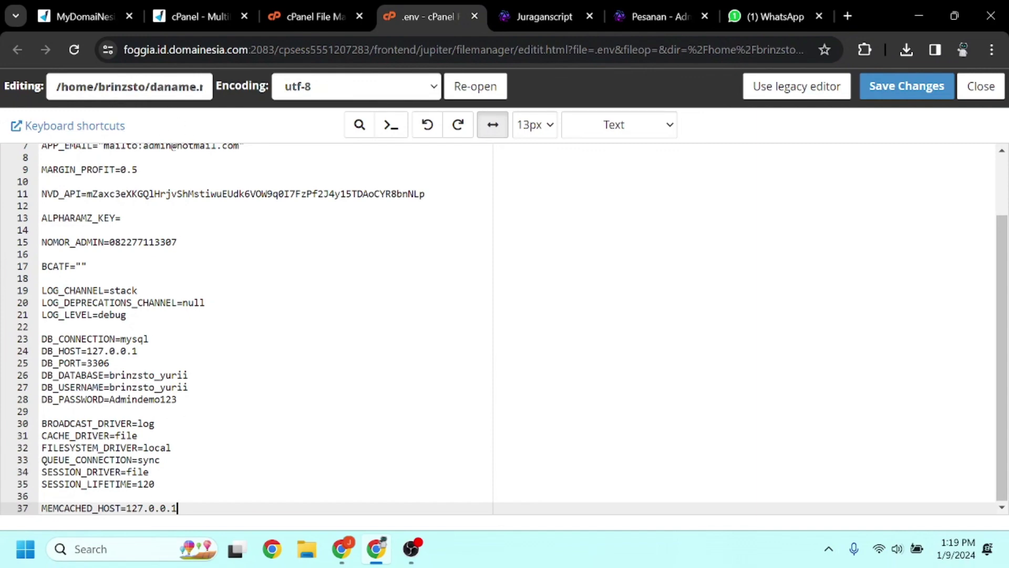
Step: Select the database username and password lines, then return to the File Manager listing
left_click(126, 375)
mouse_move(126, 375)
left_mouse_down()
mouse_move(185, 375)
mouse_move(166, 399)
left_mouse_up()
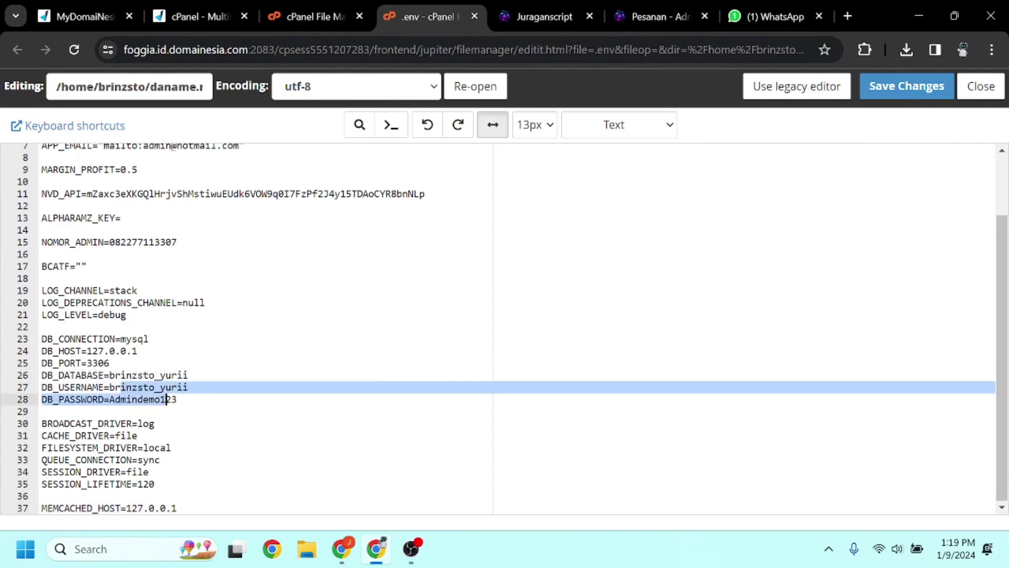
left_click(313, 15)
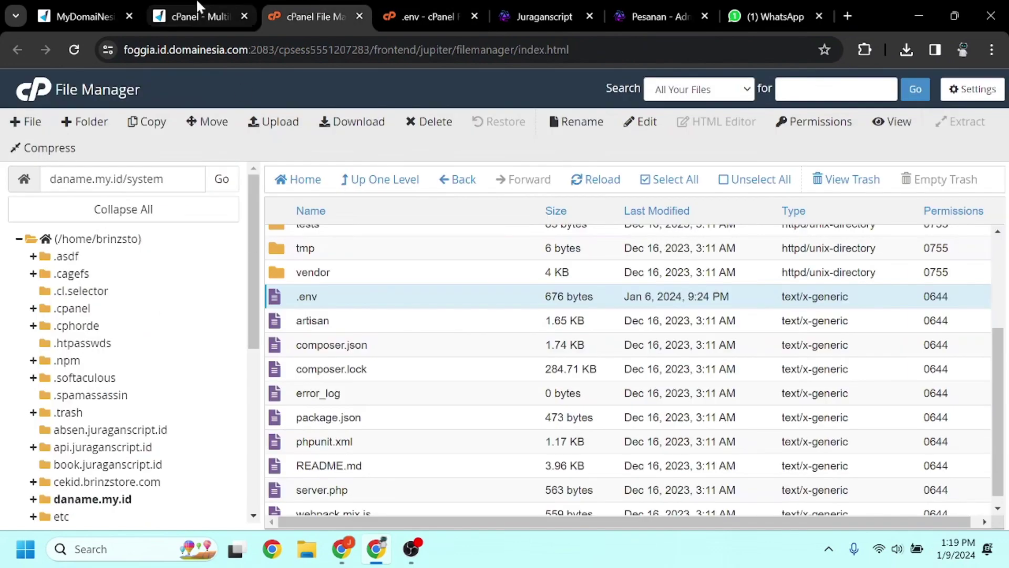
Step: Return to the cPanel Tools home page and launch phpMyAdmin from the Databases tools
left_click(200, 16)
left_click(139, 126)
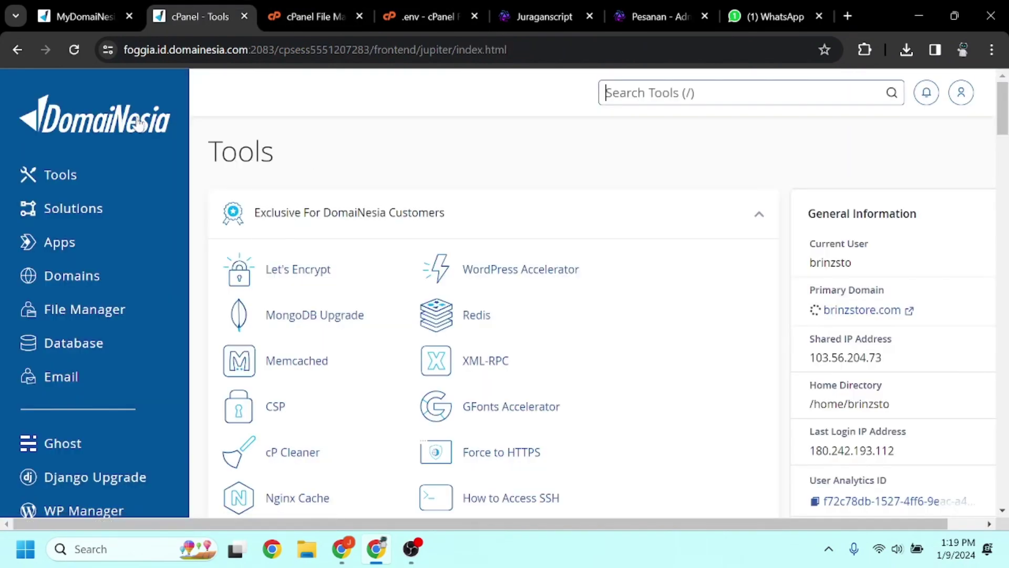
scroll(396, 360, "down", 5)
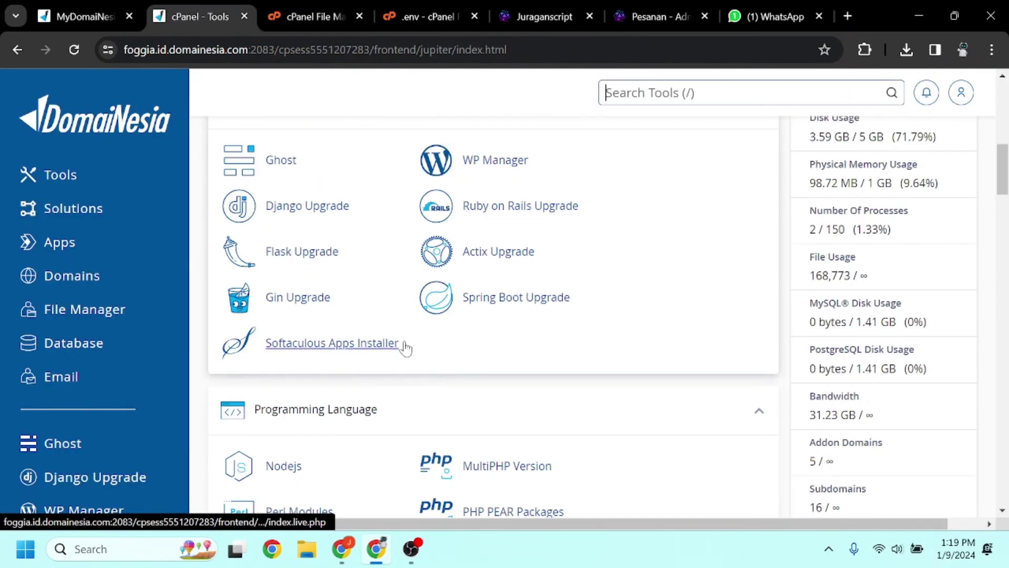
scroll(394, 354, "down", 5)
scroll(368, 336, "down", 5)
scroll(336, 342, "down", 5)
scroll(323, 362, "down", 5)
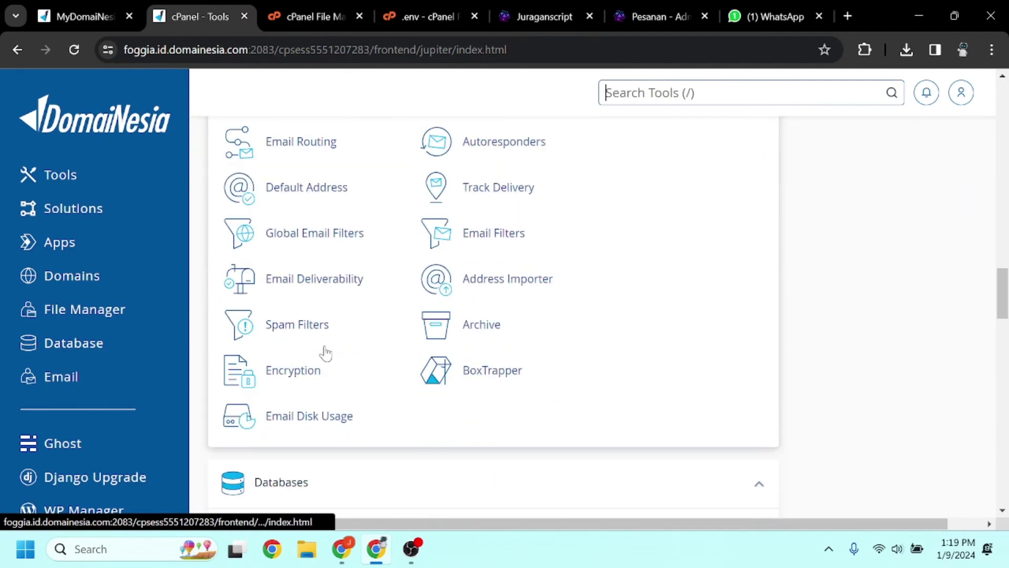
scroll(318, 373, "down", 4)
left_click(314, 379)
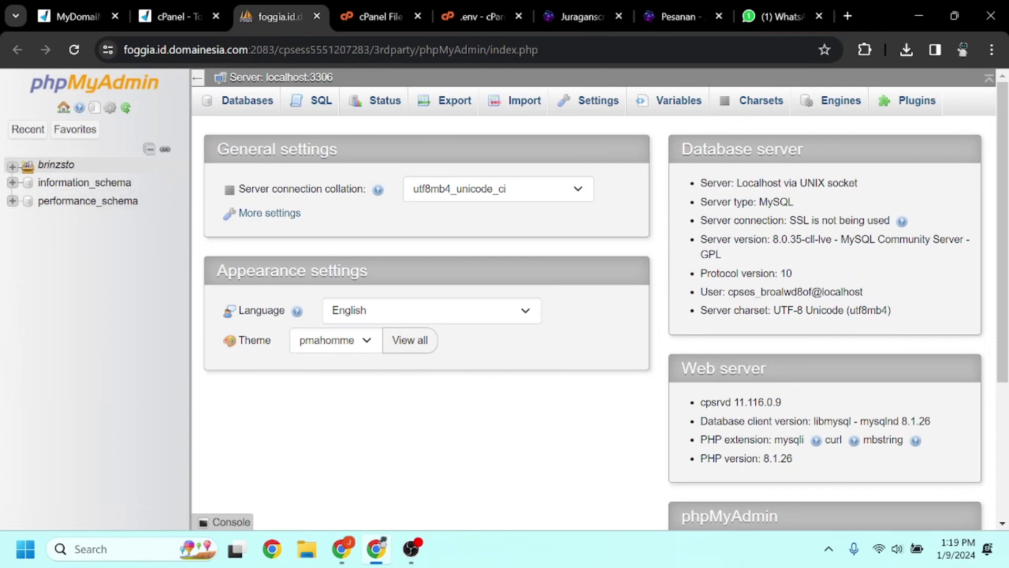
Step: Expand the account's databases in phpMyAdmin and open brinzsto_yurii to list its tables
left_click(12, 166)
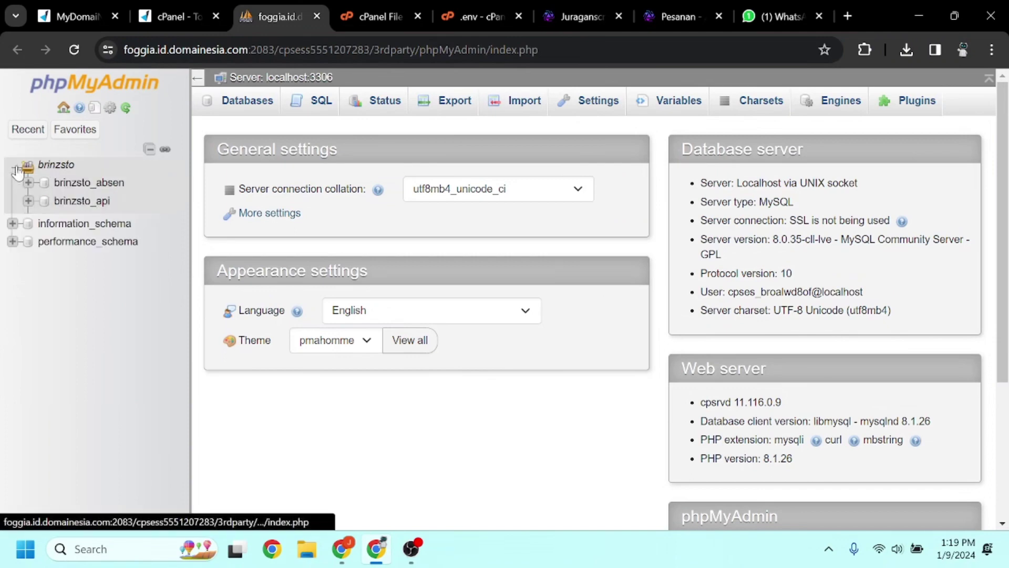
scroll(105, 415, "down", 2)
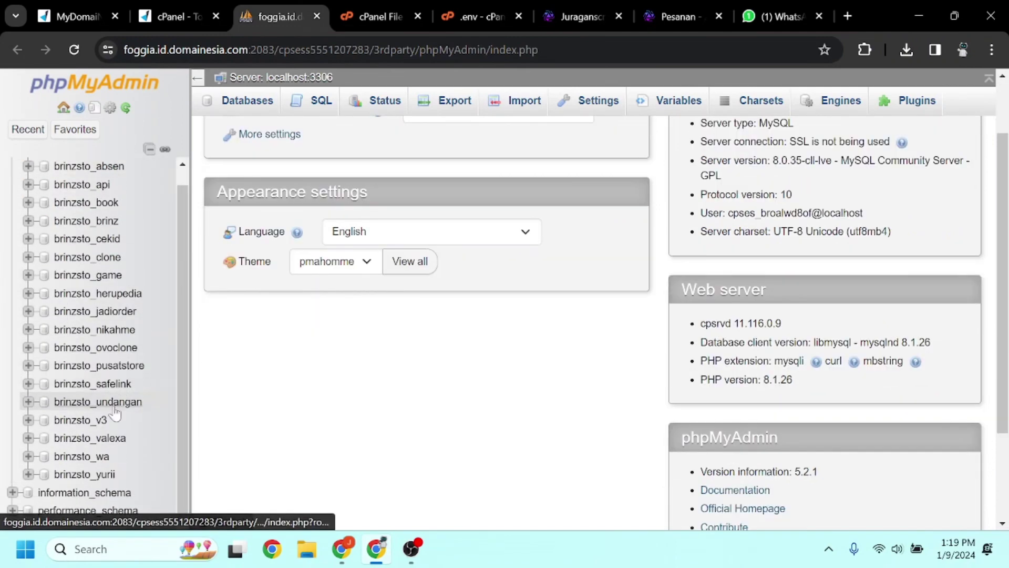
left_click(108, 475)
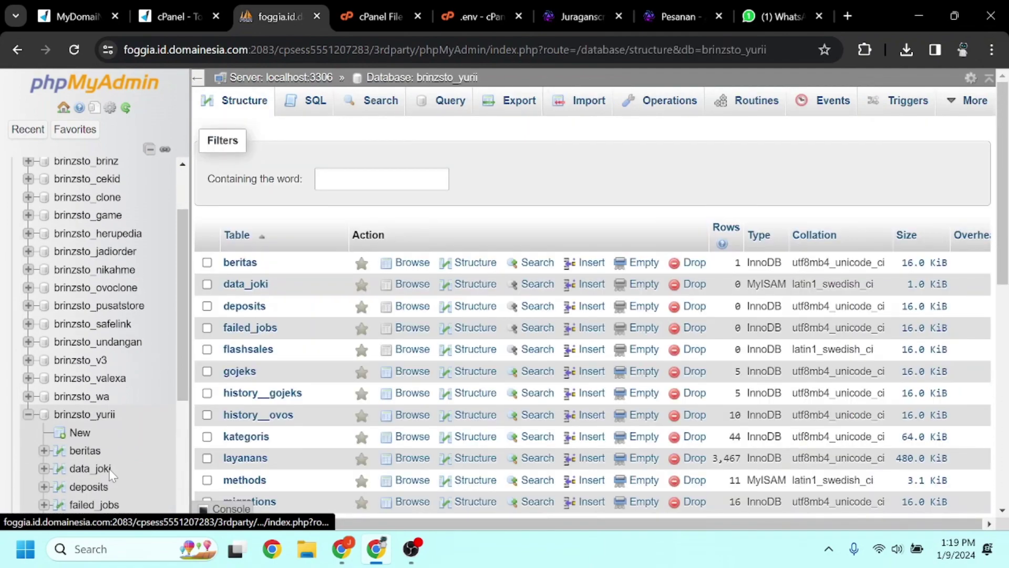
scroll(318, 399, "down", 5)
scroll(318, 400, "up", 4)
scroll(318, 399, "up", 2)
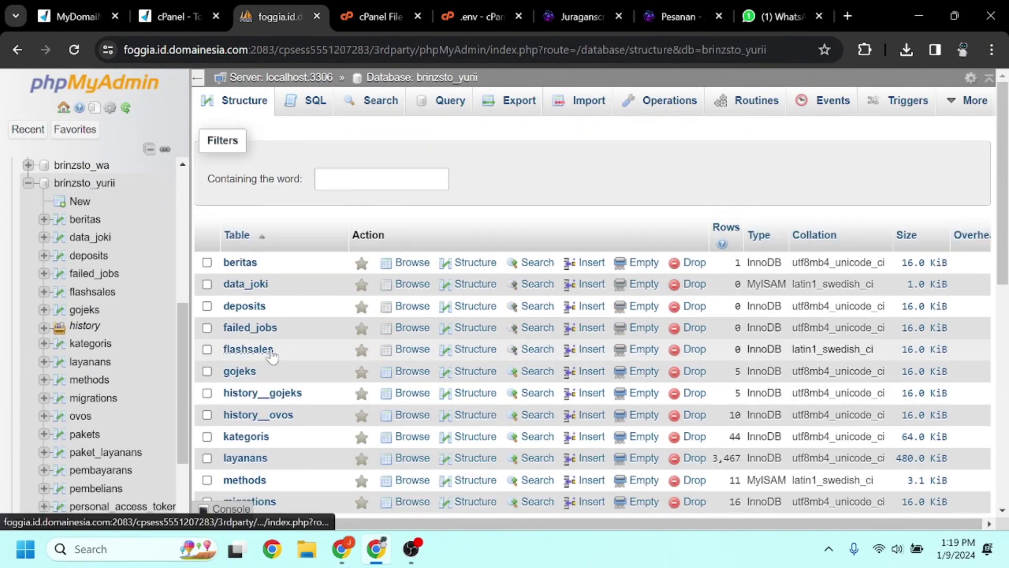
scroll(122, 344, "up", 2)
scroll(120, 318, "up", 2)
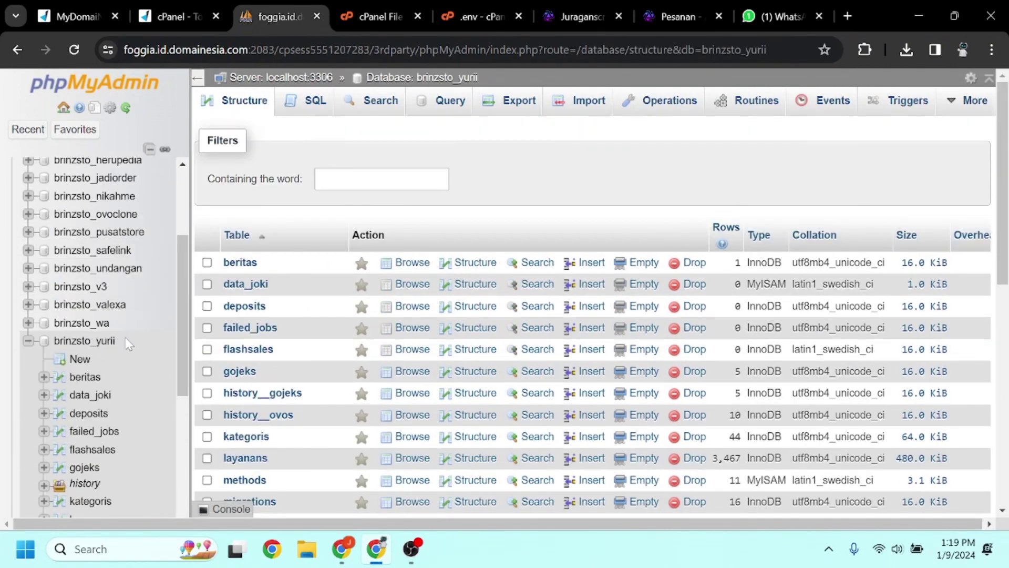
left_click_drag(128, 341, 53, 340)
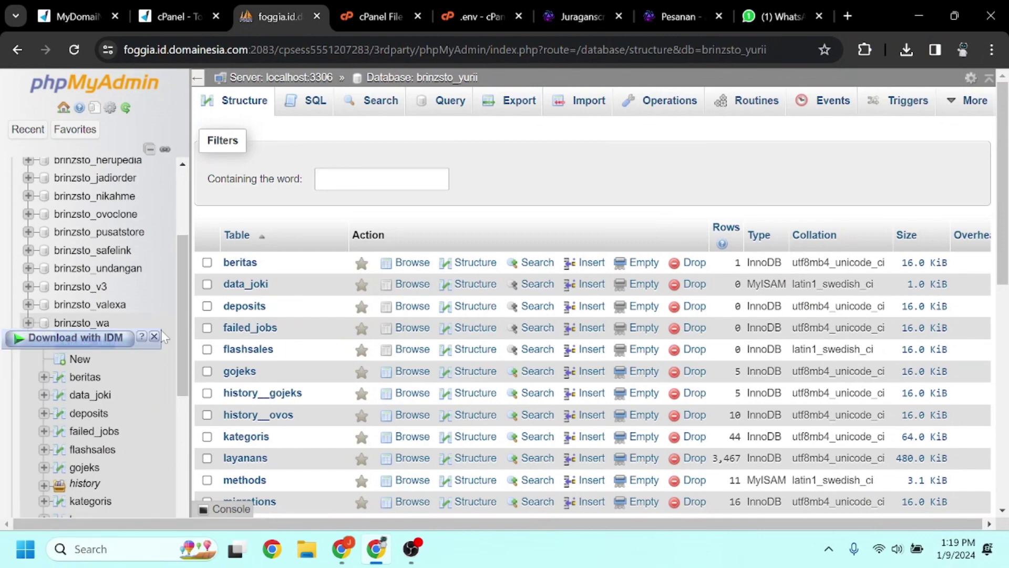
Step: Launch Notepad and write 'di copy dan di paste ke file .env' in a new note
key("super+r")
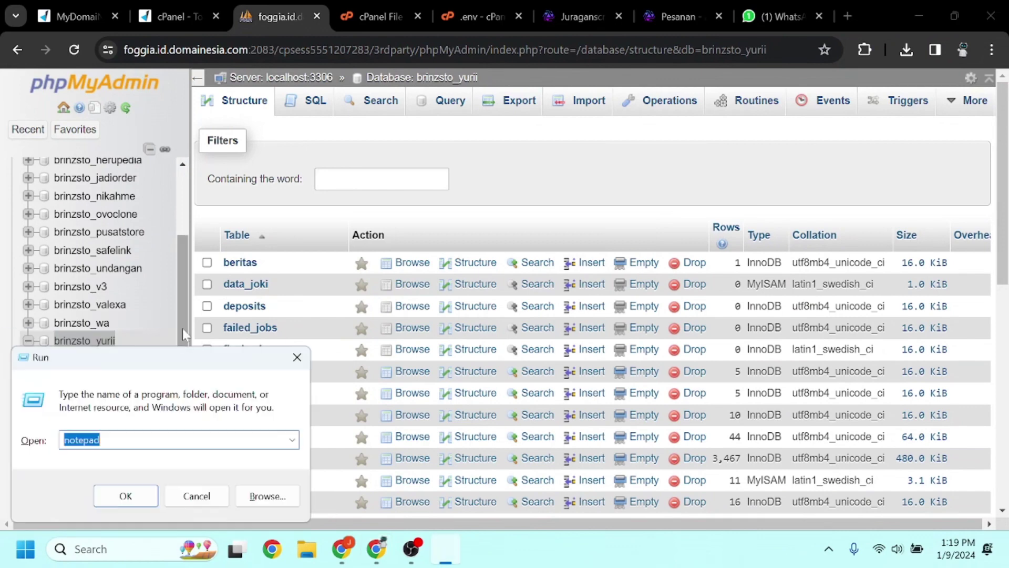
key("Return")
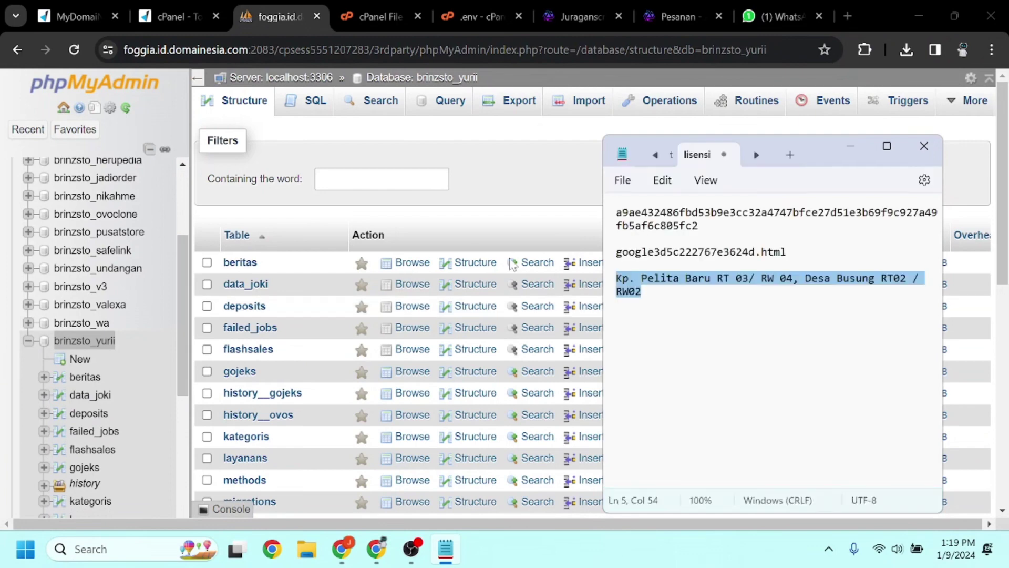
left_click(788, 161)
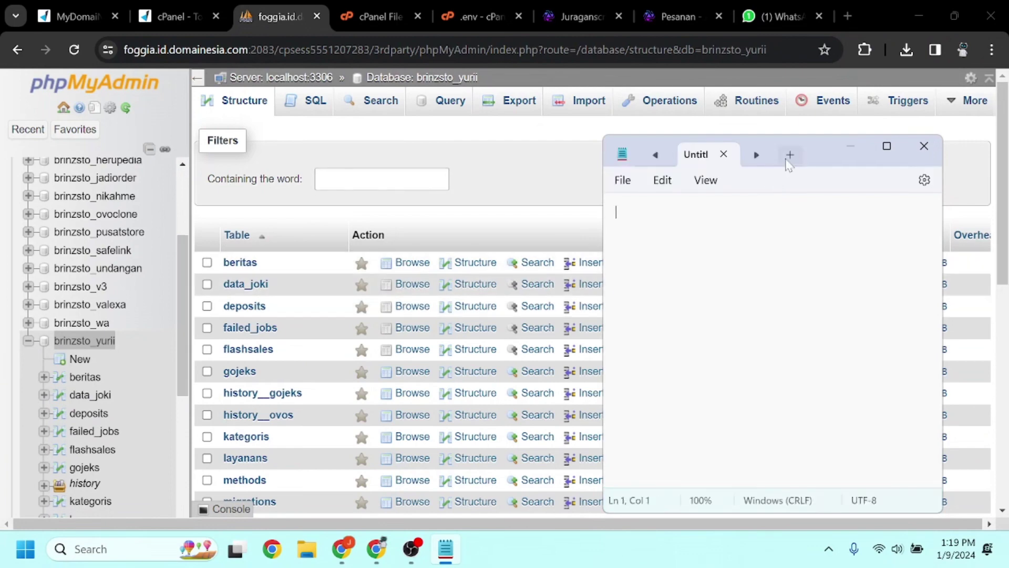
type("d")
key("BackSpace")
type("di c")
type("op")
type("dan di paste")
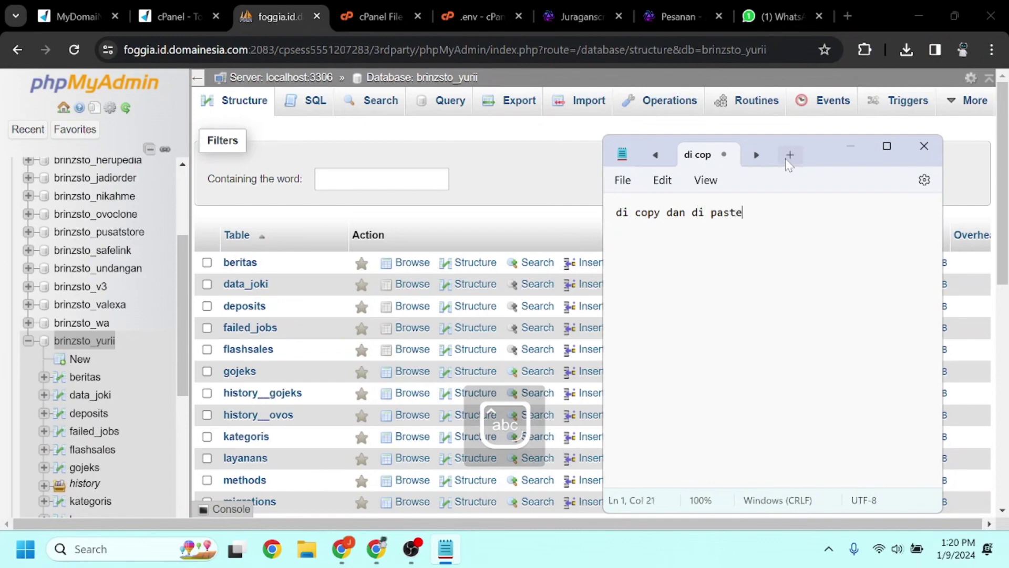
type("ke file .env")
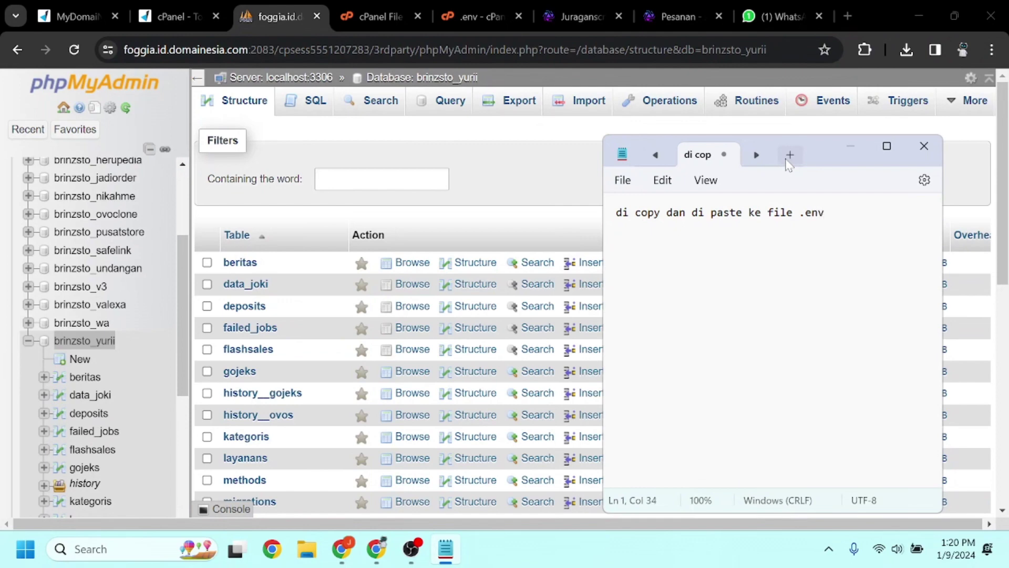
Step: Save the edited .env file, close its editor and go back to the File Manager listing
left_click(373, 6)
left_click(479, 7)
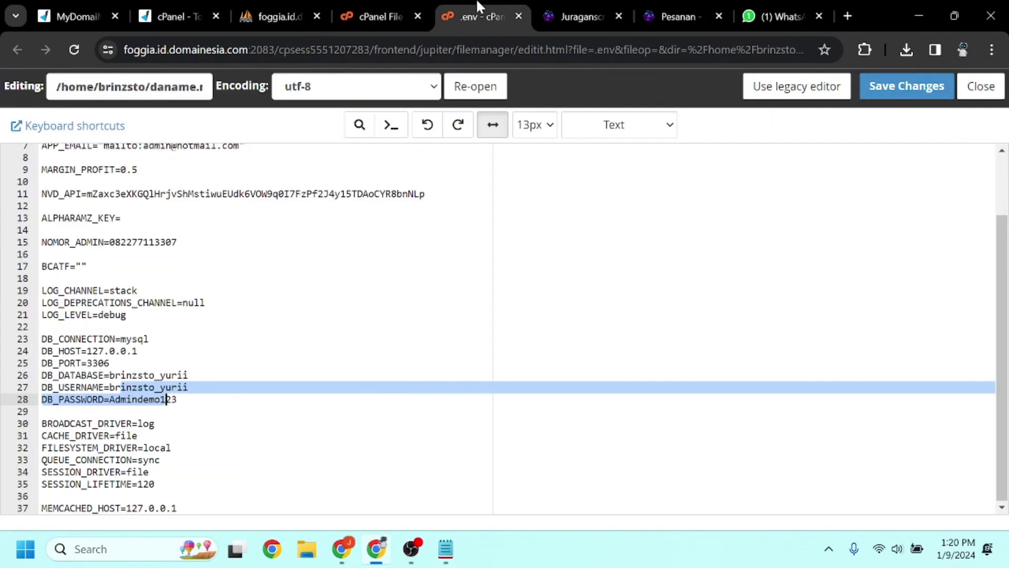
left_click(906, 83)
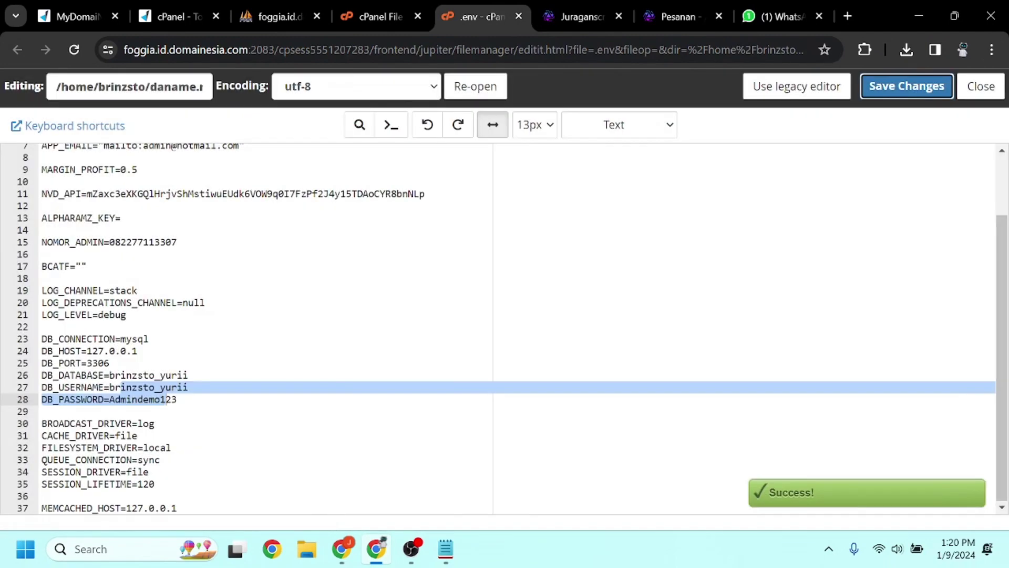
scroll(505, 326, "up", 3)
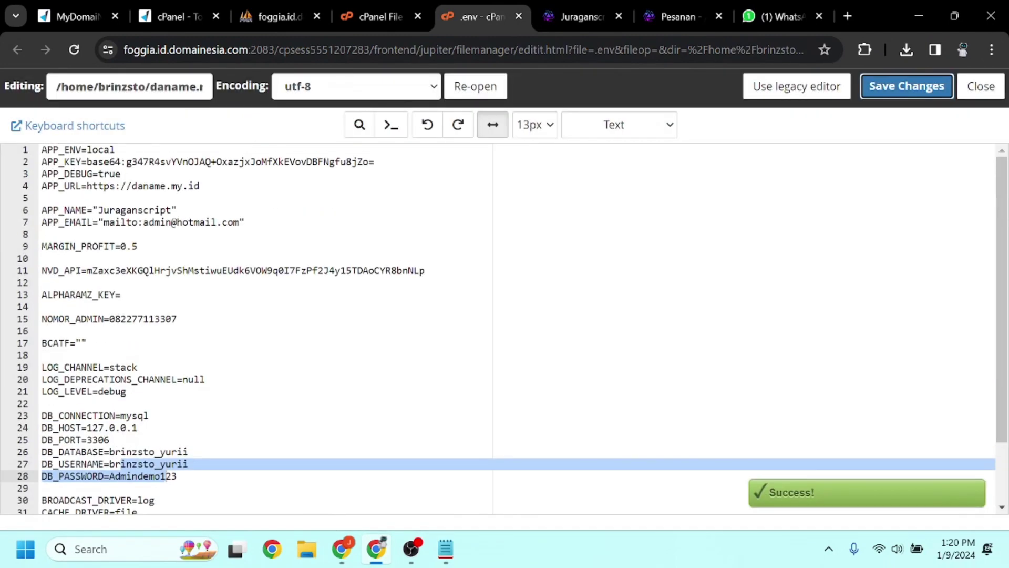
left_click(969, 87)
left_click(432, 9)
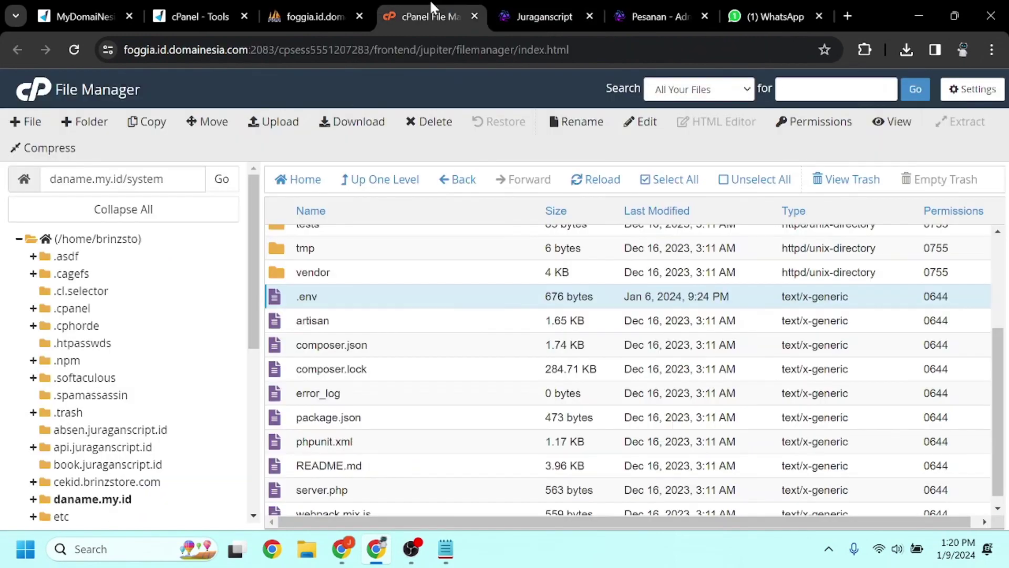
scroll(323, 304, "up", 3)
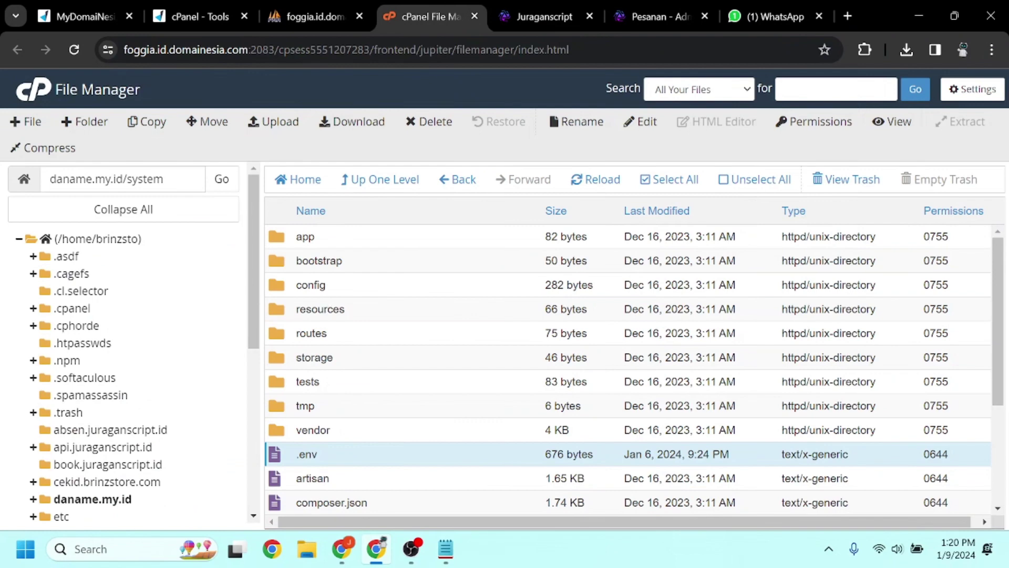
Step: Open daname.my.id in a new tab and scroll through the storefront homepage
left_click(847, 16)
type("jura")
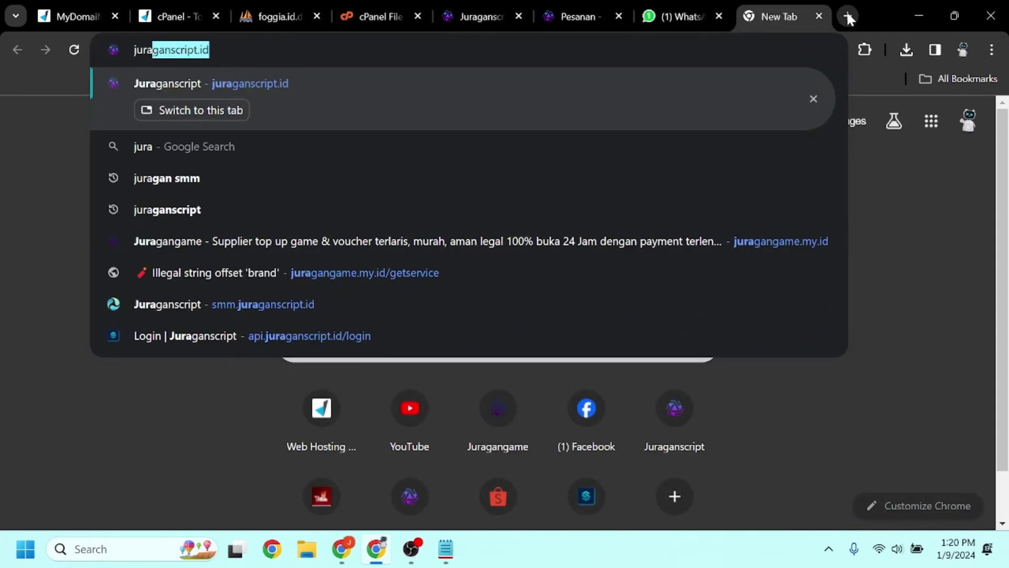
type("gan")
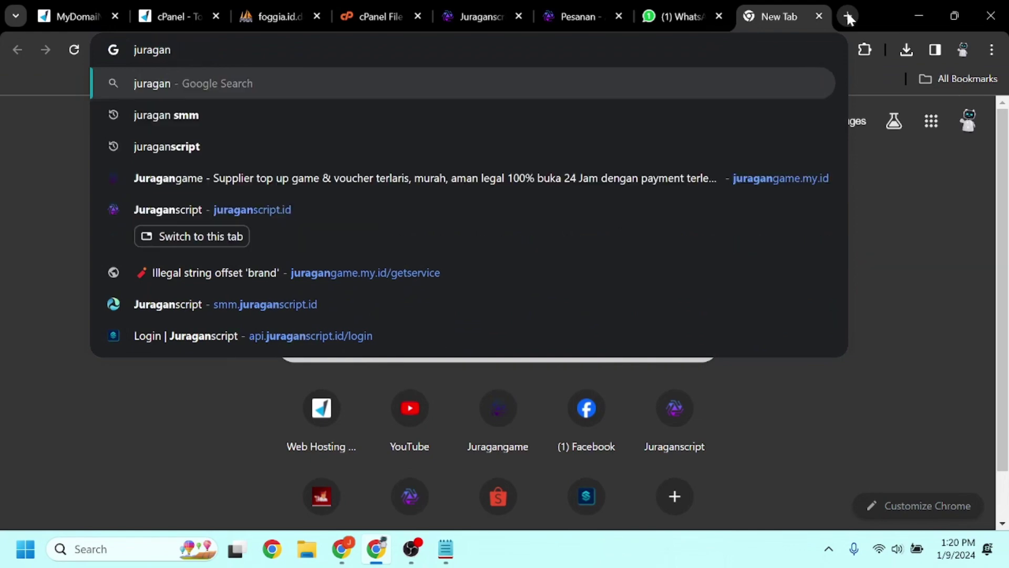
key("BackSpace")
key("BackSpace")
key("BackSpace")
key("BackSpace")
type("da")
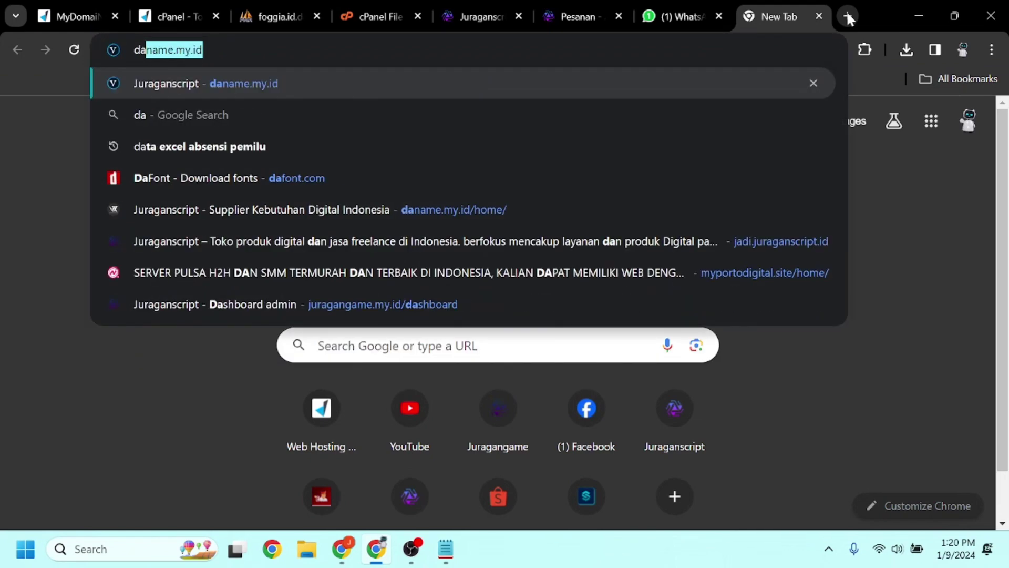
type("n")
key("Return")
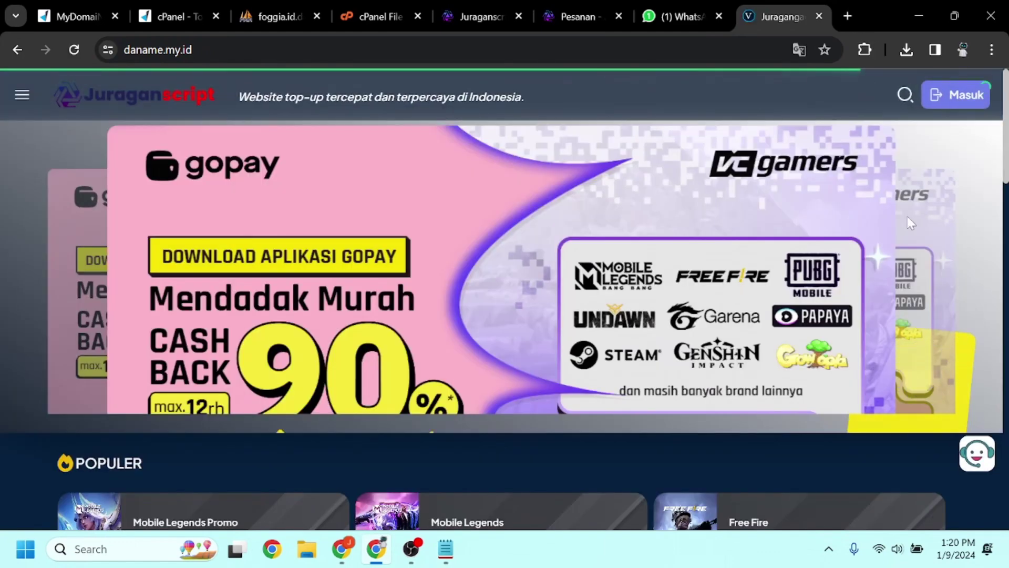
scroll(839, 151, "down", 1)
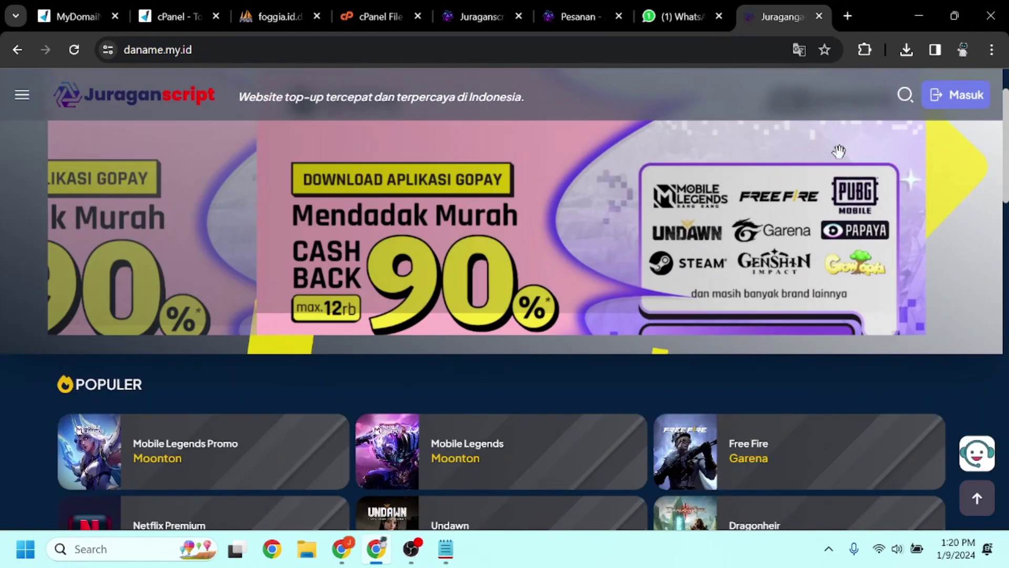
scroll(838, 152, "down", 4)
scroll(840, 152, "down", 4)
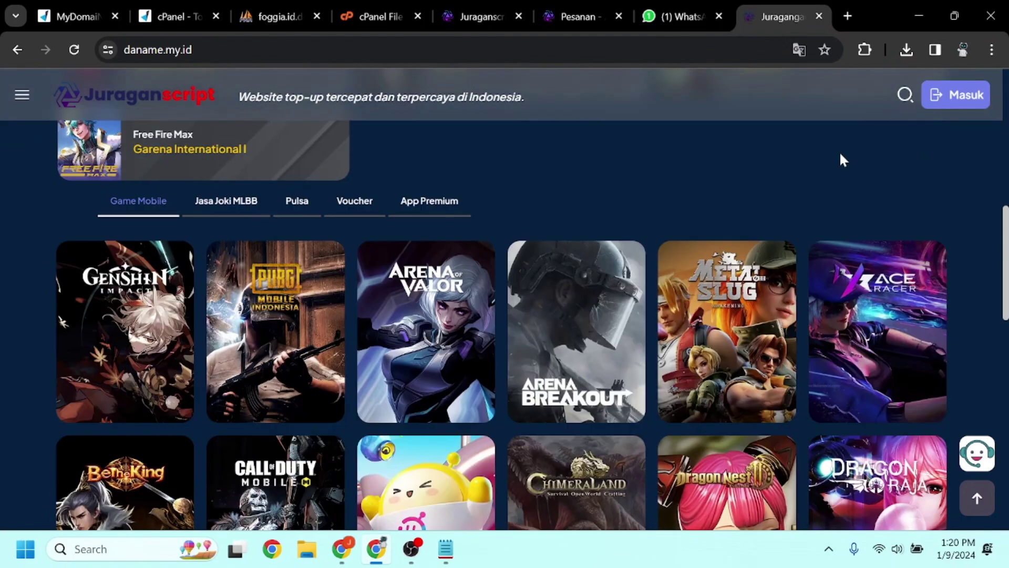
scroll(840, 158, "down", 3)
scroll(840, 158, "down", 4)
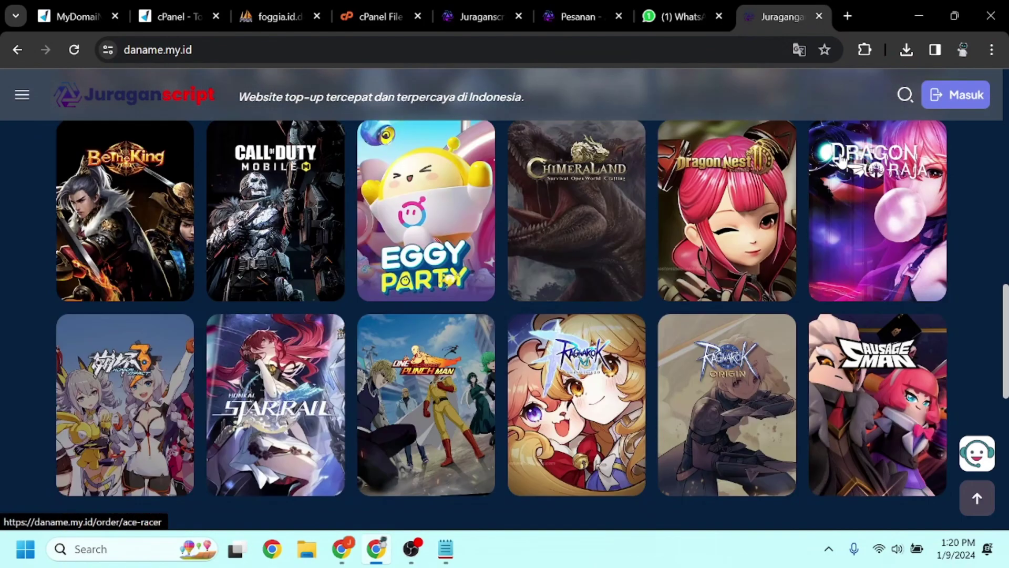
scroll(839, 160, "down", 4)
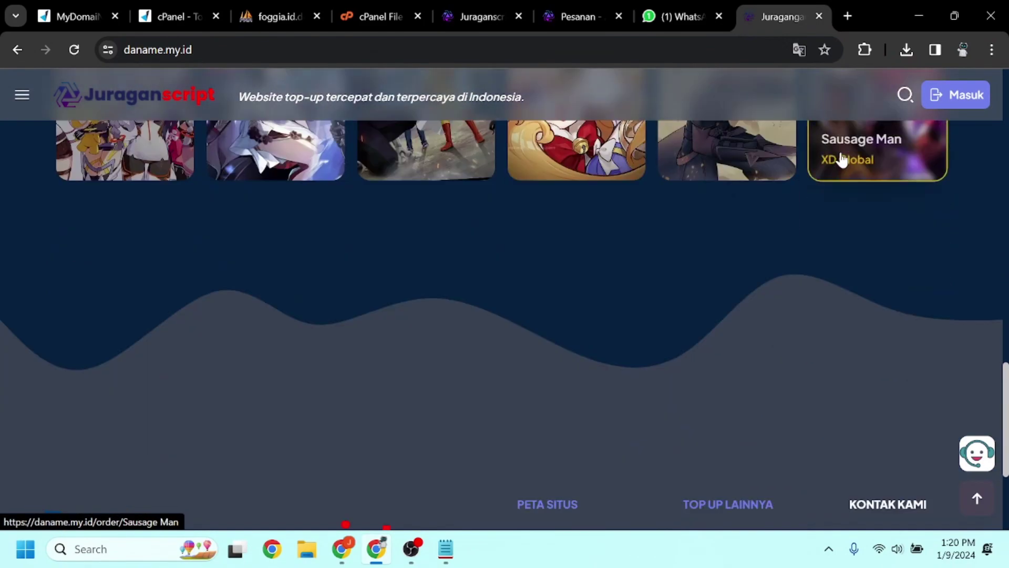
scroll(841, 158, "down", 3)
scroll(840, 157, "down", 2)
scroll(840, 158, "up", 4)
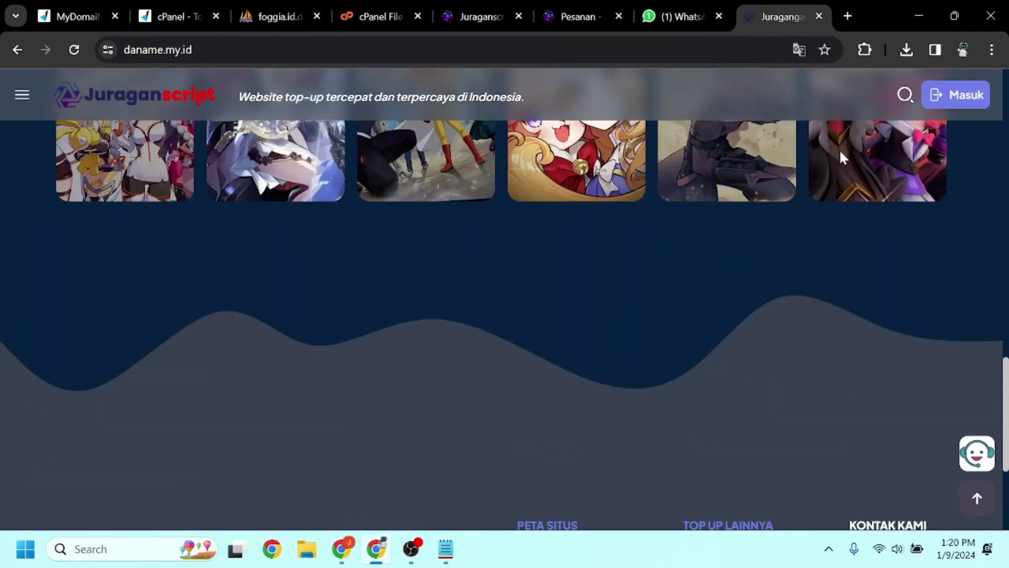
scroll(839, 157, "up", 5)
scroll(625, 180, "up", 5)
scroll(627, 192, "up", 3)
scroll(522, 293, "down", 3)
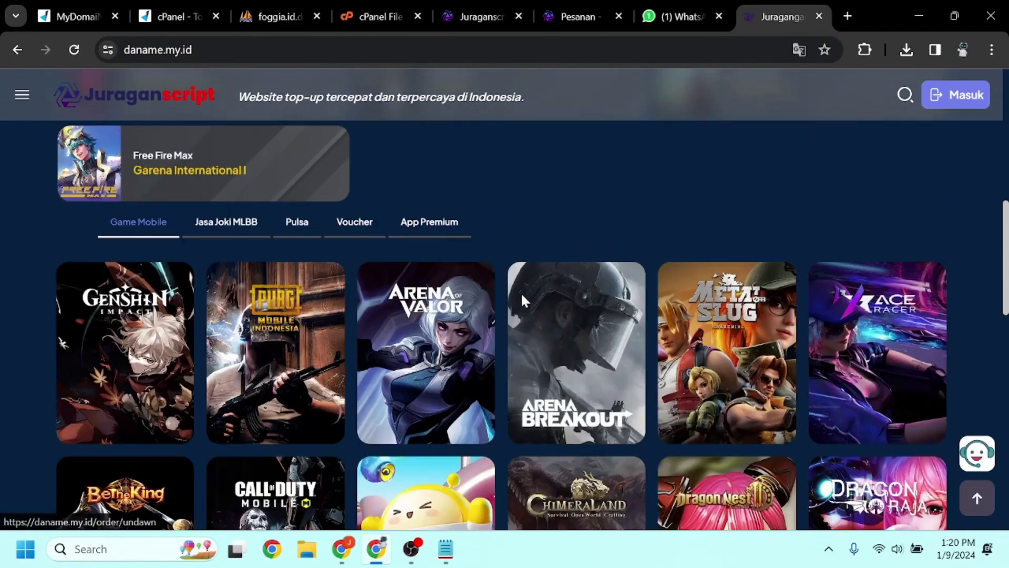
scroll(284, 273, "down", 2)
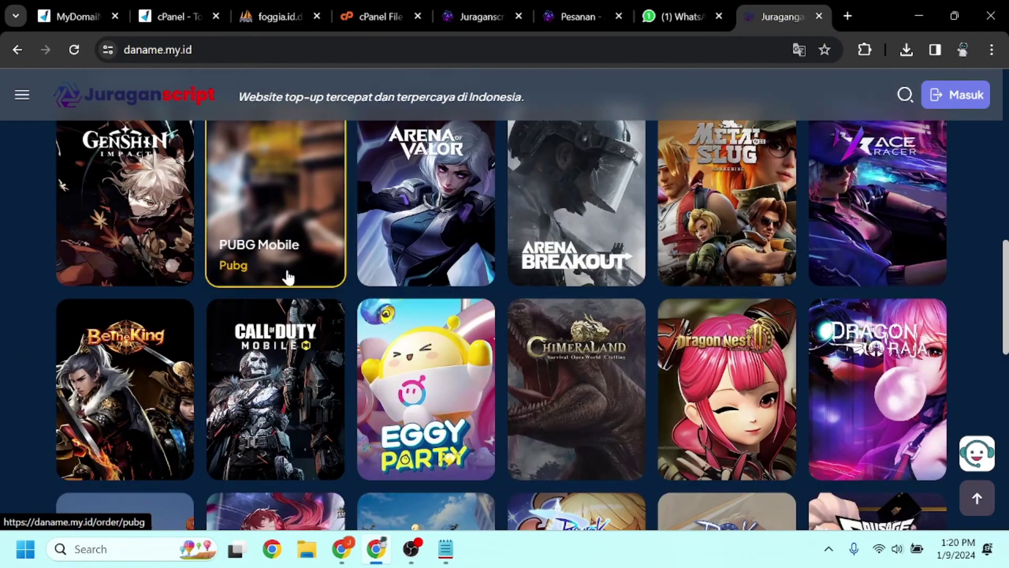
scroll(248, 245, "up", 4)
scroll(248, 245, "up", 4)
Step: View the Mobile Legends Promo order page, then return home via the Juraganscript logo
left_click(166, 237)
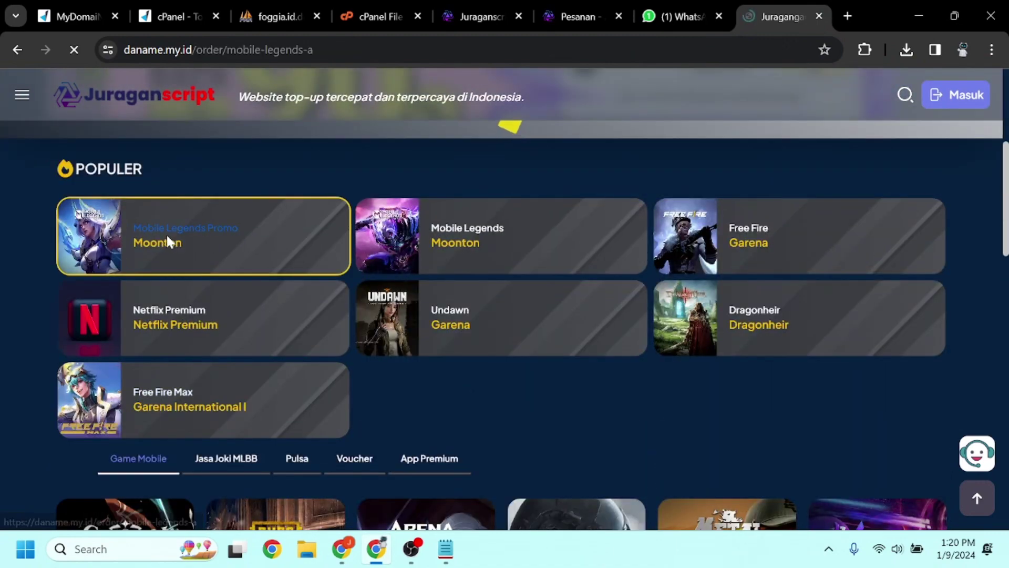
scroll(170, 241, "down", 4)
scroll(408, 263, "down", 3)
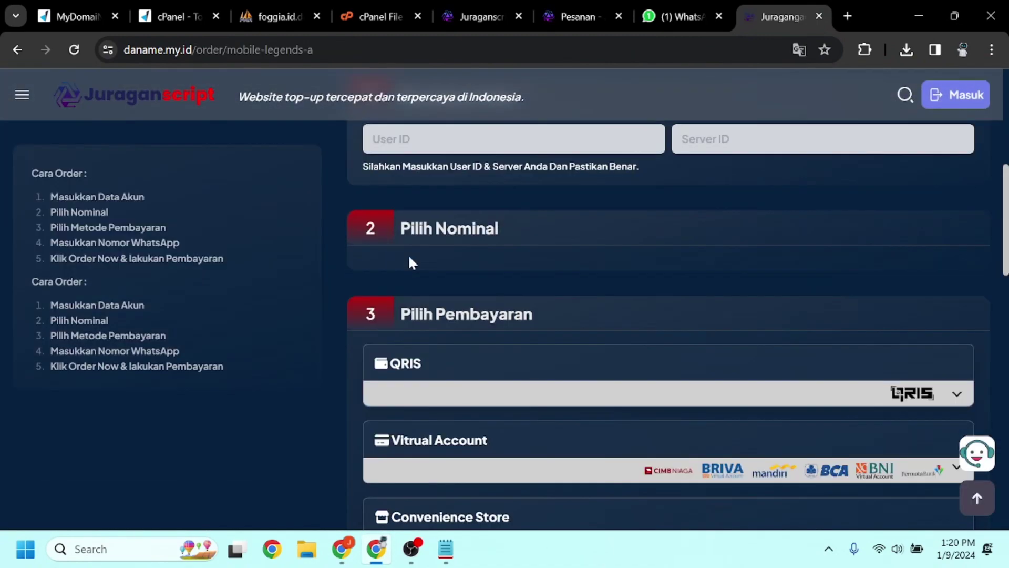
scroll(408, 262, "up", 3)
scroll(415, 252, "up", 4)
scroll(417, 251, "down", 3)
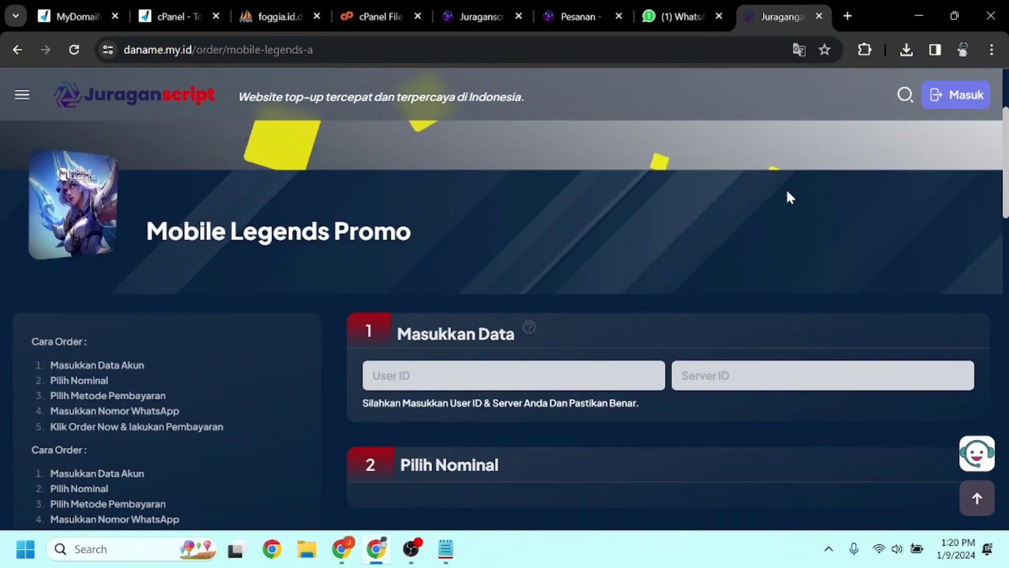
scroll(875, 131, "up", 2)
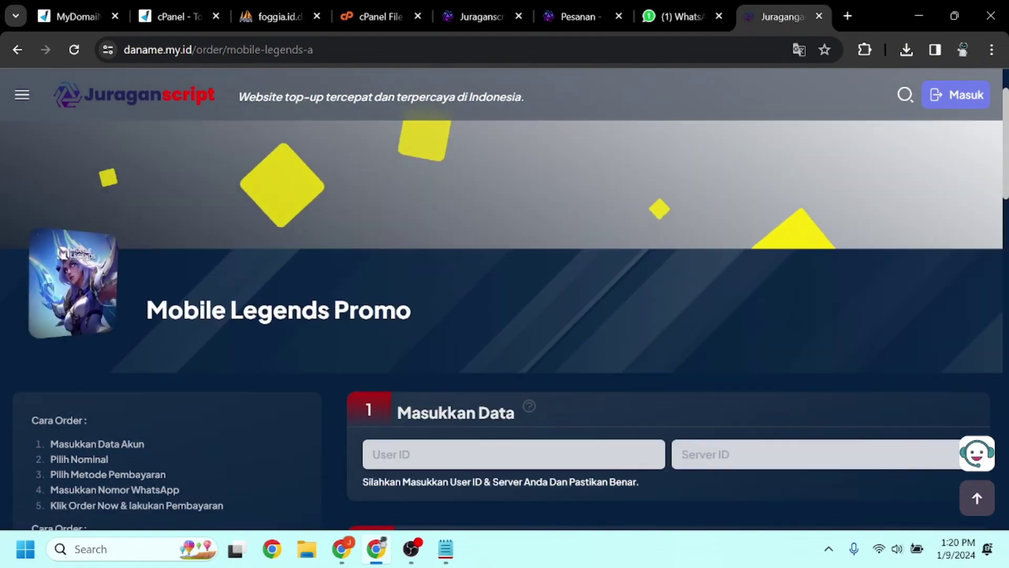
left_click(155, 90)
scroll(457, 202, "down", 4)
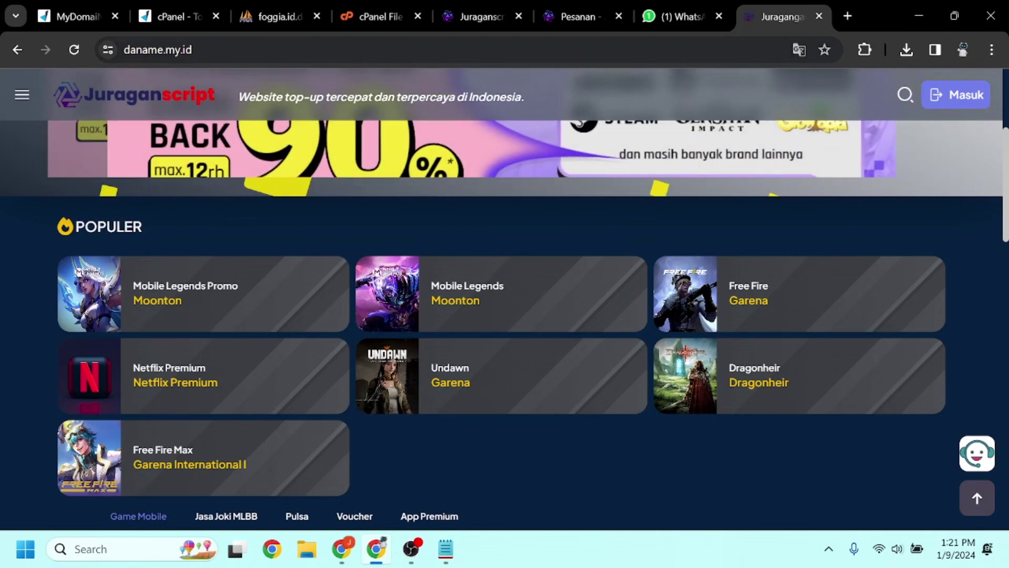
Step: Load juragangame.my.id and open its Mobile Legends order page
key("ctrl+l")
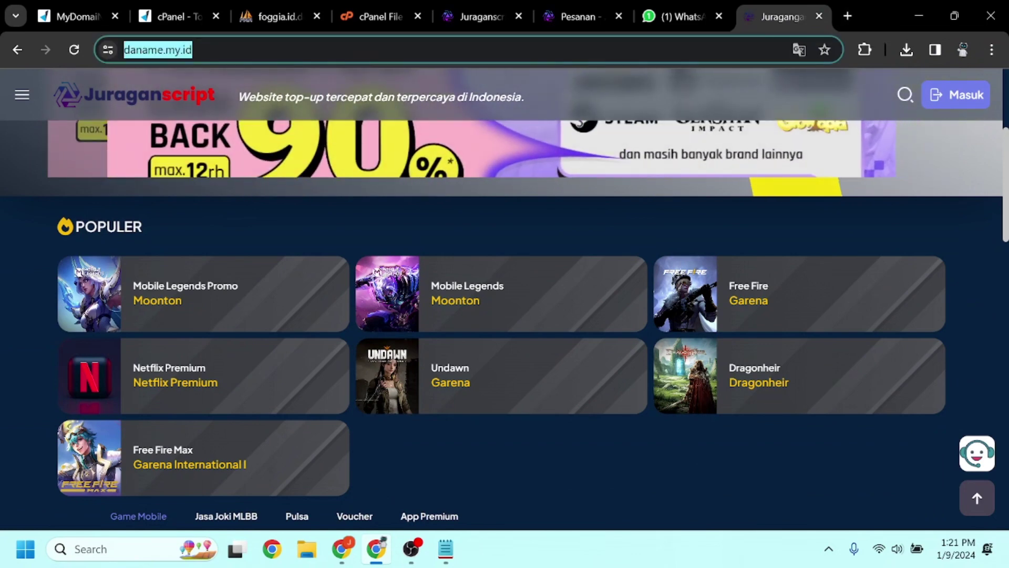
type("juragan")
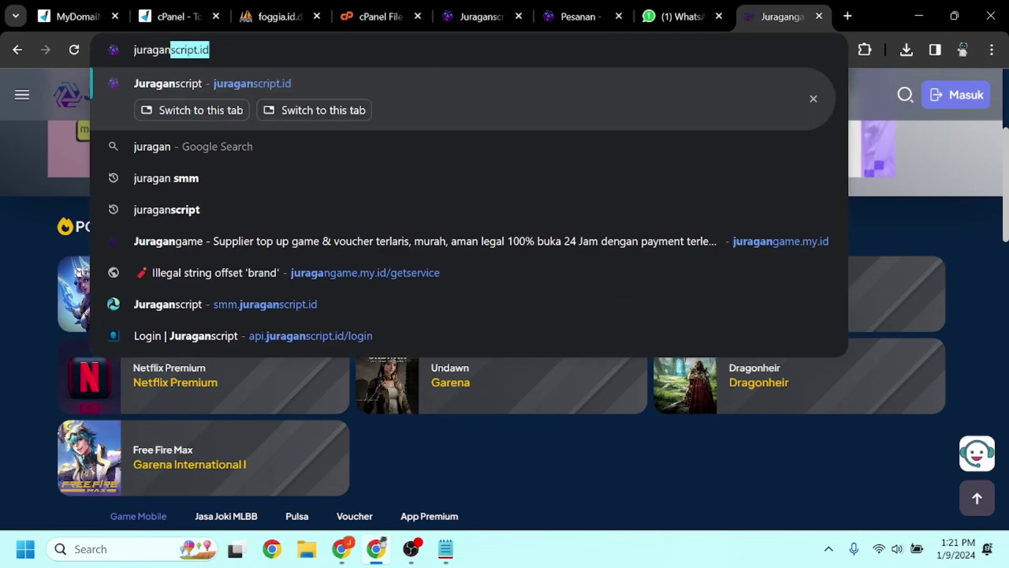
type("game")
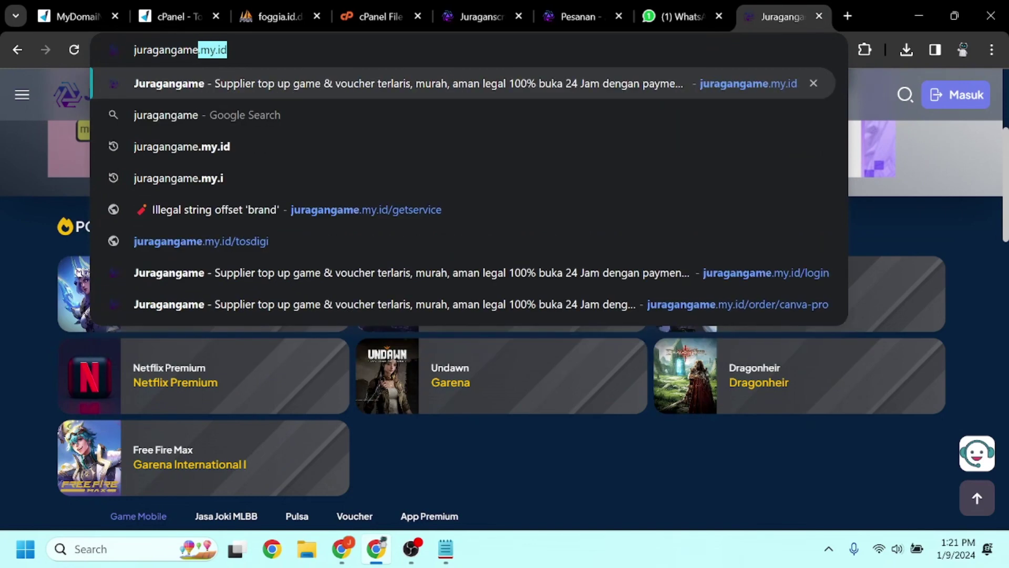
key("Return")
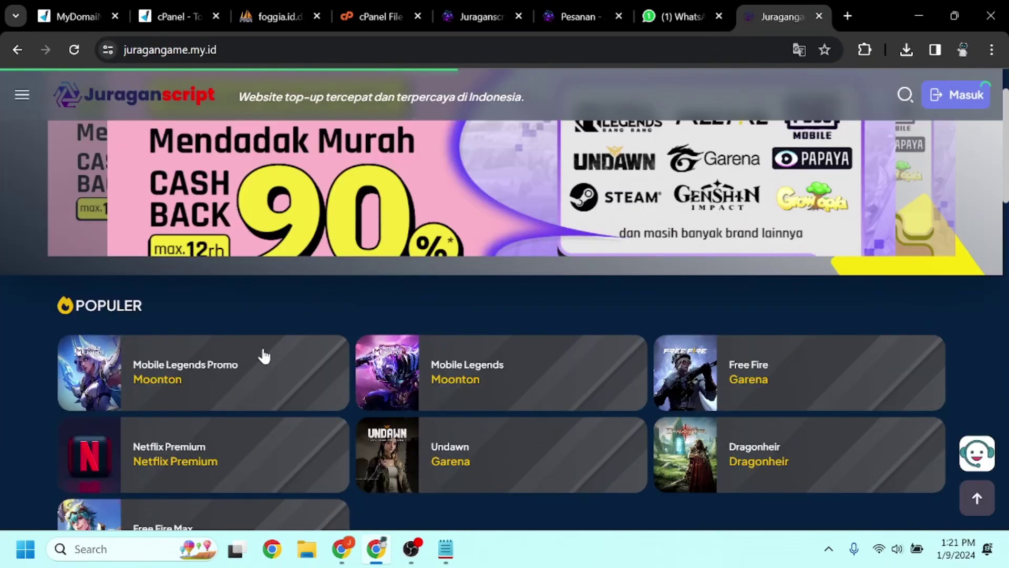
left_click(260, 357)
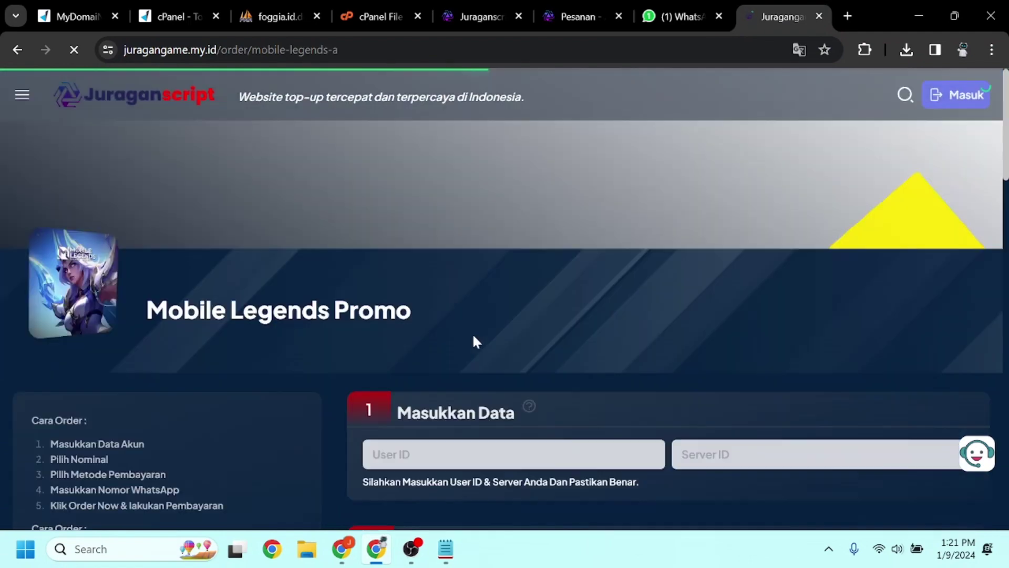
scroll(475, 341, "down", 3)
left_click(415, 296)
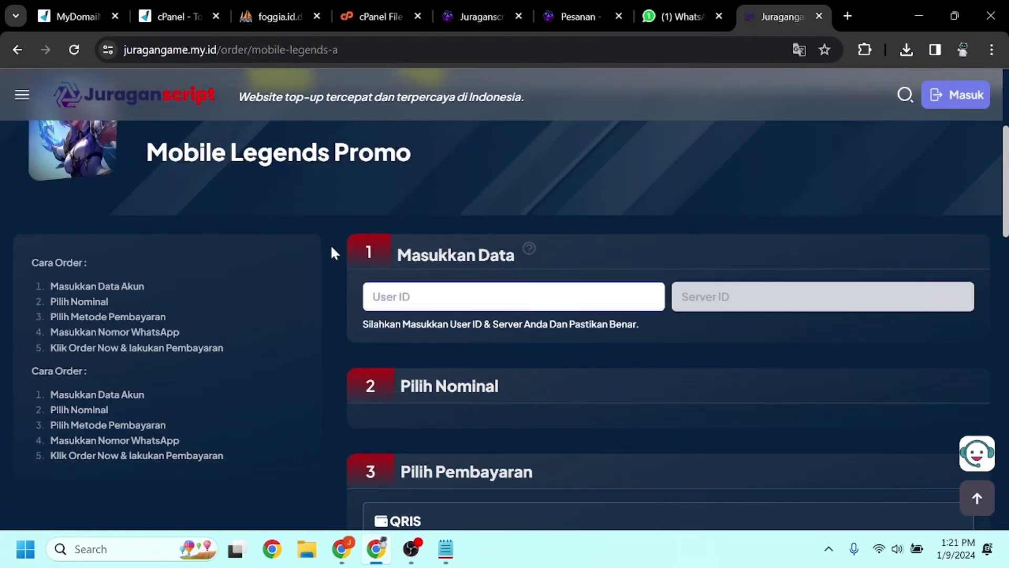
scroll(278, 217, "up", 3)
left_click(108, 98)
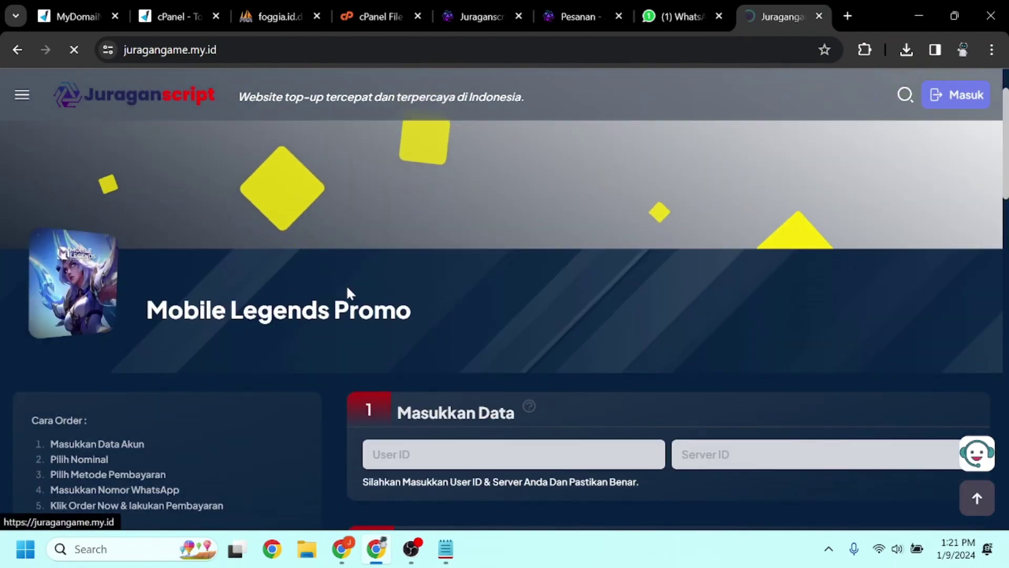
left_click(437, 286)
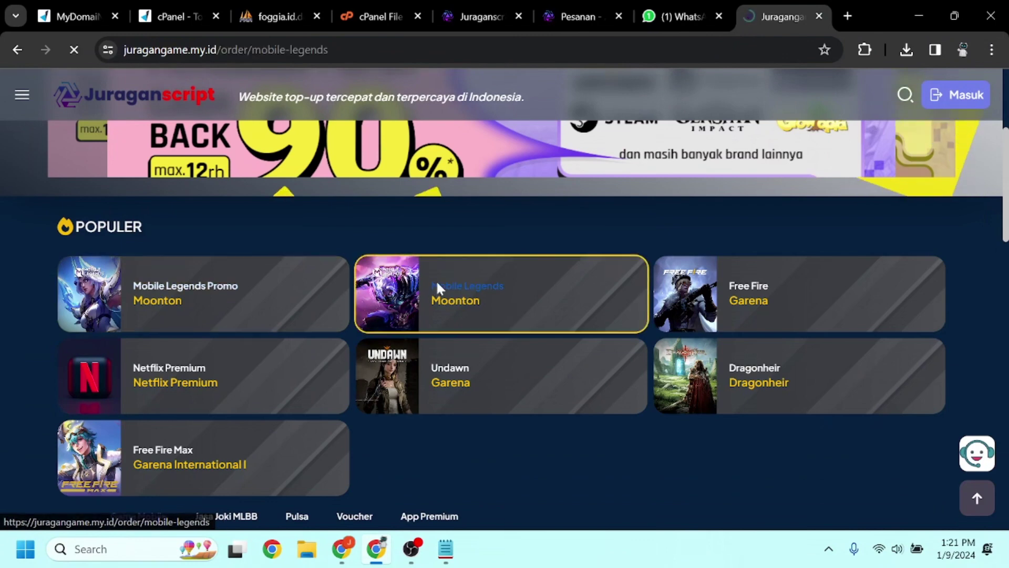
scroll(452, 291, "down", 6)
scroll(476, 270, "up", 2)
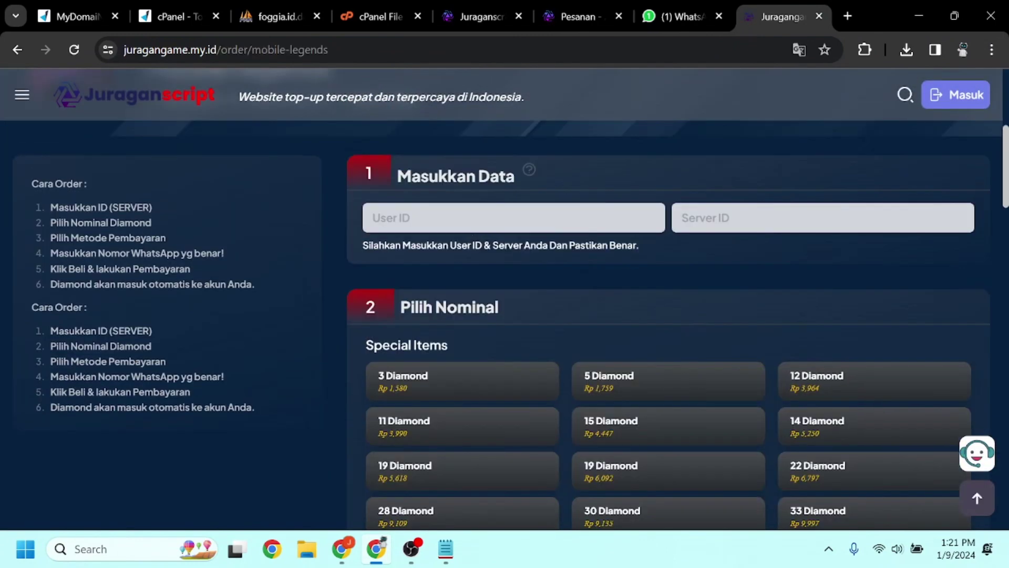
Step: Enter the player's User ID and Server ID and choose the 30 Diamond package
left_click(514, 218)
type("80600437")
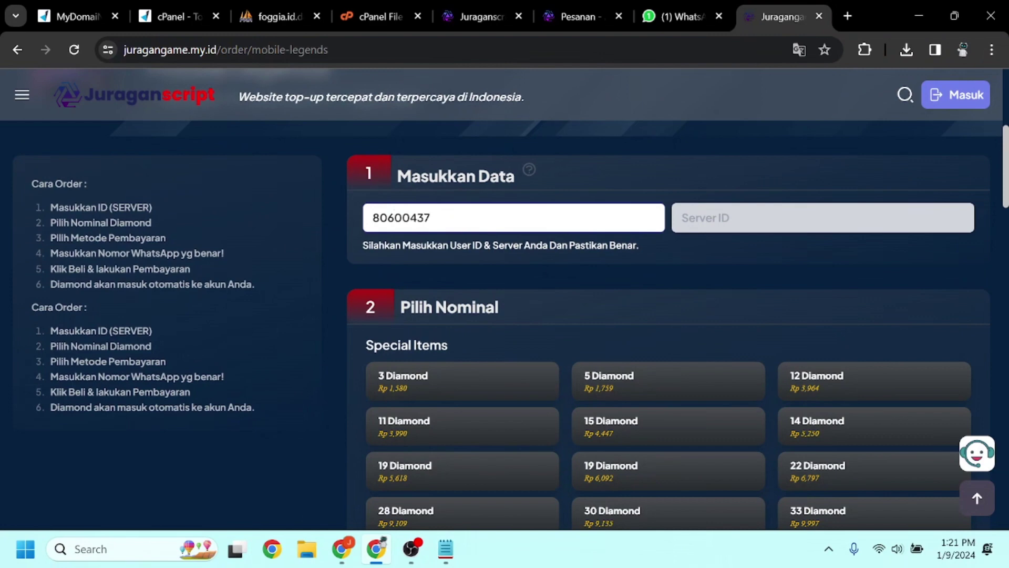
left_click(822, 218)
type("2148")
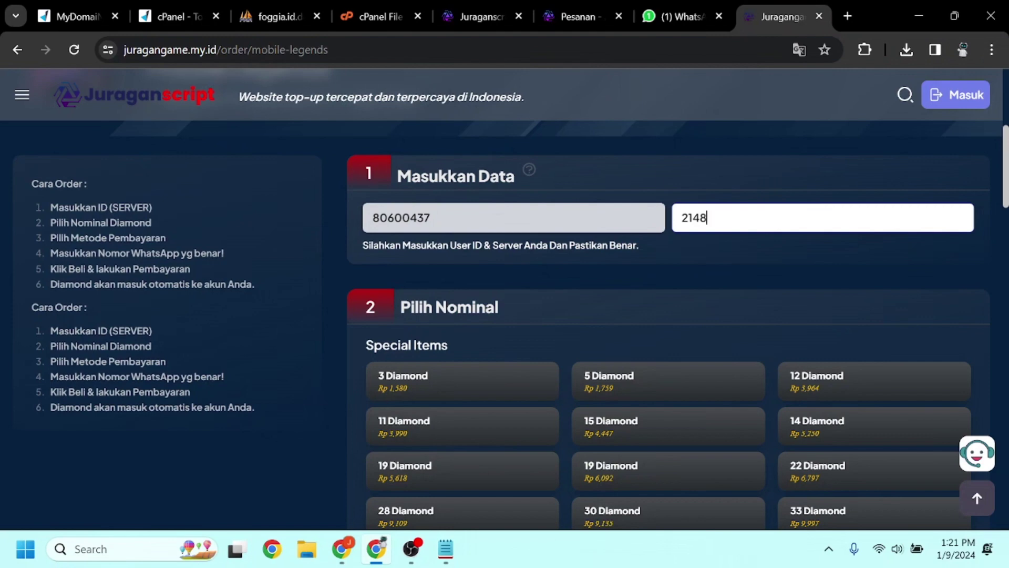
scroll(494, 302, "down", 3)
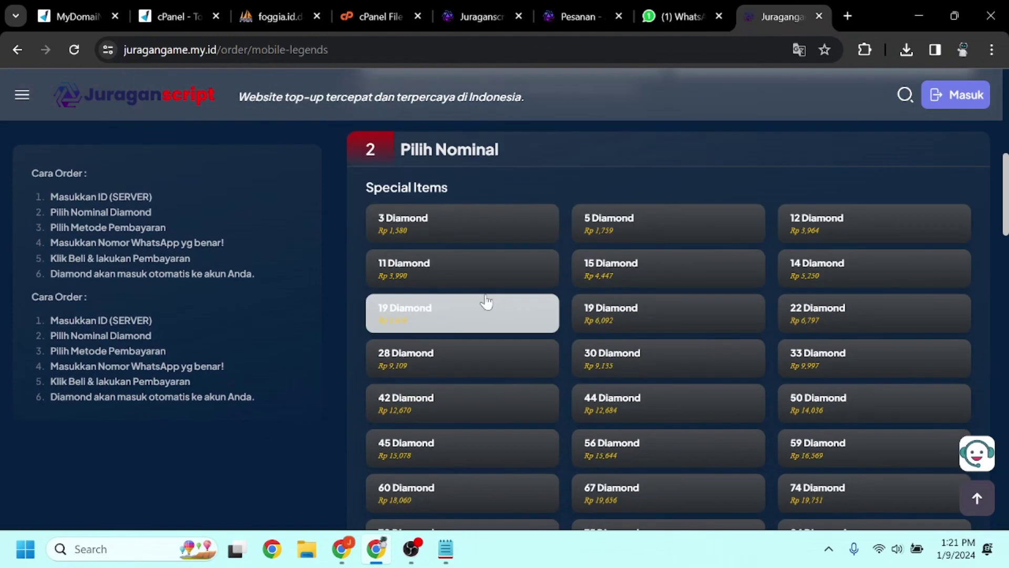
left_click(680, 357)
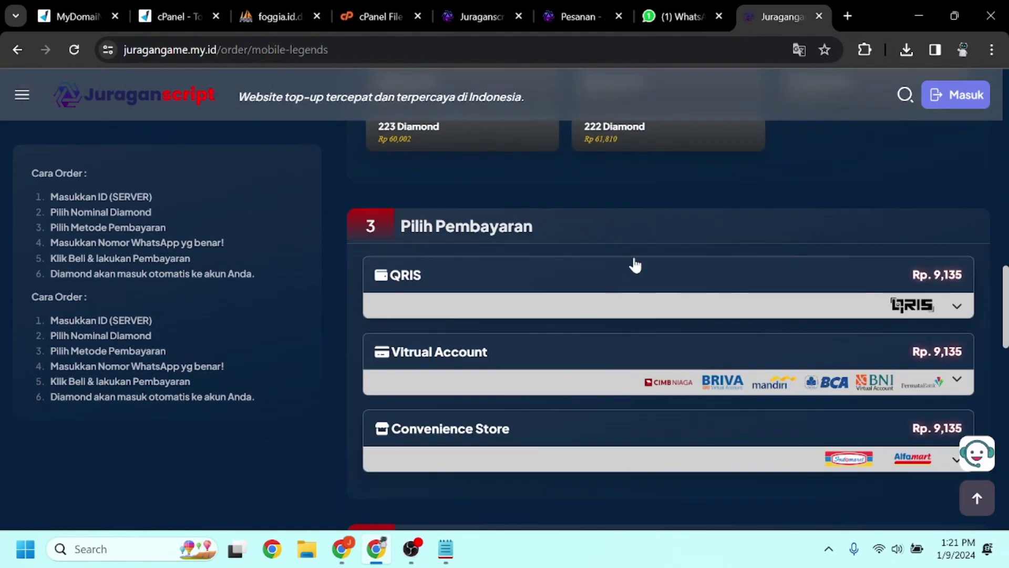
Step: Select QRIS payment, fill in the WhatsApp number and pass the reCAPTCHA check
left_click(637, 275)
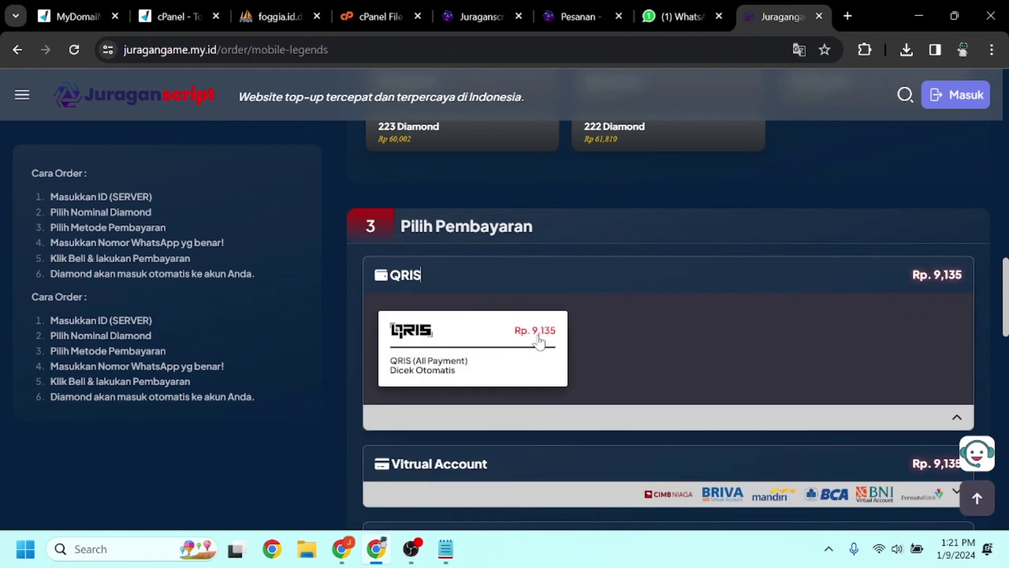
scroll(539, 342, "down", 3)
scroll(538, 341, "down", 2)
scroll(852, 317, "down", 3)
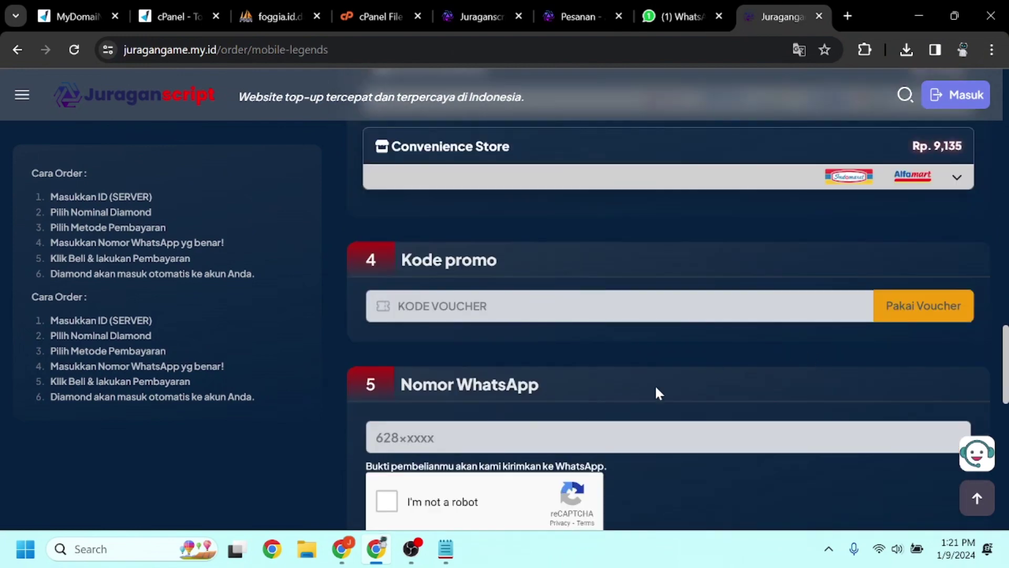
left_click(668, 438)
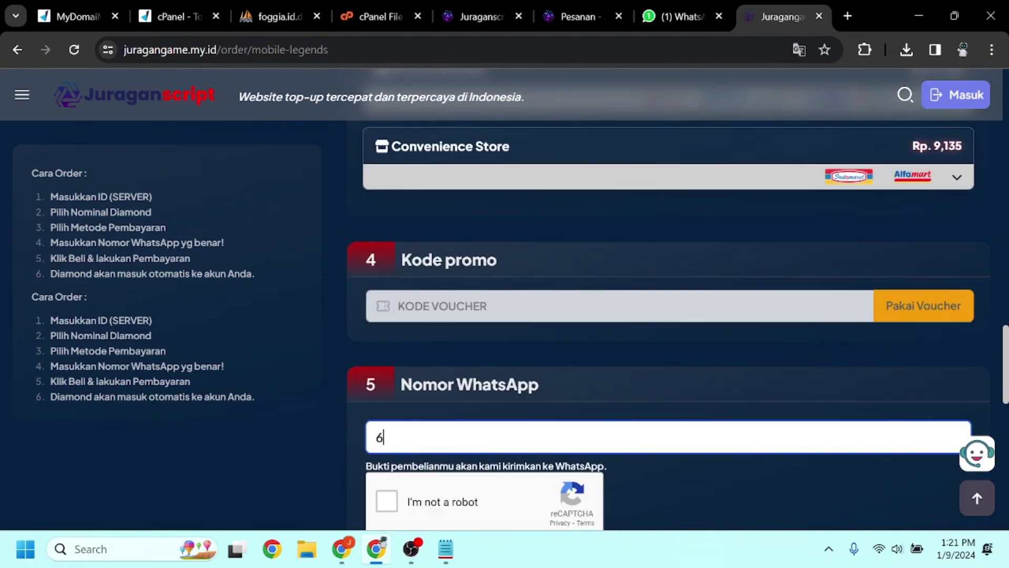
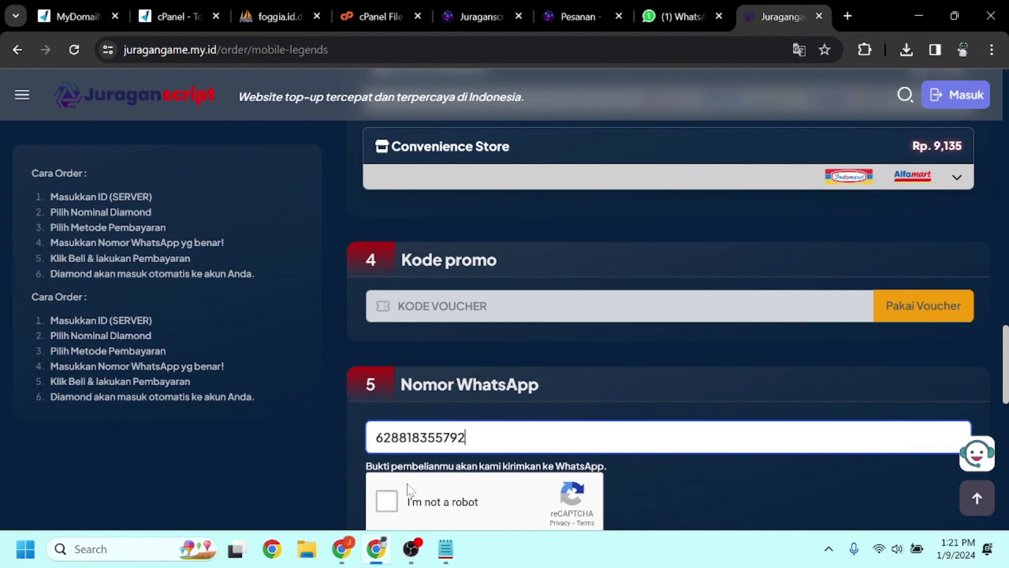
left_click(413, 502)
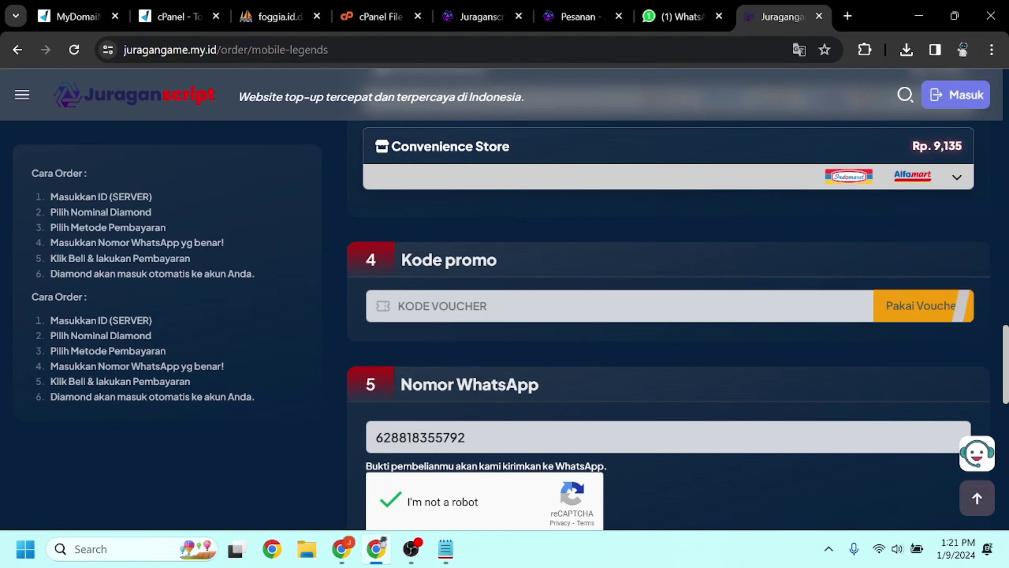
scroll(785, 362, "down", 4)
Step: Submit the Mobile Legends order, then start a 'Cek id' line in the Notepad notes
left_click(788, 342)
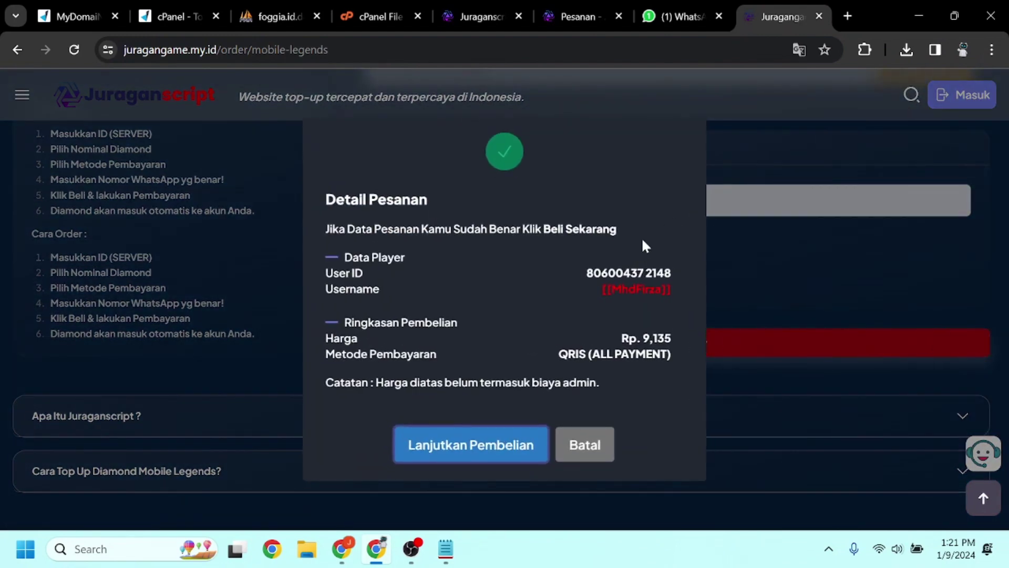
key("super+r")
key("Return")
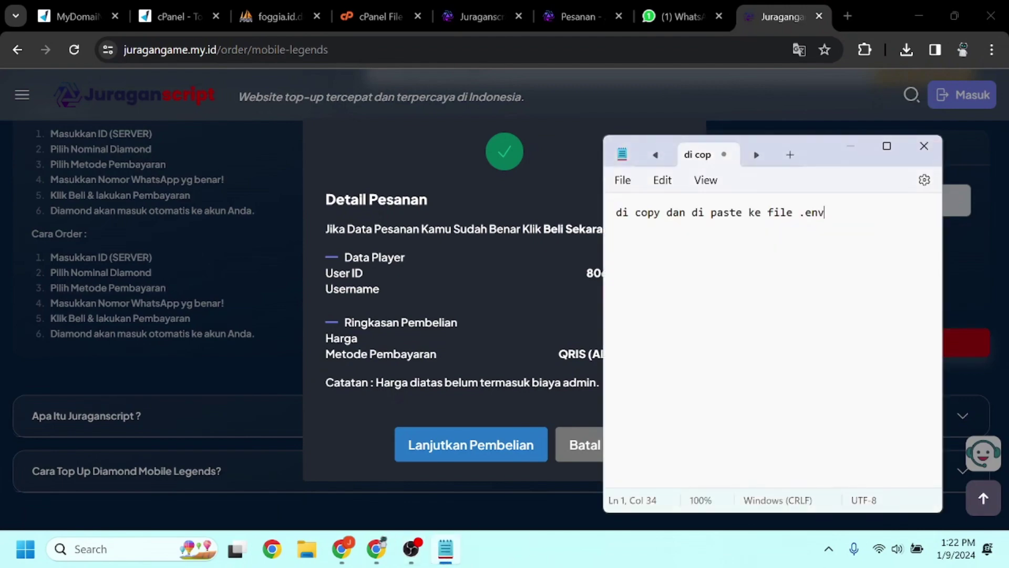
type("Cek id")
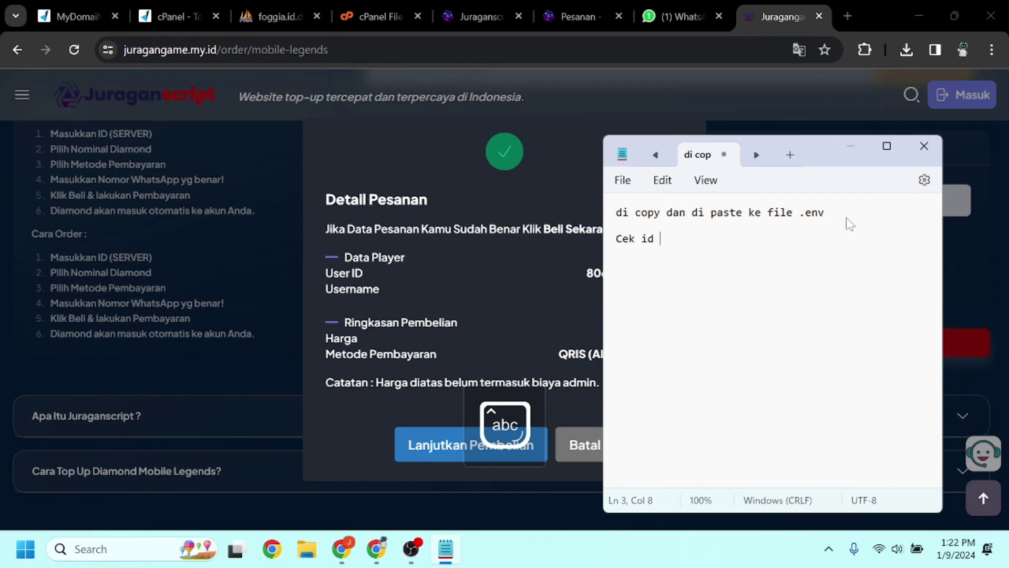
type("mengara")
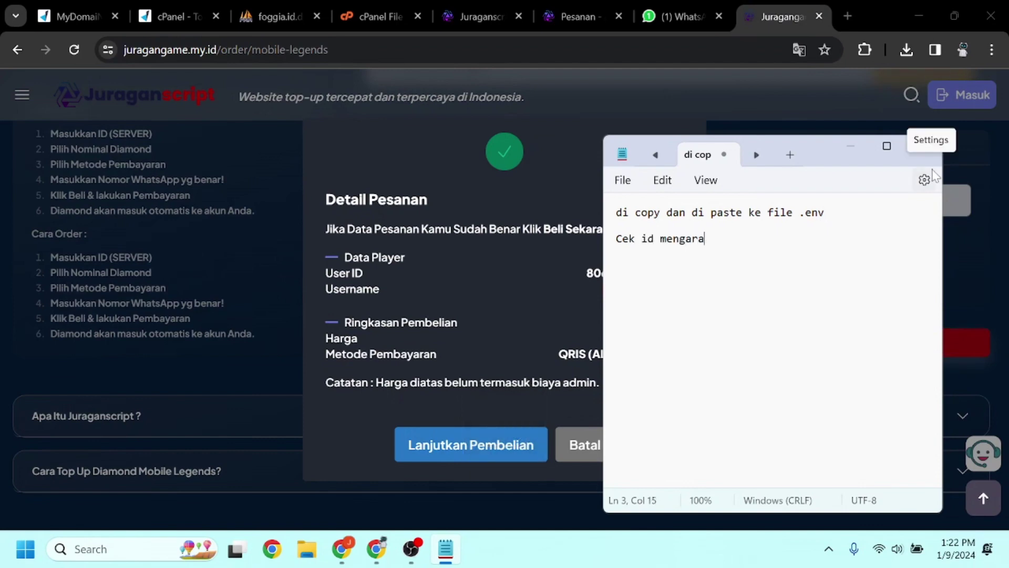
type("h ke")
Step: Open cekid.brinzstore.com in a new tab and paste its address into the notes
left_click(847, 16)
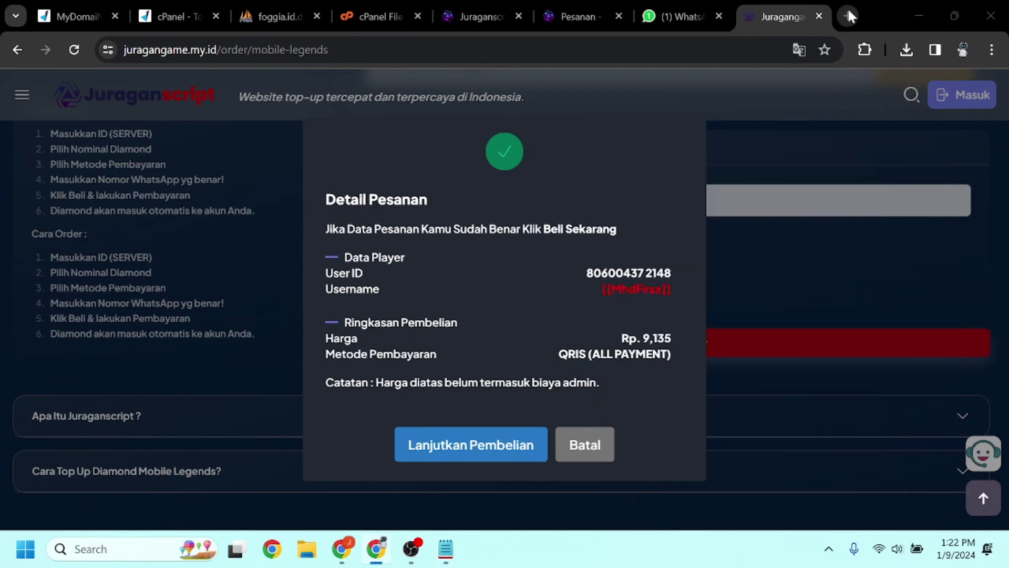
type("ce")
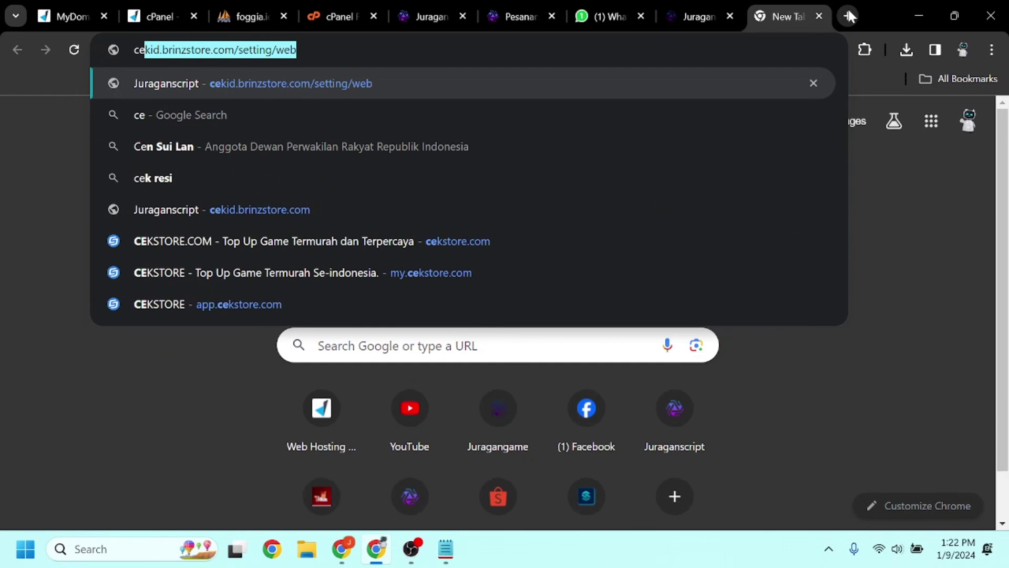
key("Down")
key("Down")
key("Down")
key("Return")
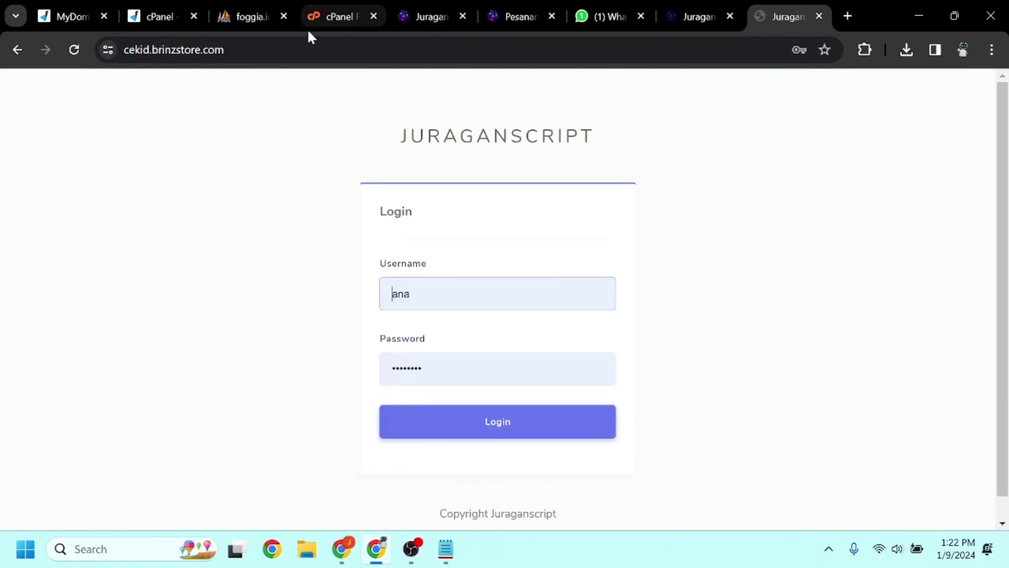
left_click(277, 49)
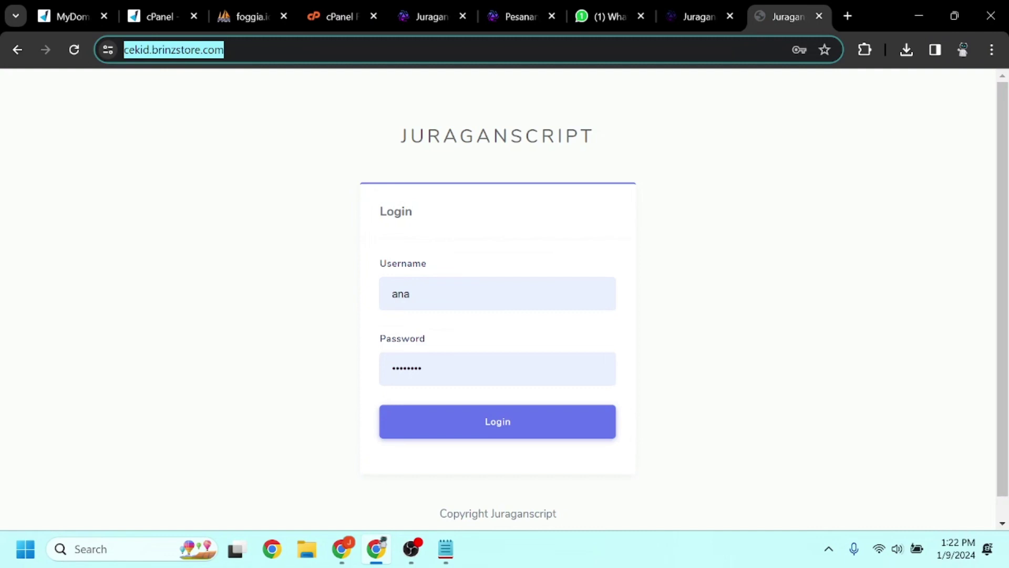
left_click(446, 548)
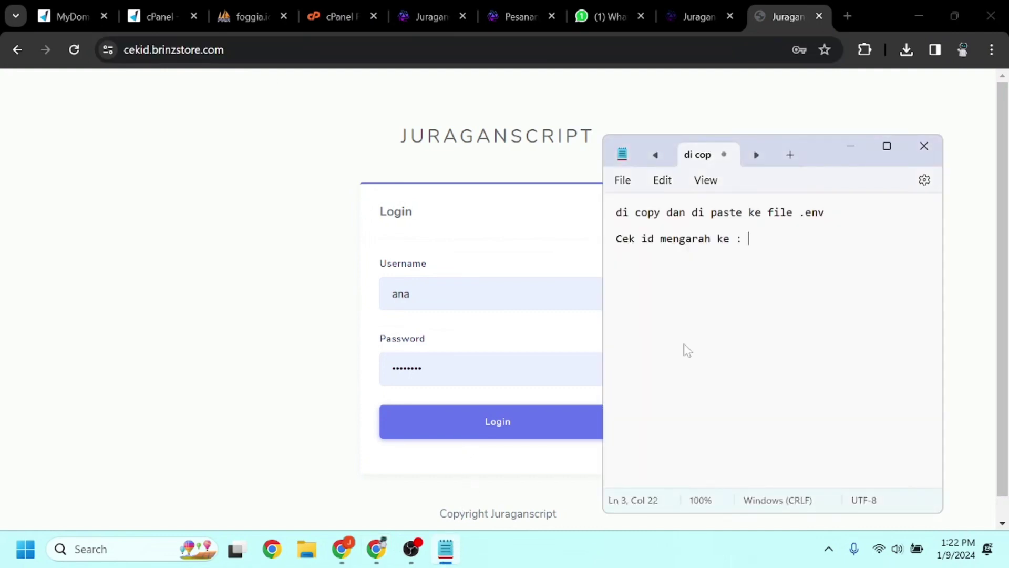
type("https://cekid.brinzstore.com/")
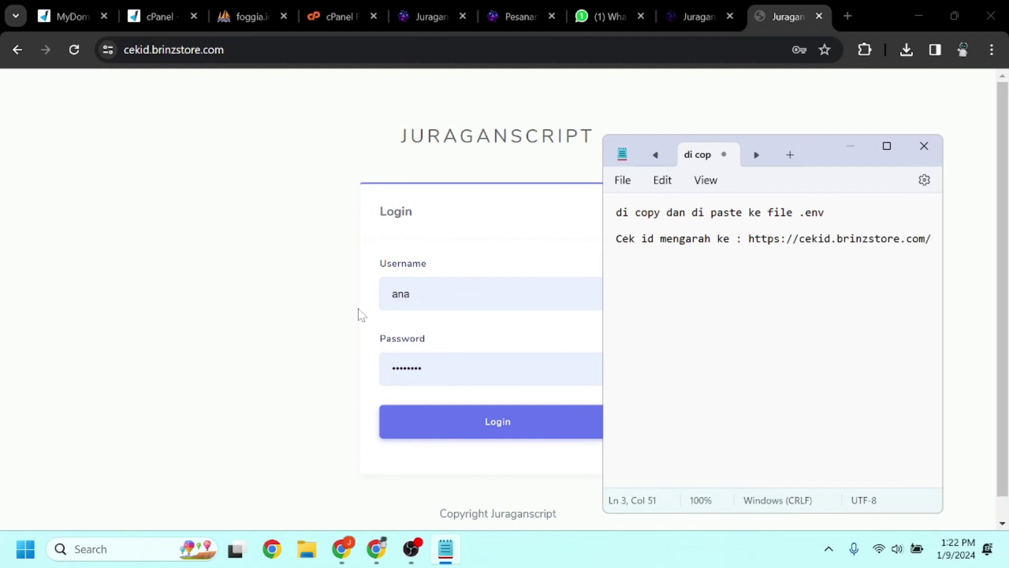
Step: Log in to the cek-ID panel and browse API Documentation, Dashboard and Setting Web
left_click(331, 293)
left_click(453, 417)
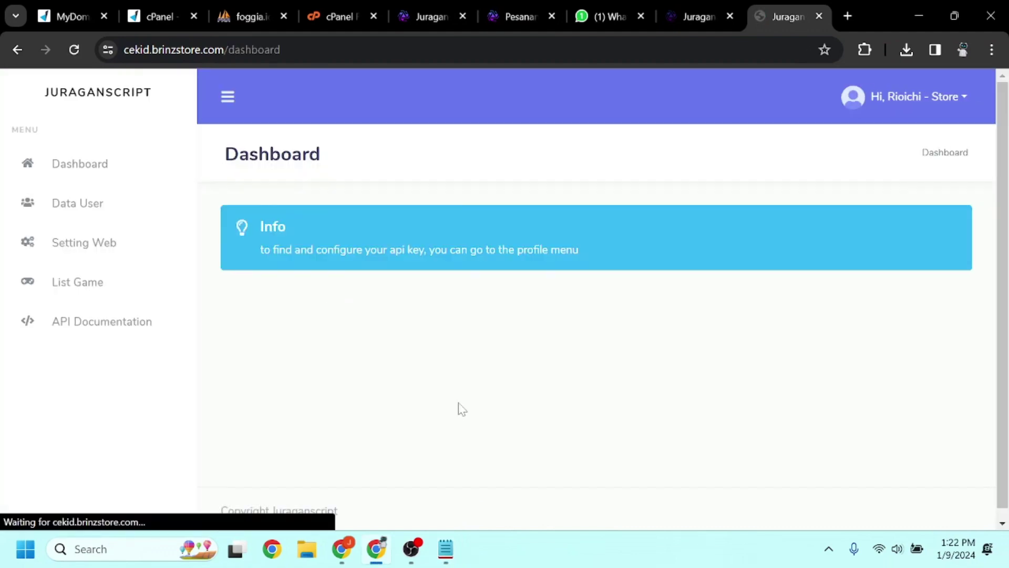
left_click(639, 287)
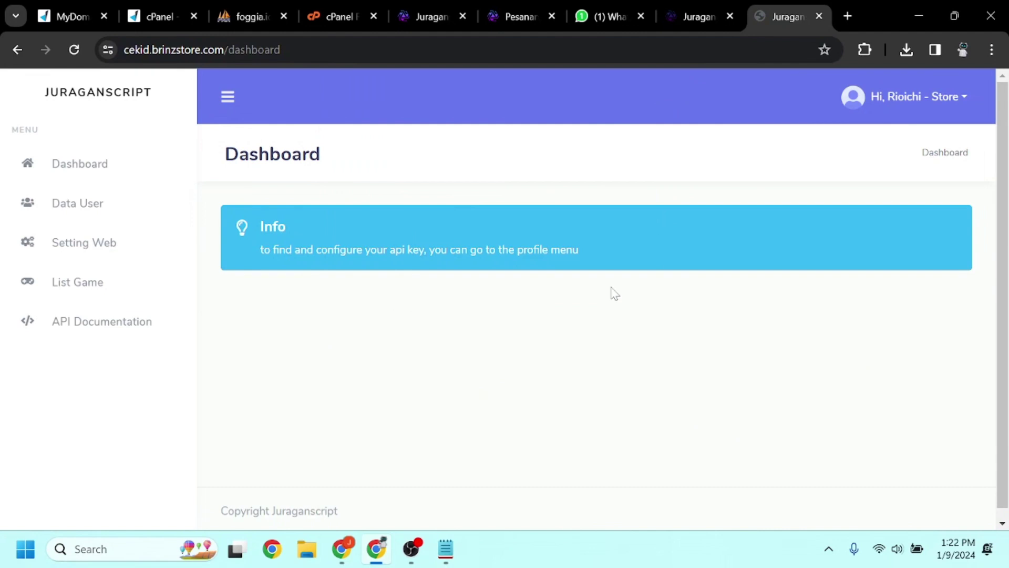
left_click(132, 322)
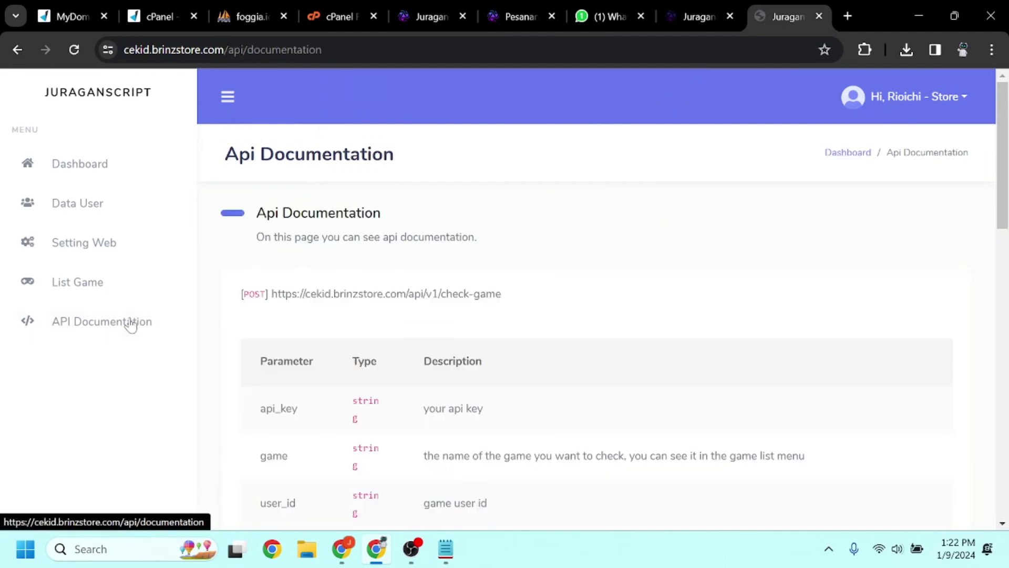
left_click(87, 172)
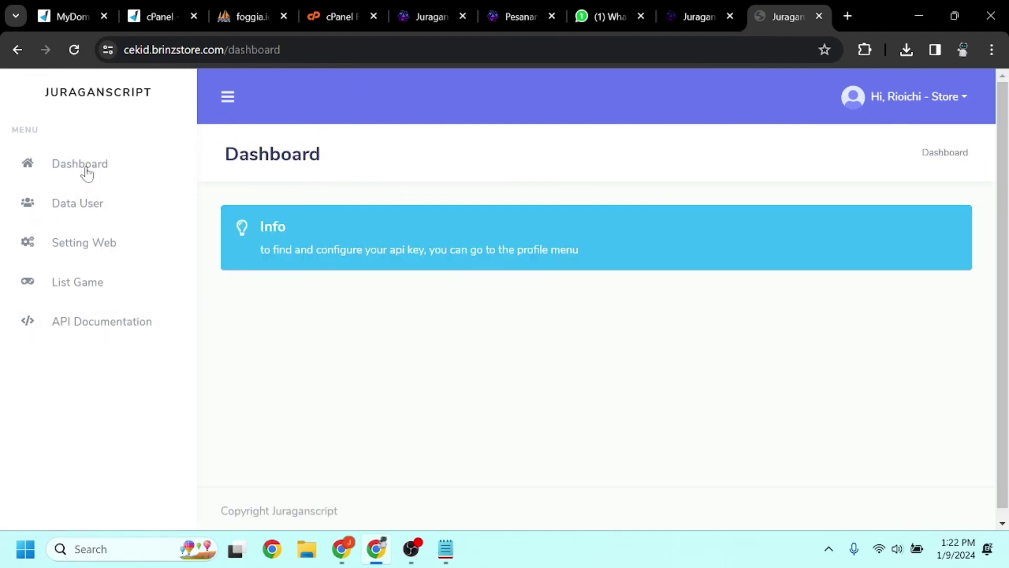
left_click(104, 245)
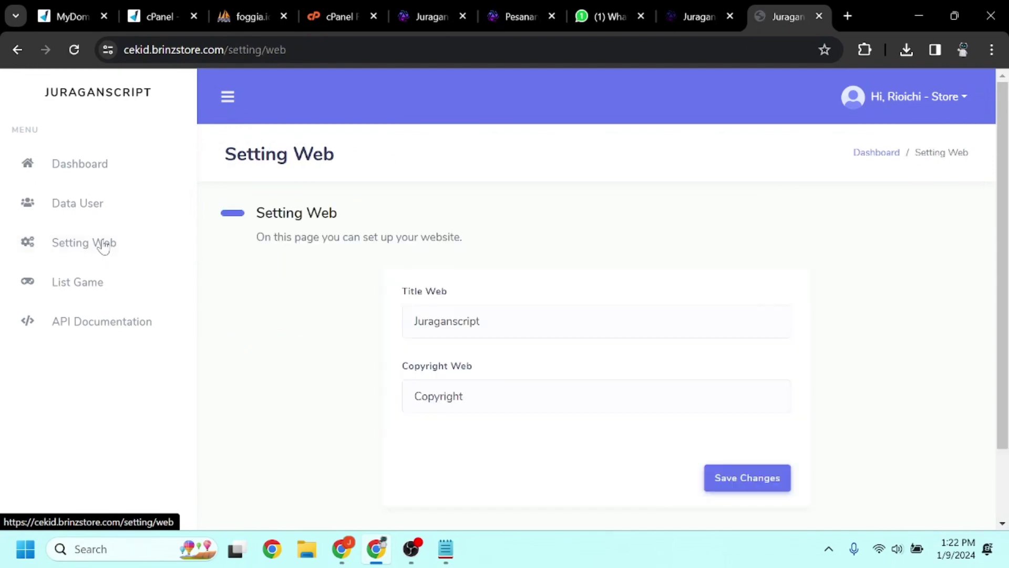
left_click(104, 322)
scroll(394, 368, "down", 8)
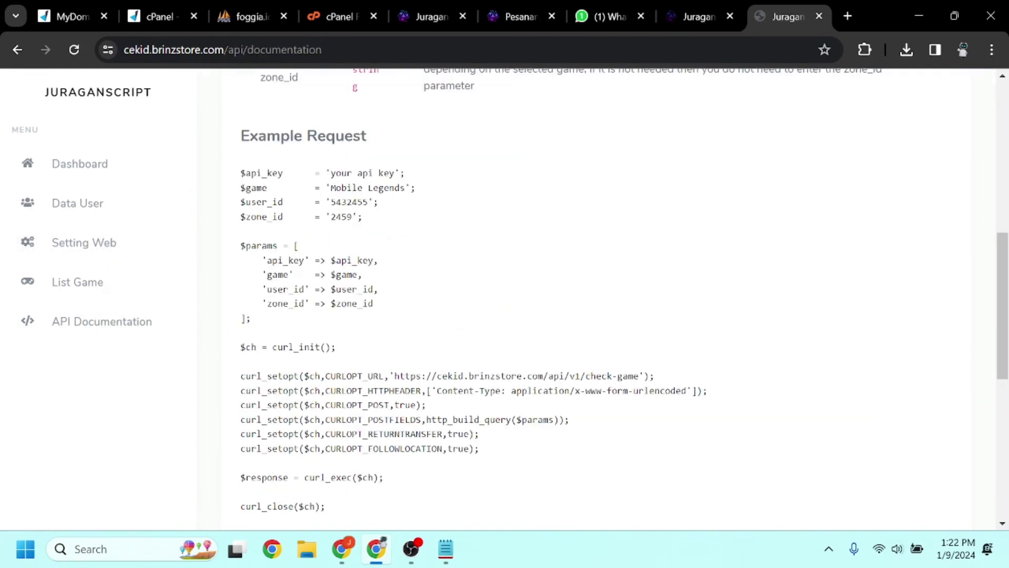
scroll(426, 386, "down", 5)
scroll(426, 386, "up", 7)
scroll(426, 386, "up", 8)
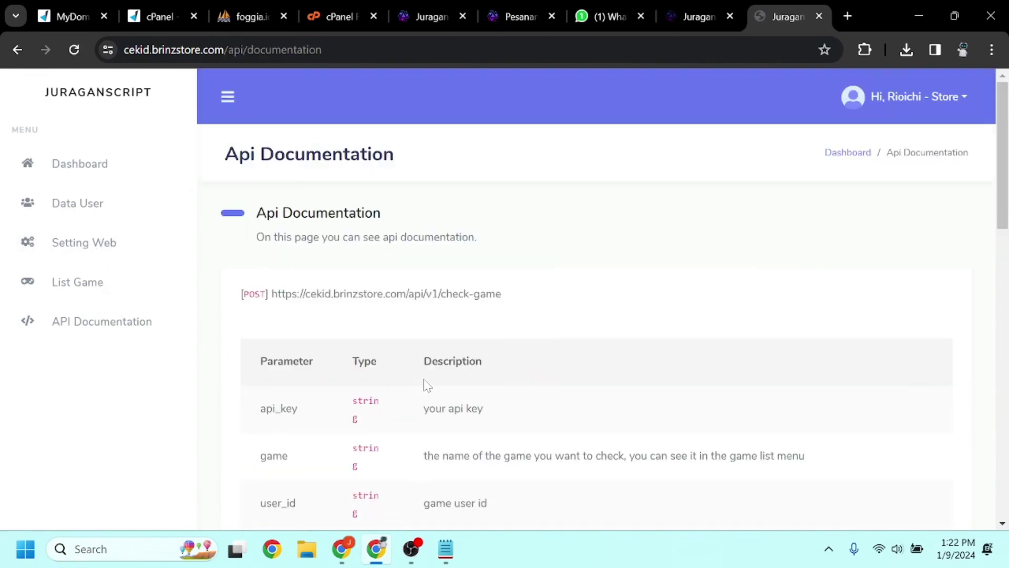
Step: Continue the purchase and review the pending invoice: 30 Diamond, QRIS2, Rp. 9.949
left_click(523, 16)
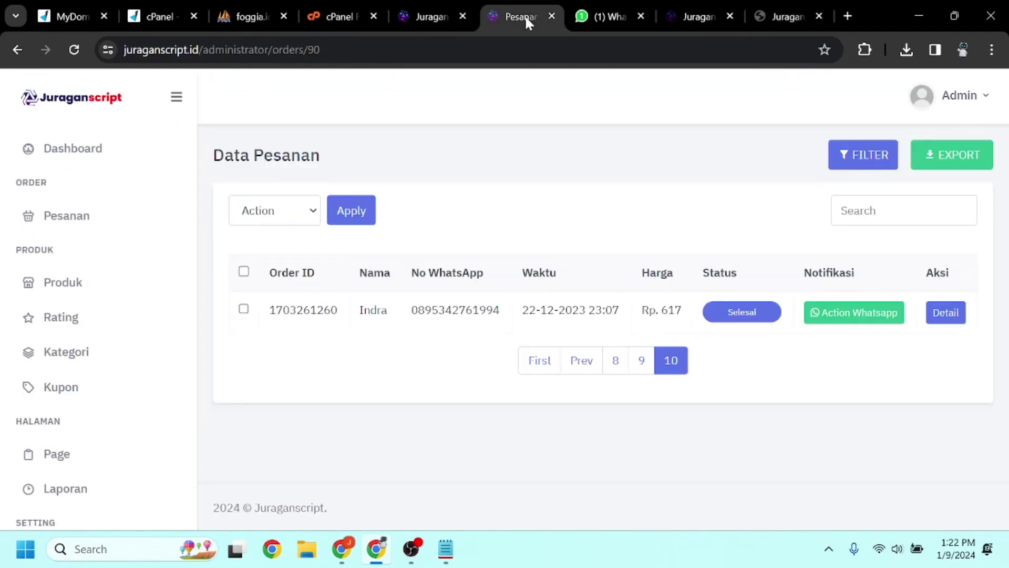
left_click(678, 11)
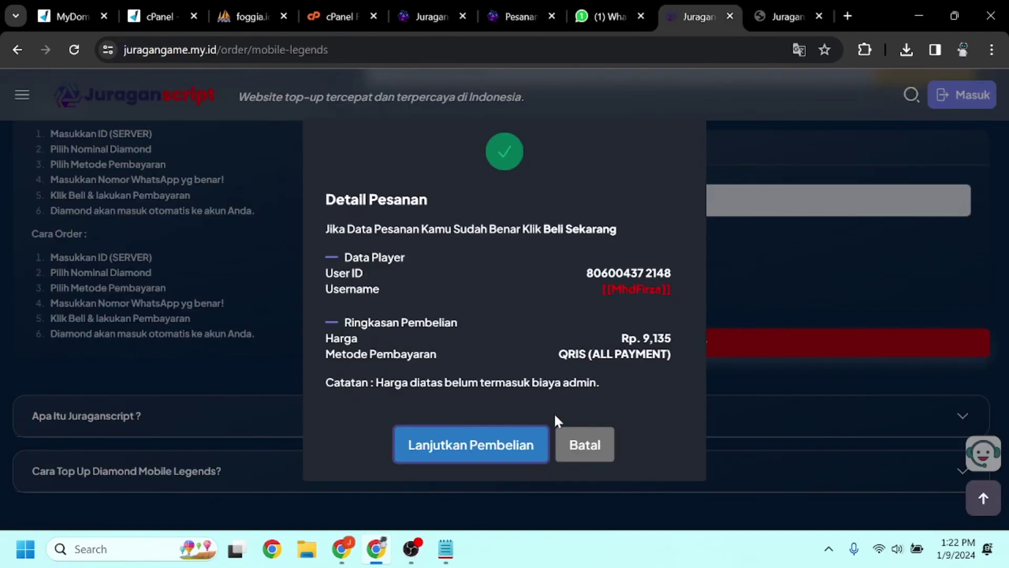
left_click(506, 455)
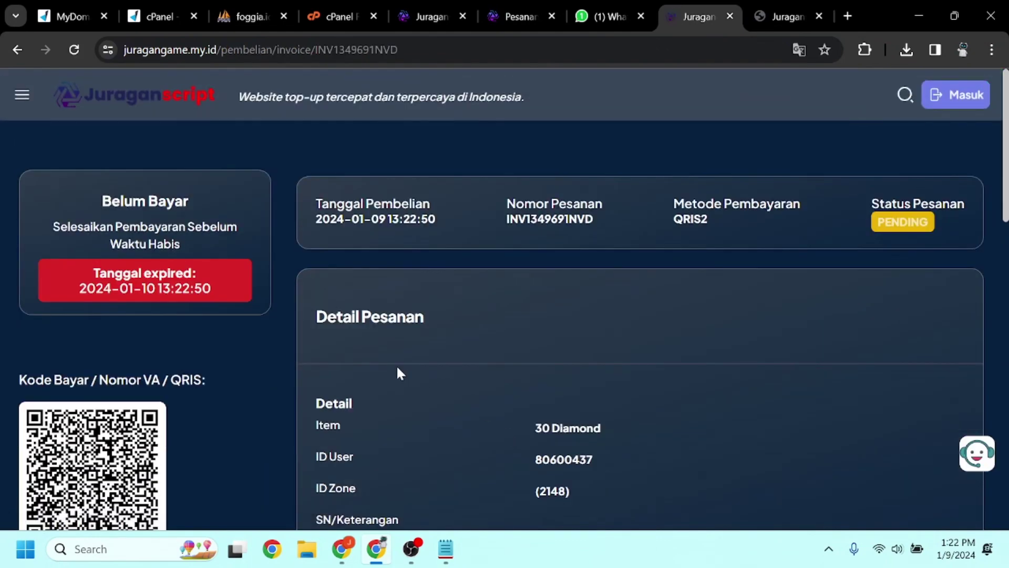
scroll(400, 373, "down", 3)
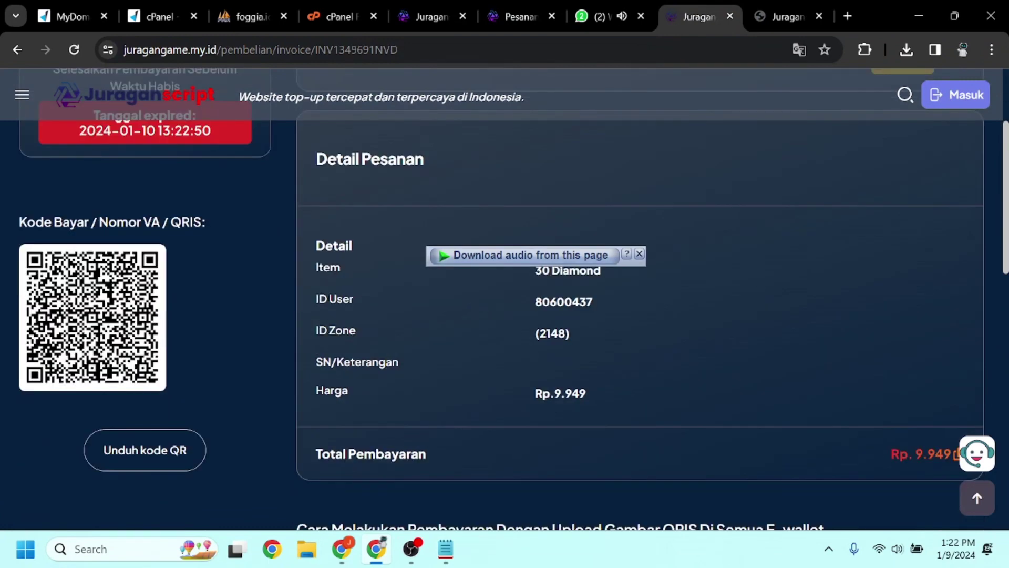
scroll(397, 372, "up", 3)
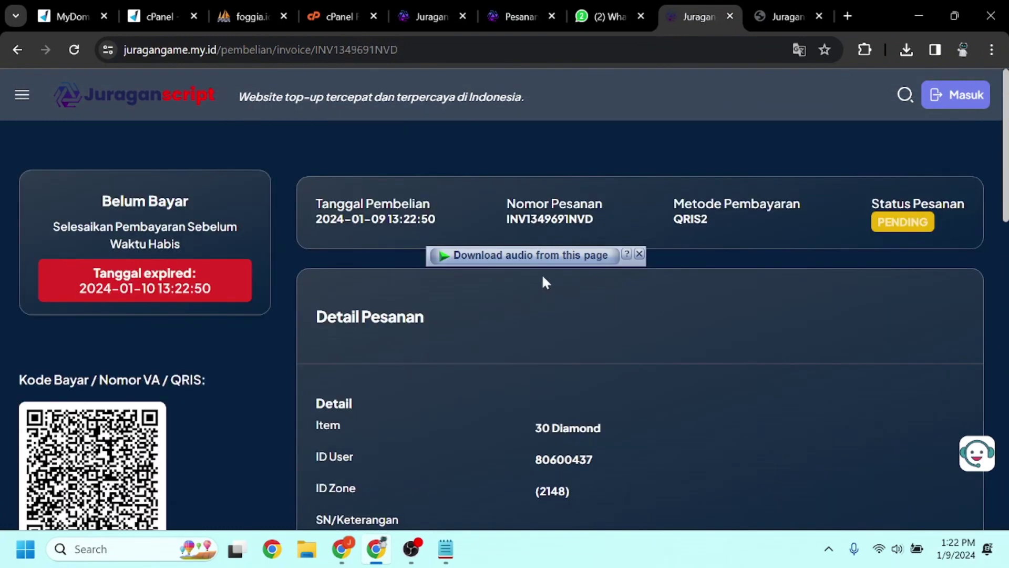
left_click(639, 256)
scroll(638, 263, "down", 3)
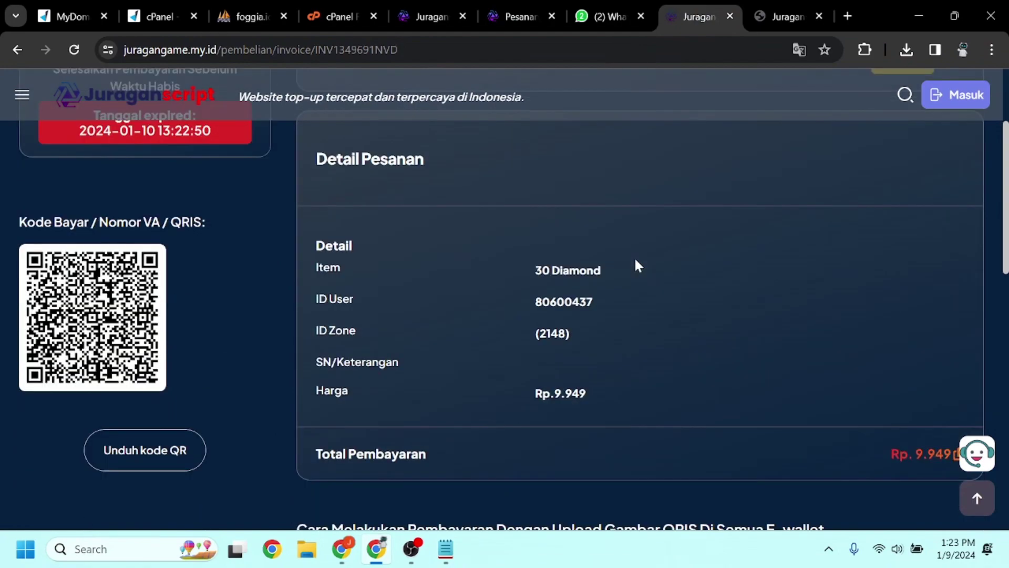
scroll(637, 263, "up", 2)
scroll(637, 265, "up", 2)
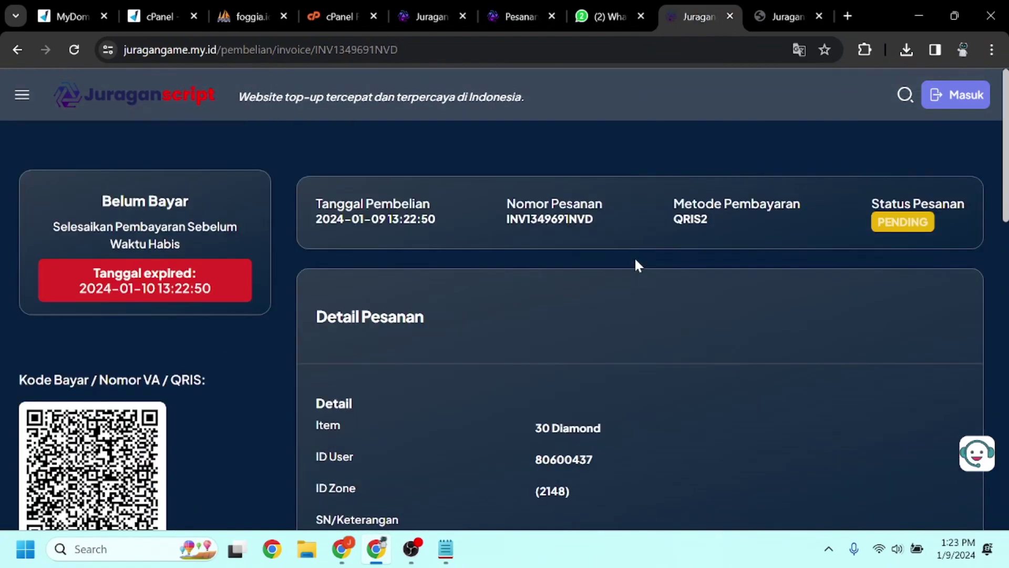
Step: Sign in to the Juragangame admin panel from the login page, passing the reCAPTCHA
left_click(964, 99)
left_click(849, 224)
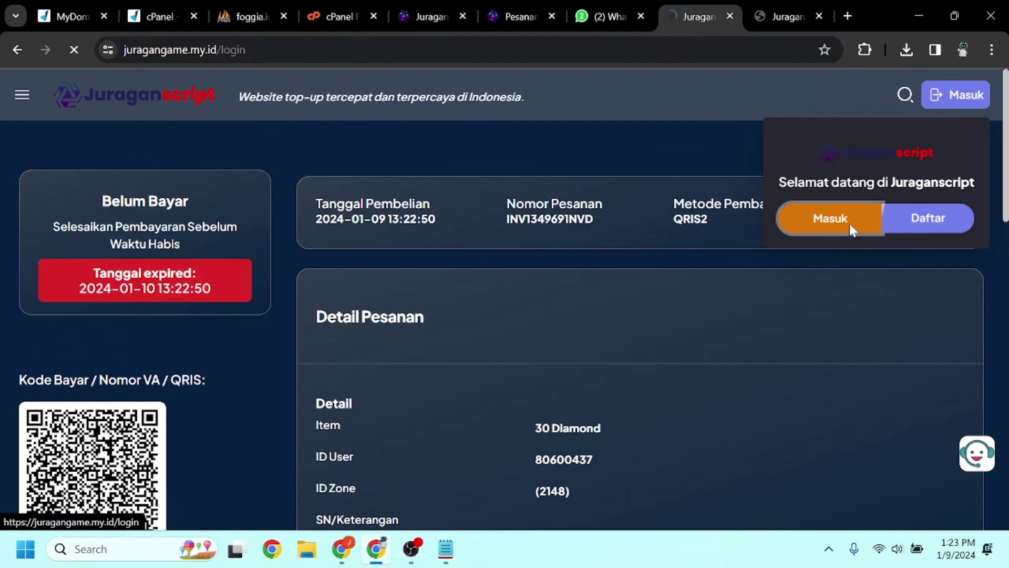
scroll(230, 420, "down", 3)
left_click(71, 360)
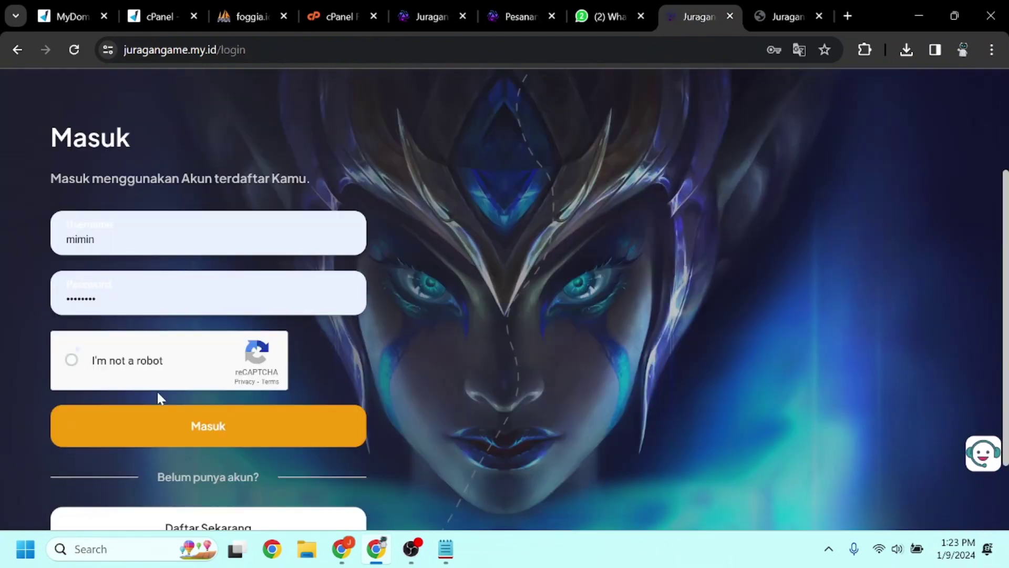
left_click(175, 421)
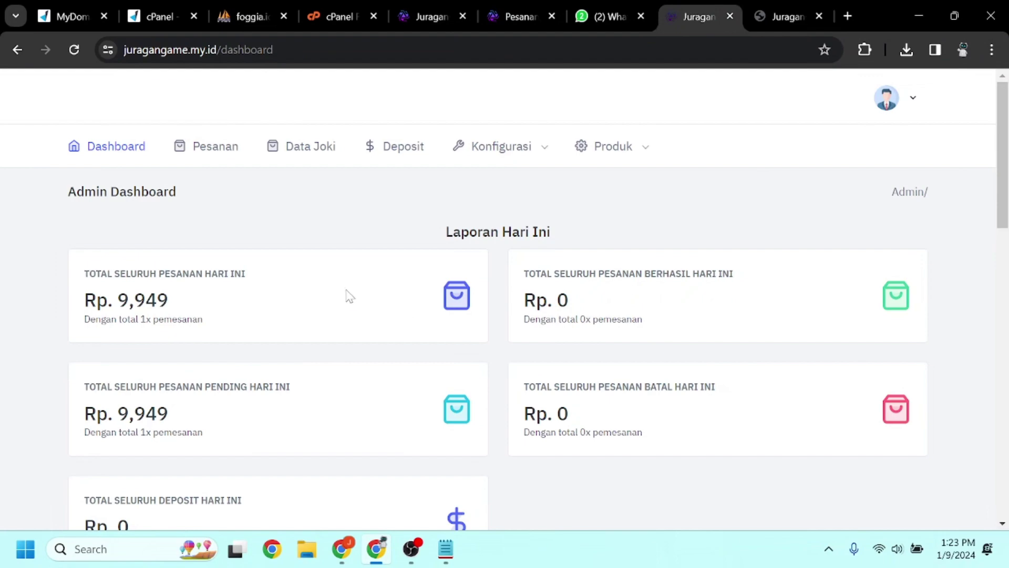
Step: Scroll through the dashboard's daily report and open the Data Joki list
scroll(347, 296, "down", 4)
scroll(346, 296, "down", 2)
scroll(347, 296, "down", 6)
scroll(347, 296, "down", 3)
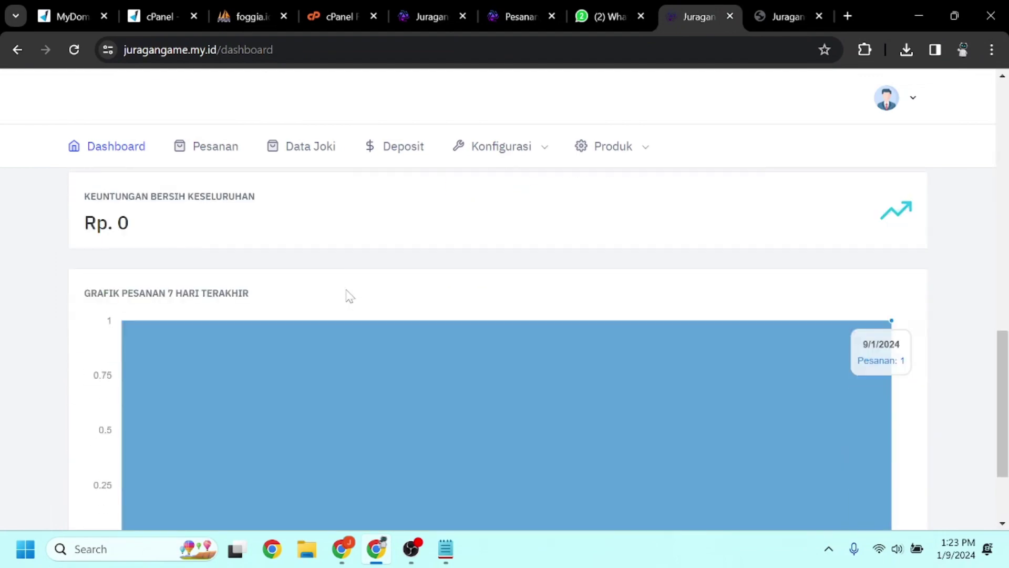
scroll(348, 295, "up", 5)
scroll(326, 271, "up", 6)
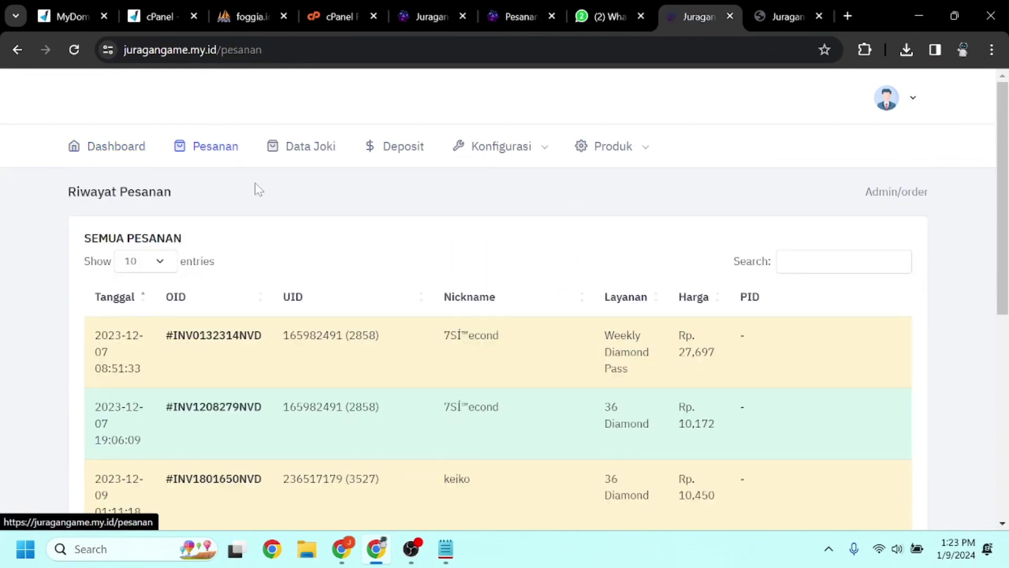
left_click(294, 157)
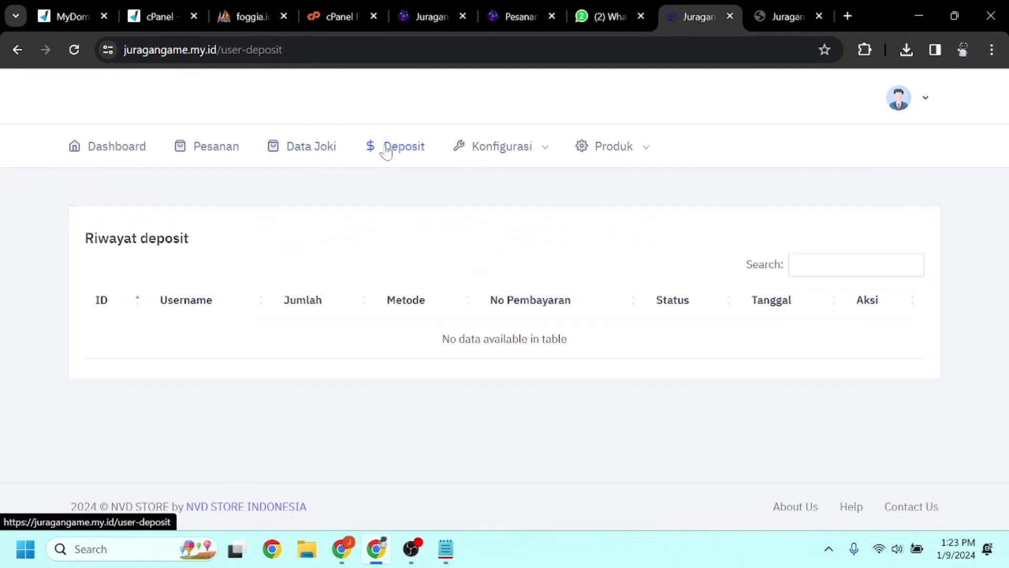
mouse_move(500, 146)
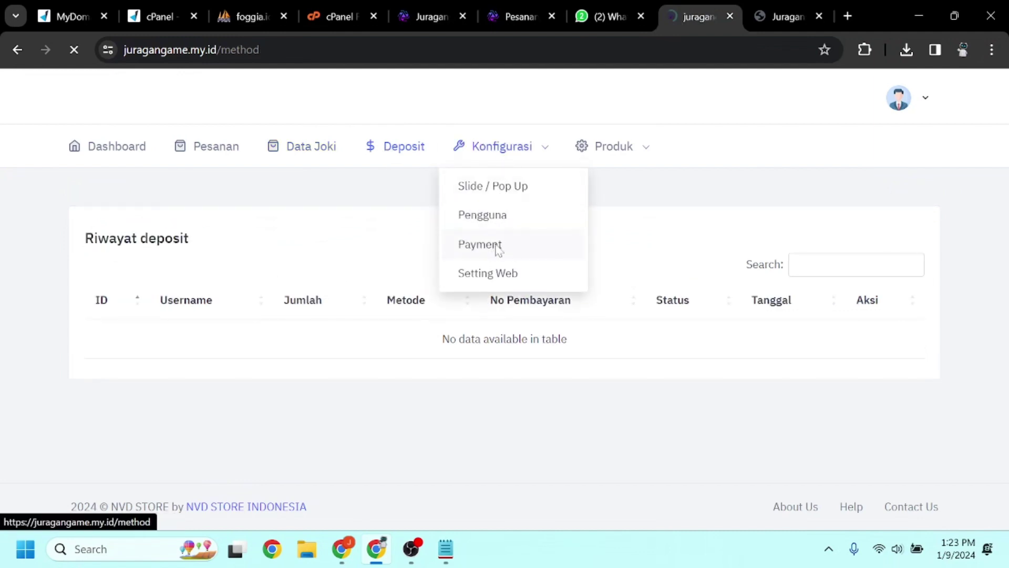
Step: Scroll through the payment methods table under Konfigurasi > Payment
scroll(499, 250, "down", 5)
scroll(497, 250, "down", 5)
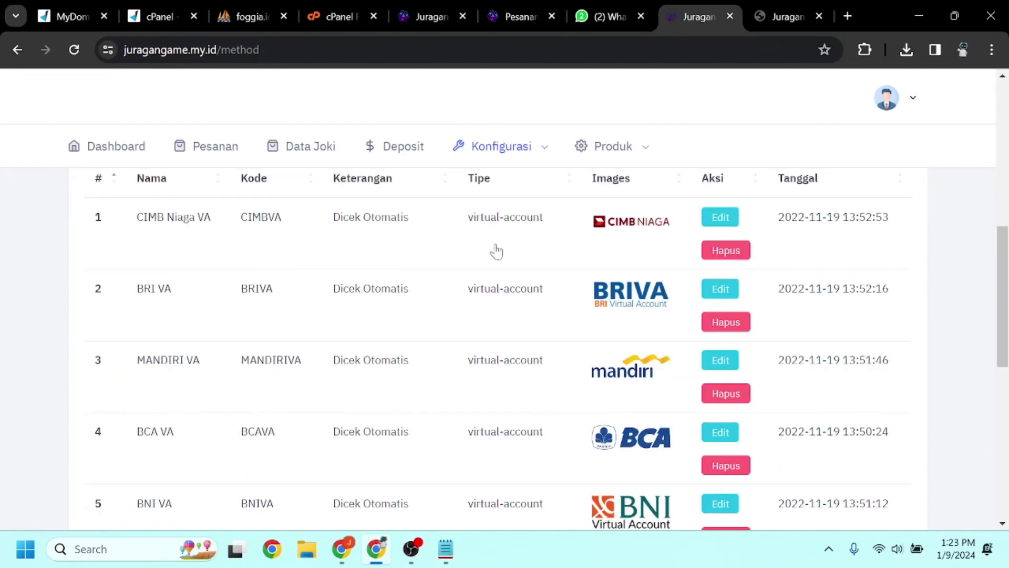
scroll(498, 251, "down", 4)
scroll(498, 250, "down", 3)
scroll(498, 251, "down", 3)
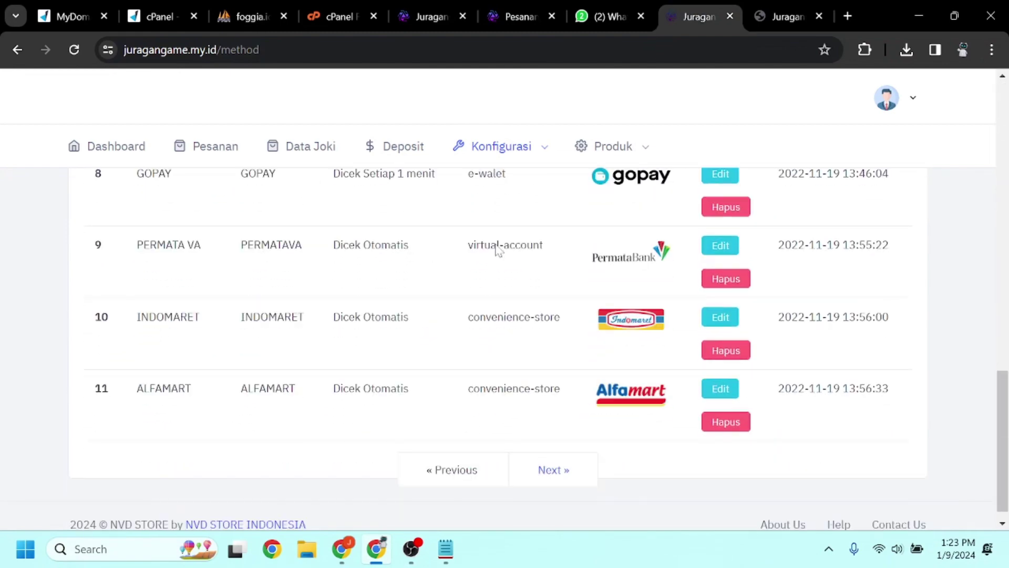
scroll(499, 250, "up", 5)
scroll(499, 250, "up", 3)
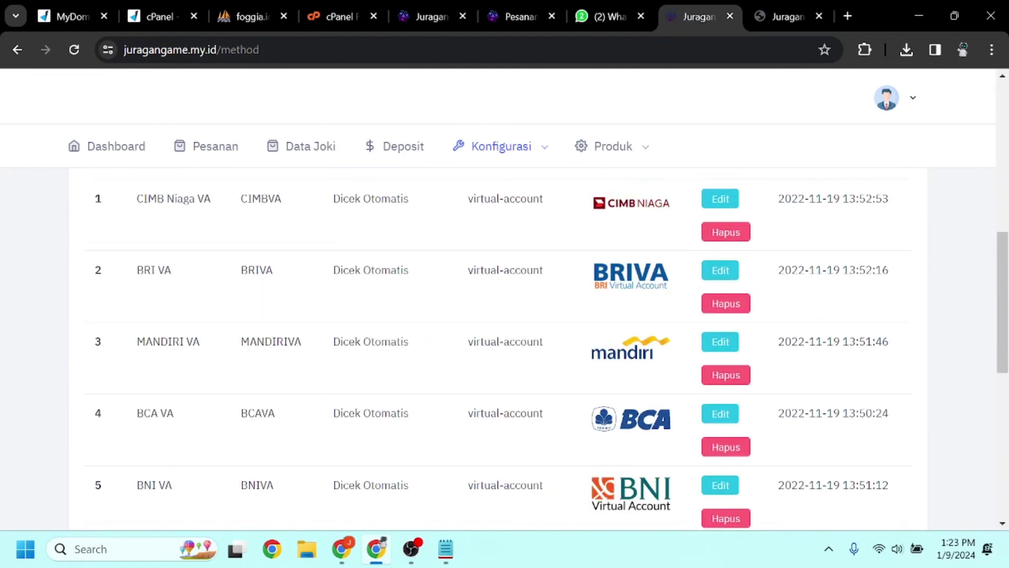
scroll(498, 250, "down", 3)
scroll(497, 249, "up", 3)
scroll(498, 250, "up", 8)
Step: Review the Produk > Kategori category list, then return to the cek-ID API documentation
left_click(533, 154)
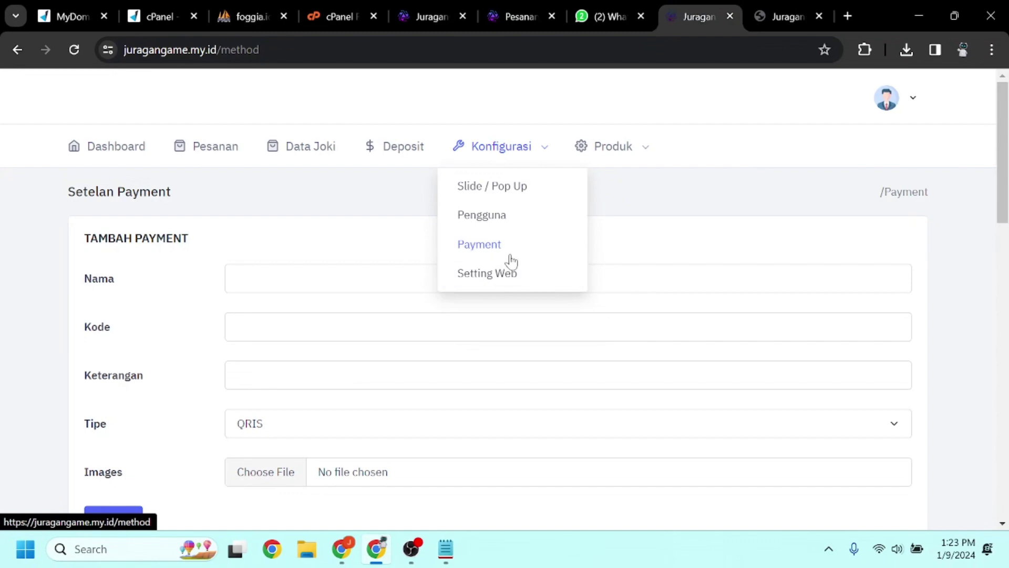
mouse_move(613, 146)
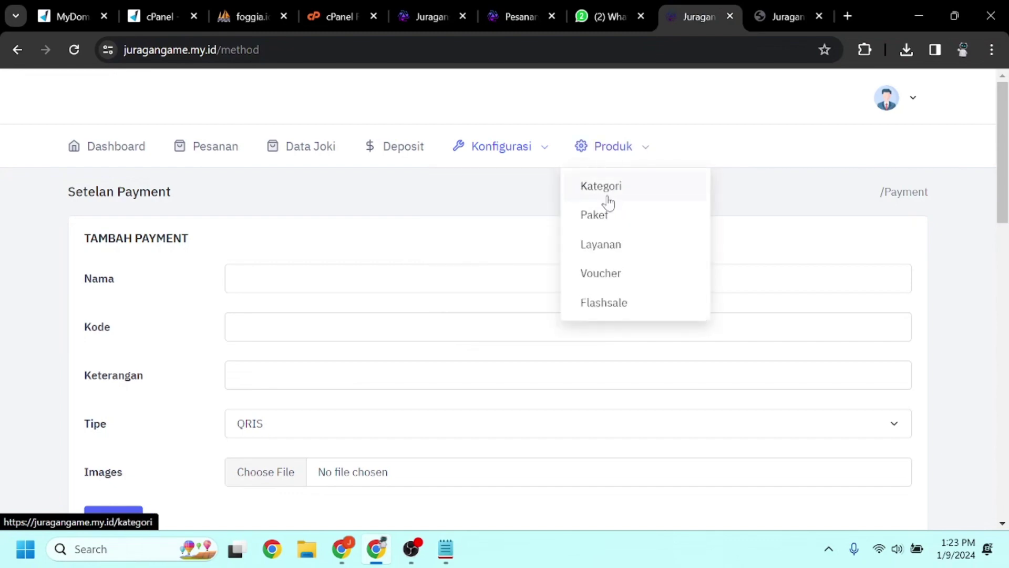
left_click(607, 196)
scroll(611, 202, "down", 4)
scroll(611, 202, "down", 4)
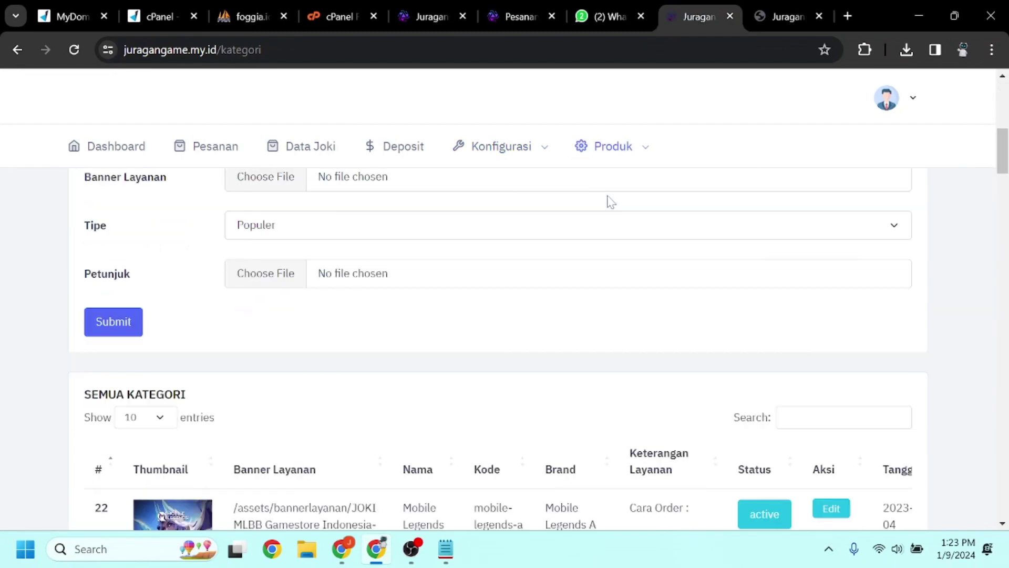
scroll(611, 203, "down", 4)
scroll(611, 202, "down", 4)
scroll(610, 203, "down", 3)
scroll(611, 203, "down", 3)
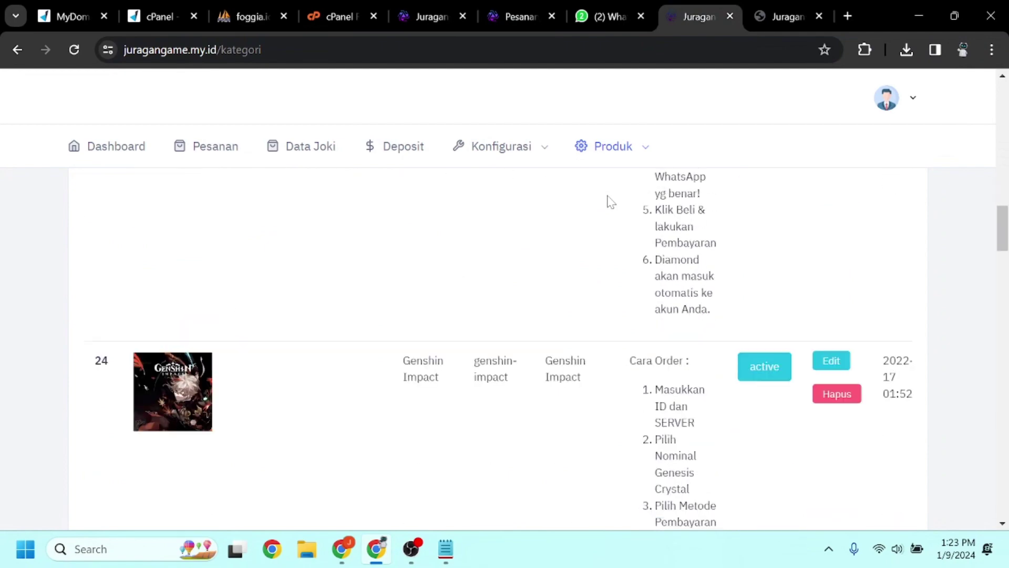
scroll(611, 202, "down", 4)
scroll(611, 202, "down", 3)
scroll(611, 202, "down", 3)
scroll(611, 202, "down", 3)
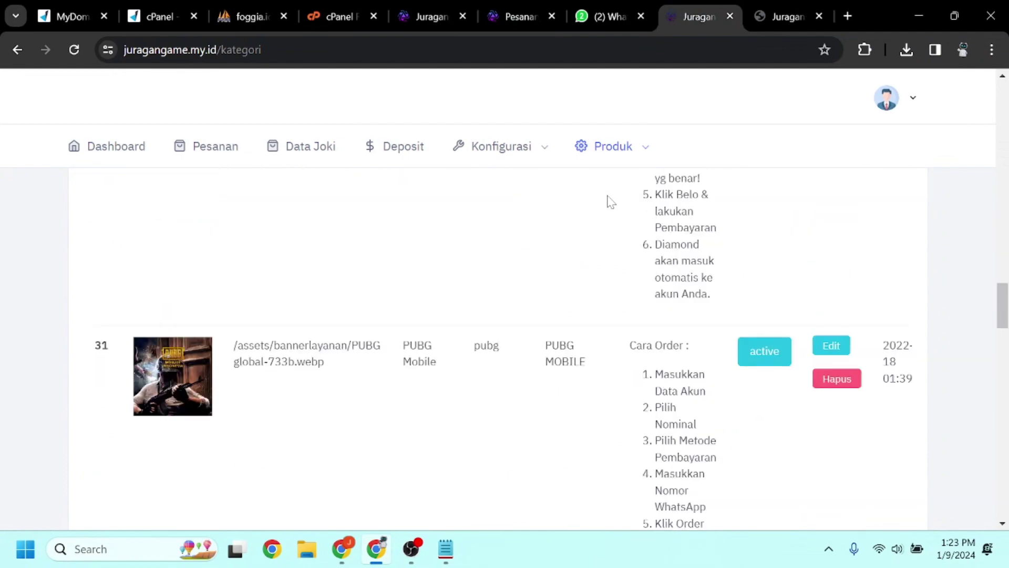
left_click(759, 12)
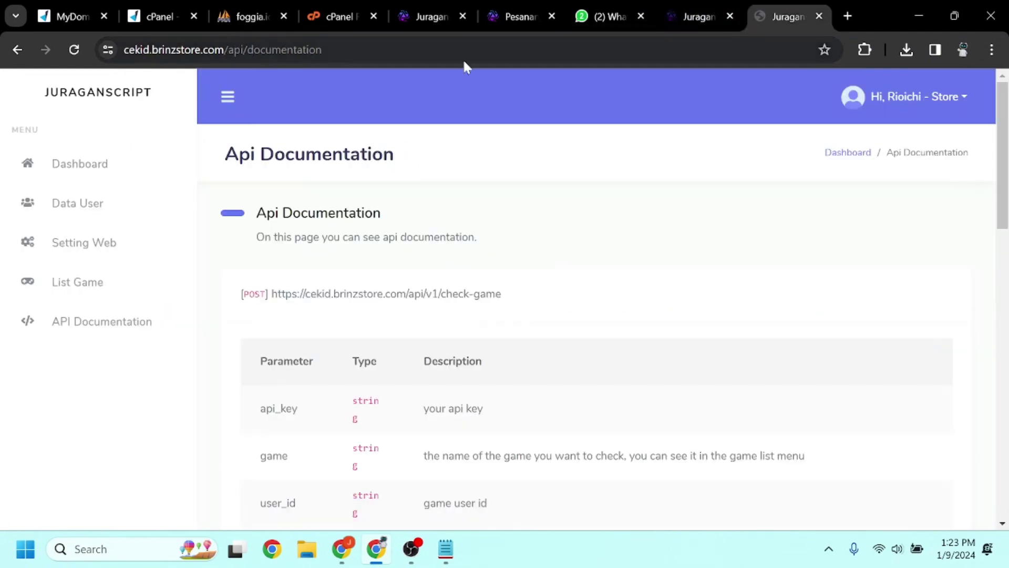
Step: Load juragangame.my.id and open the Canva Pro order page under App Premium
key("ctrl+l")
type("jura")
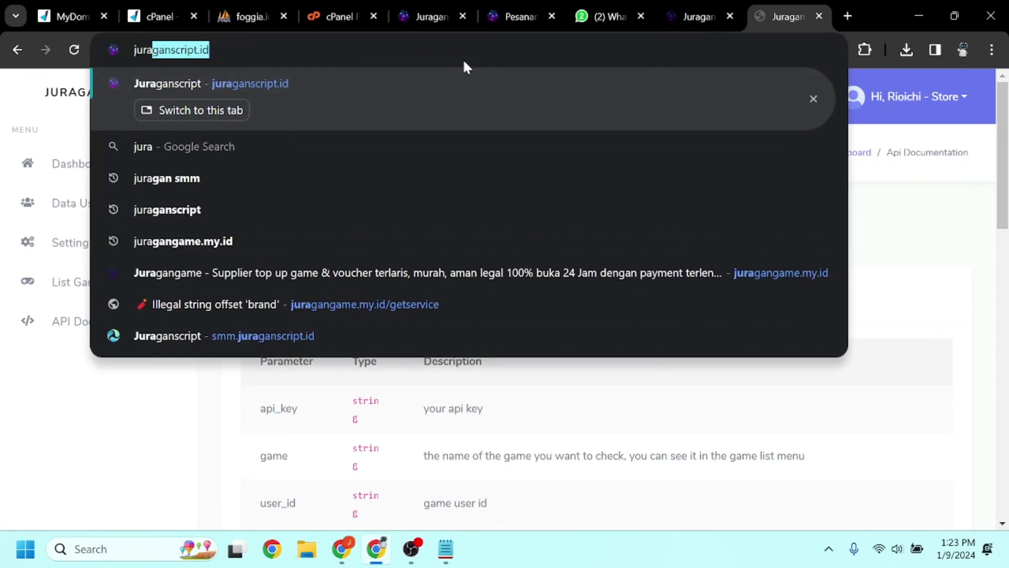
type("gang")
key("Return")
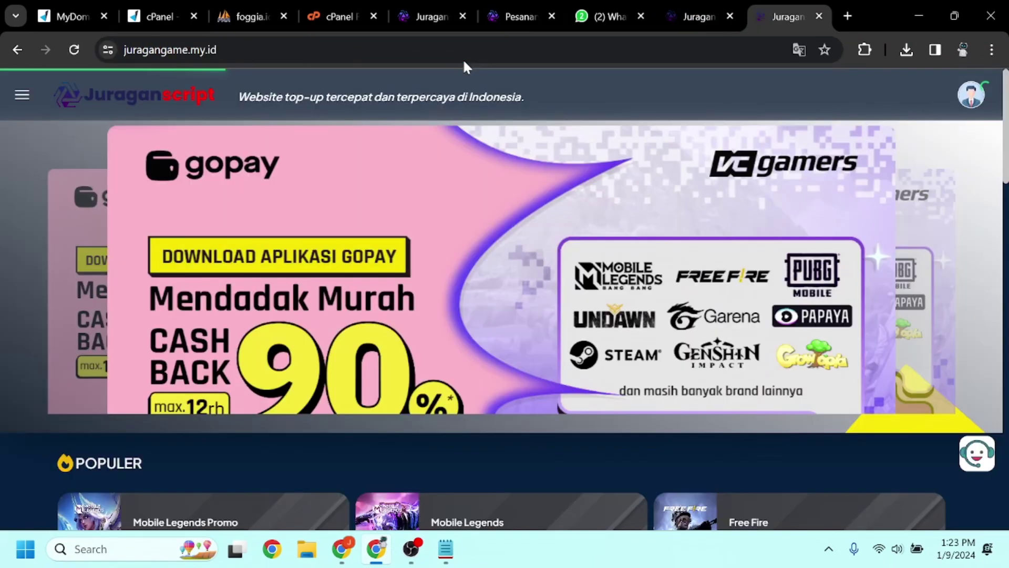
scroll(557, 213, "down", 4)
scroll(368, 331, "down", 5)
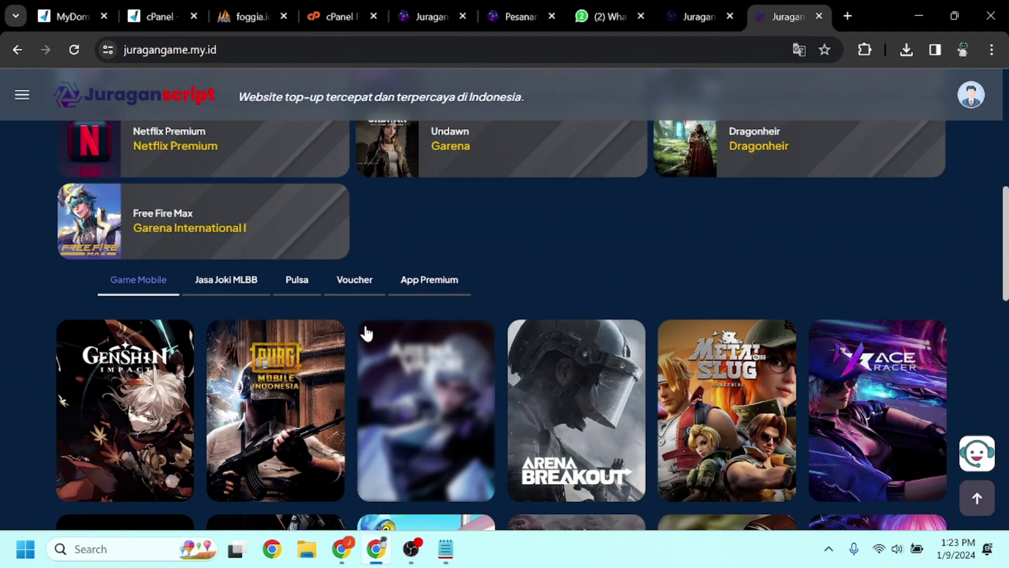
left_click(409, 281)
scroll(480, 269, "down", 2)
scroll(458, 268, "down", 2)
left_click(435, 267)
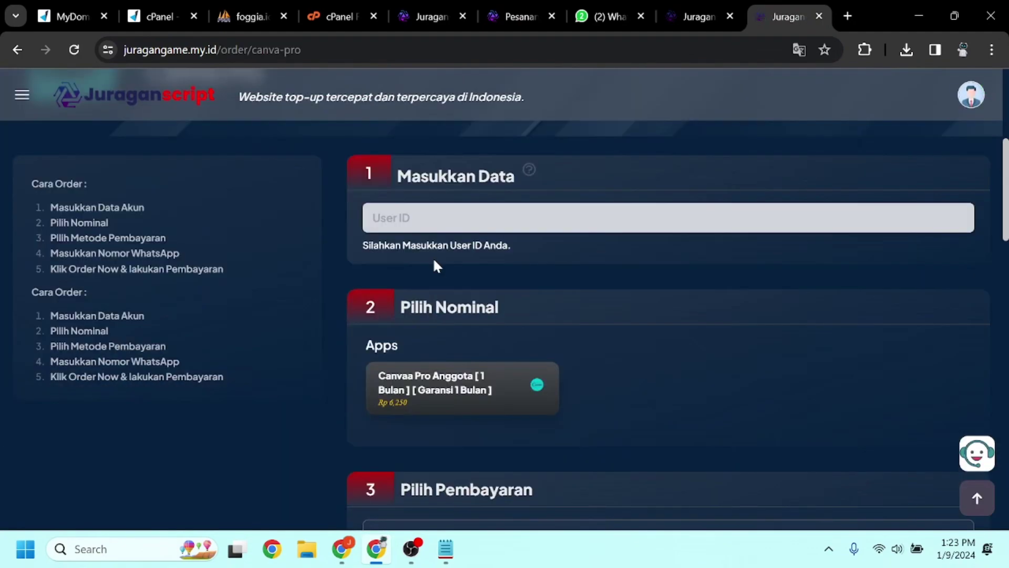
scroll(433, 257, "up", 6)
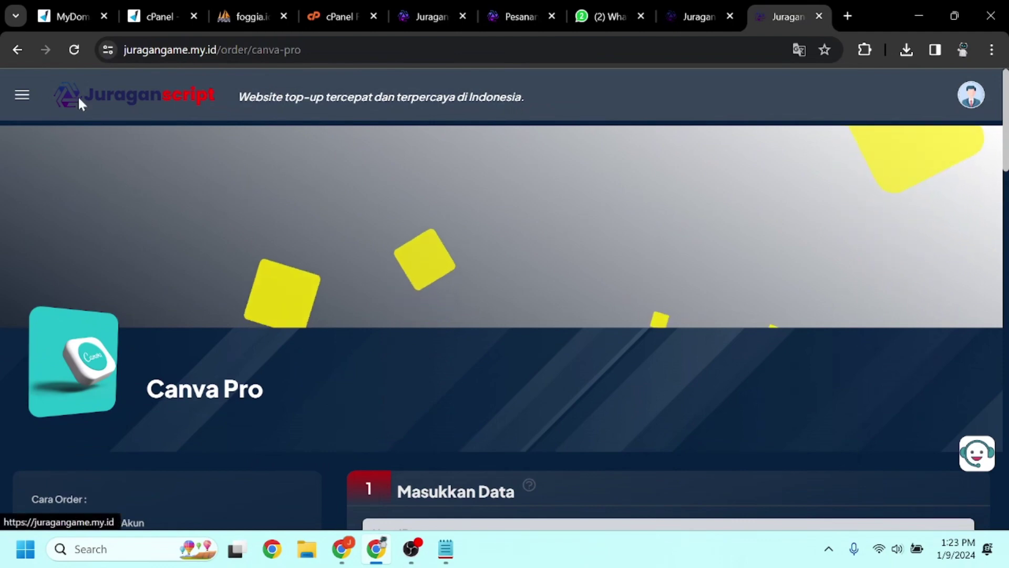
Step: Go back home and open the Smartfren order page under Pulsa, reviewing its price list
key("alt+Left")
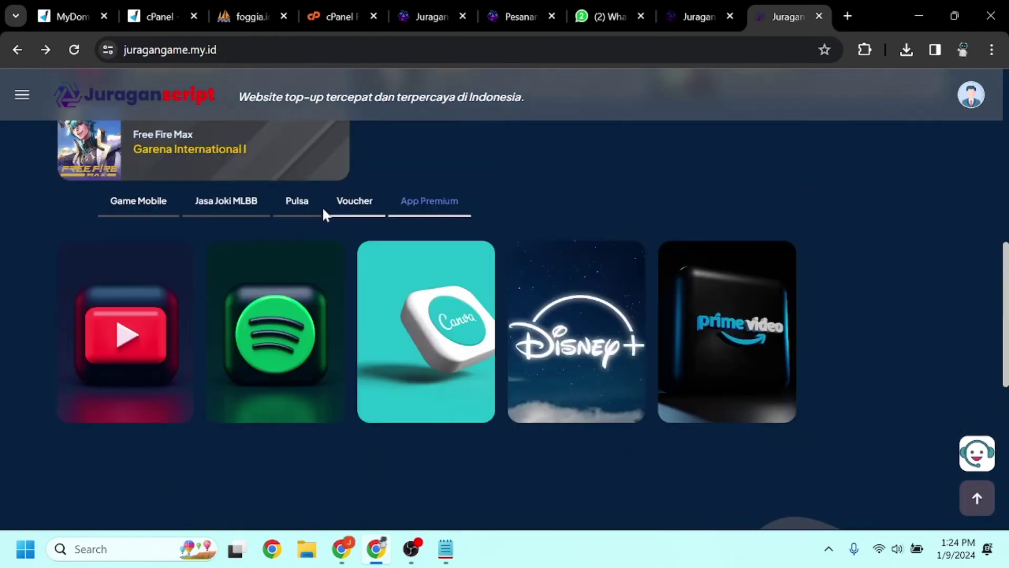
left_click(296, 205)
left_click(321, 213)
left_click(554, 310)
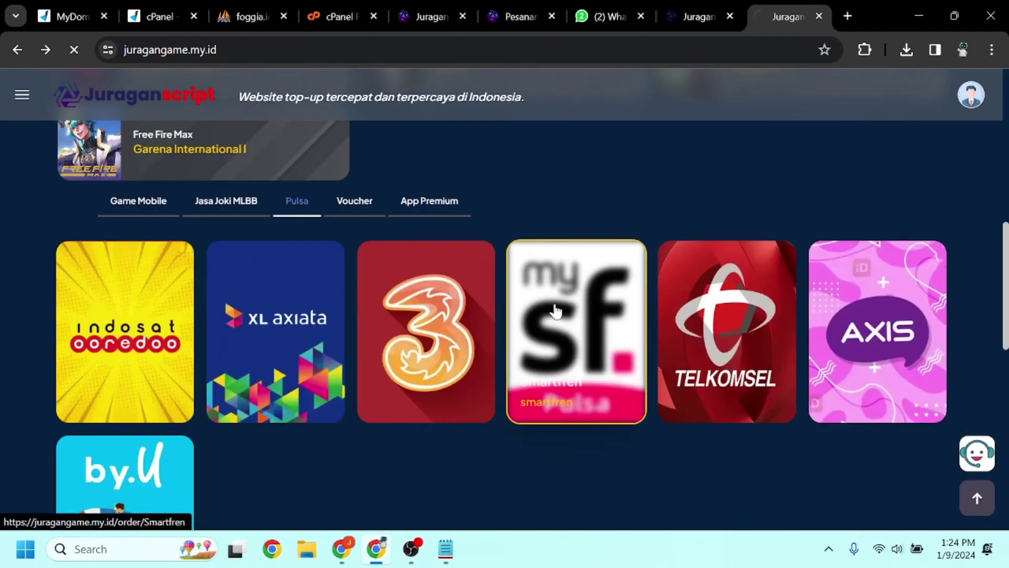
scroll(547, 289, "down", 6)
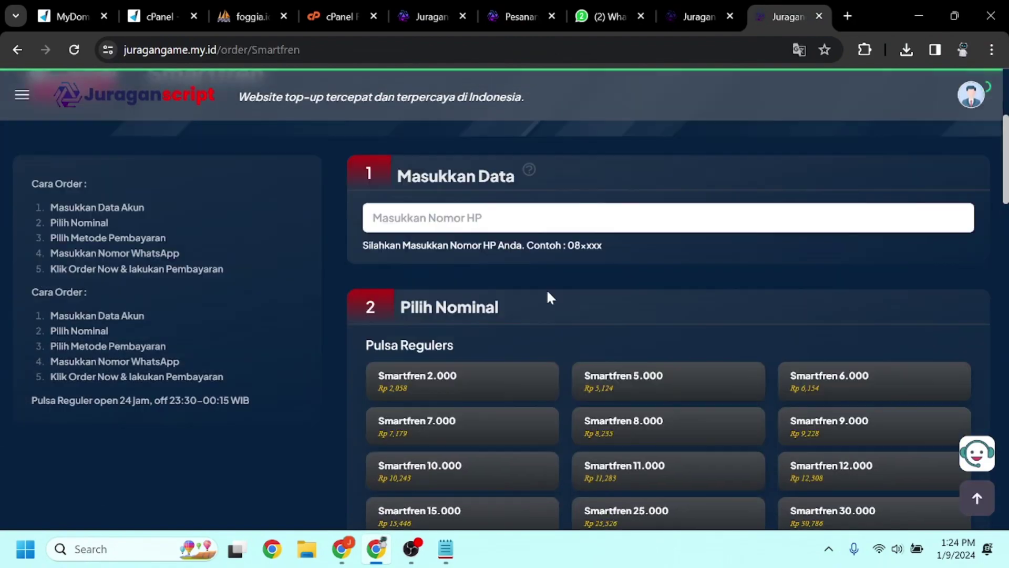
scroll(546, 289, "down", 3)
scroll(543, 298, "down", 3)
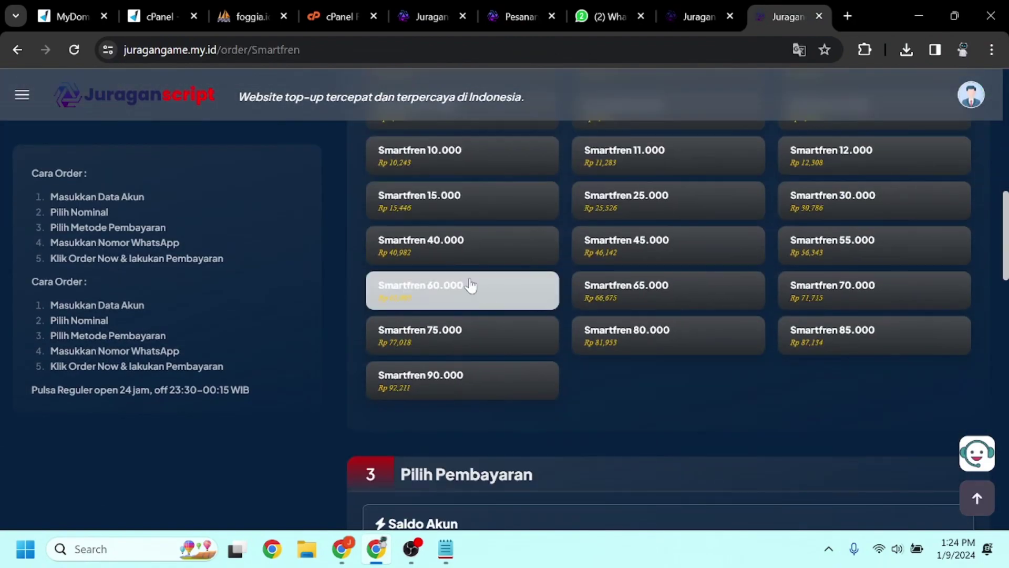
Step: Return home via the logo and browse the Telkomsel top-up order page's price list
left_click(150, 96)
left_click(714, 270)
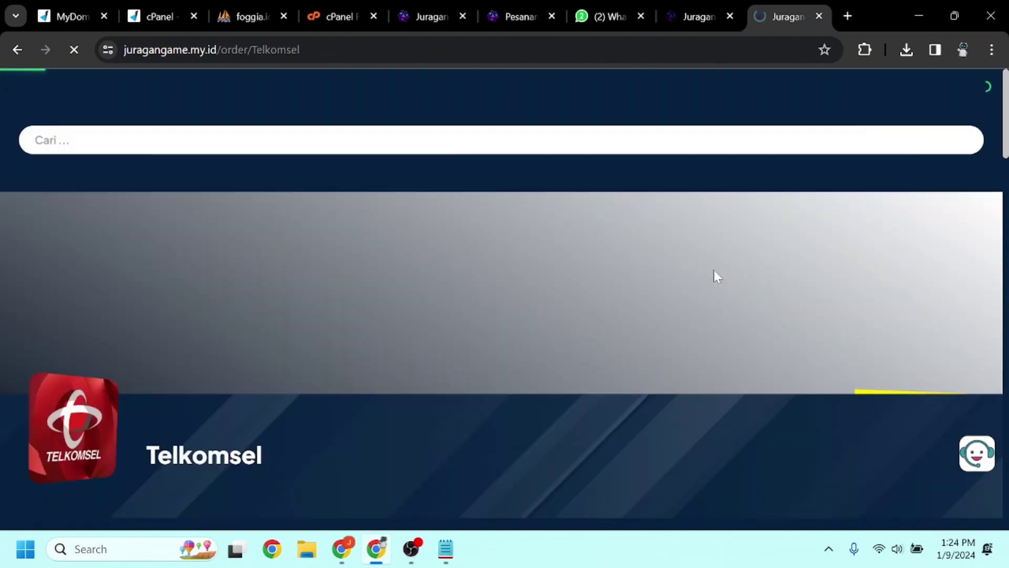
scroll(713, 270, "down", 5)
scroll(708, 273, "down", 3)
scroll(707, 272, "down", 3)
scroll(709, 283, "down", 3)
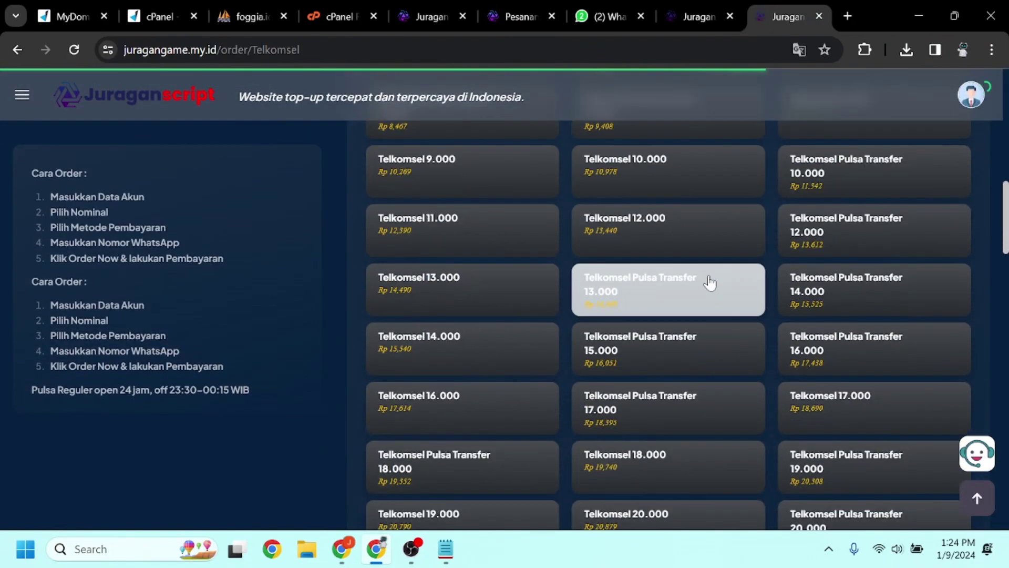
scroll(710, 282, "down", 3)
scroll(705, 282, "down", 3)
scroll(670, 286, "down", 3)
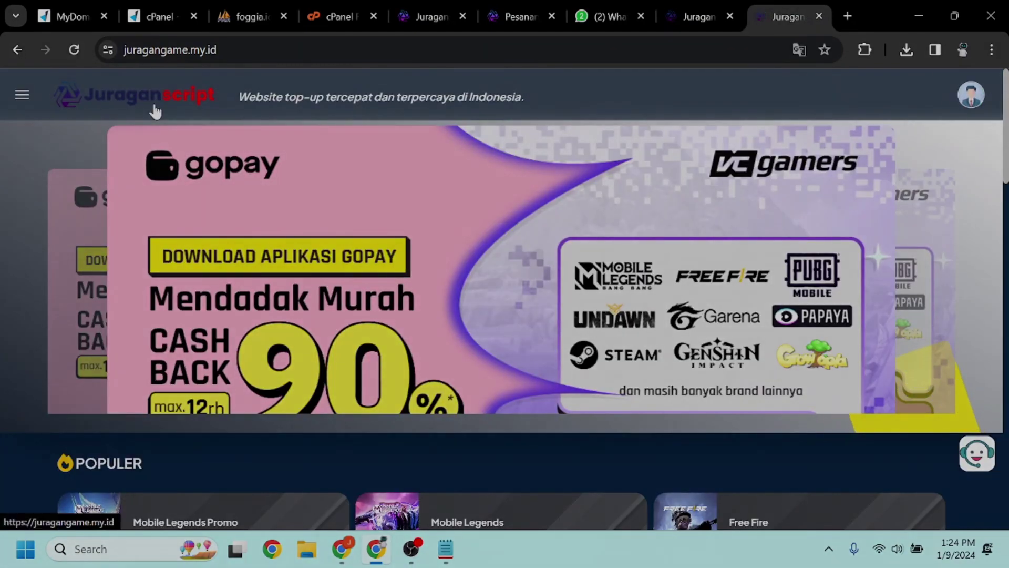
Step: Minimize the Chrome window and the Notepad setup notes
left_click(914, 16)
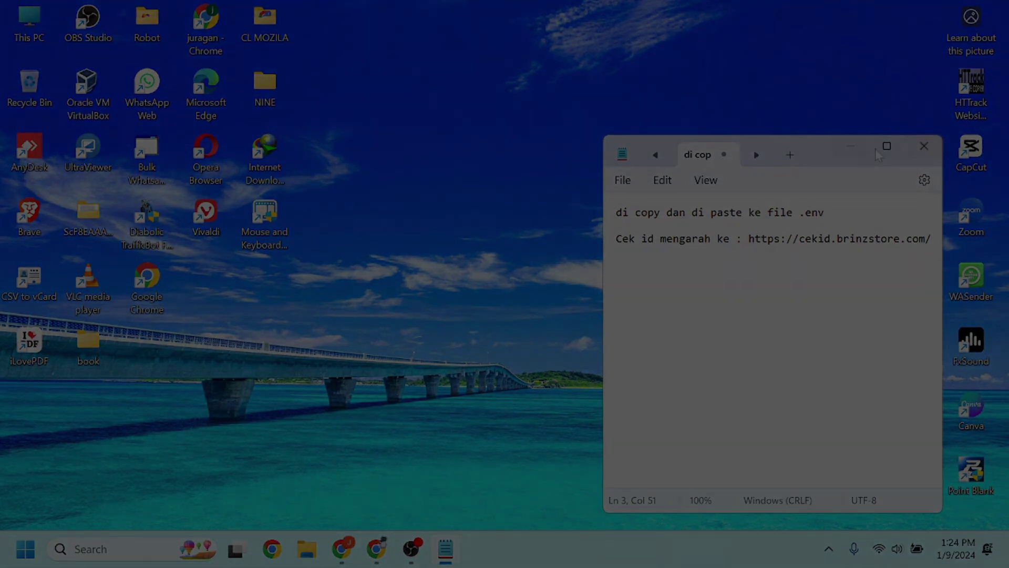
left_click(850, 149)
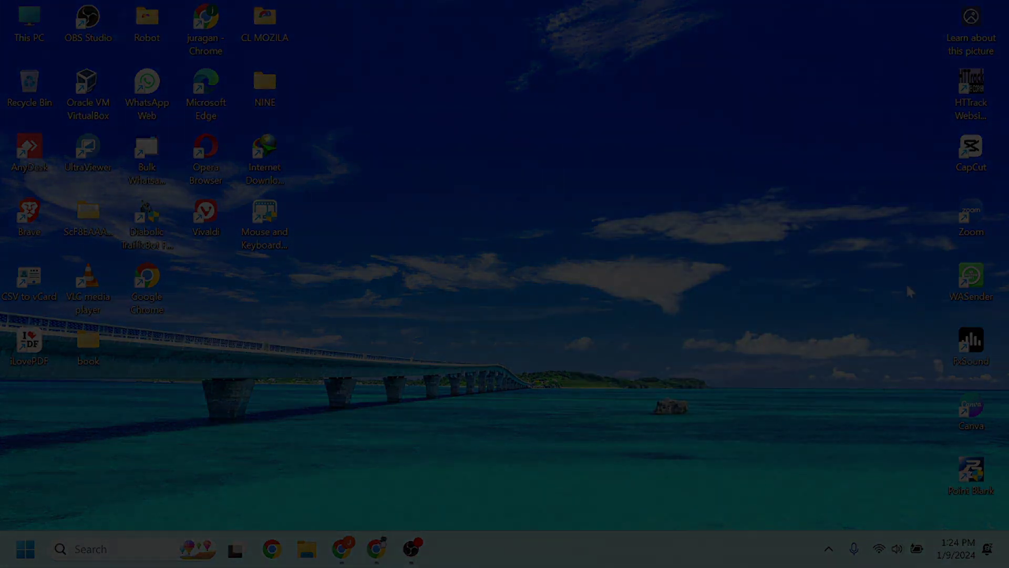